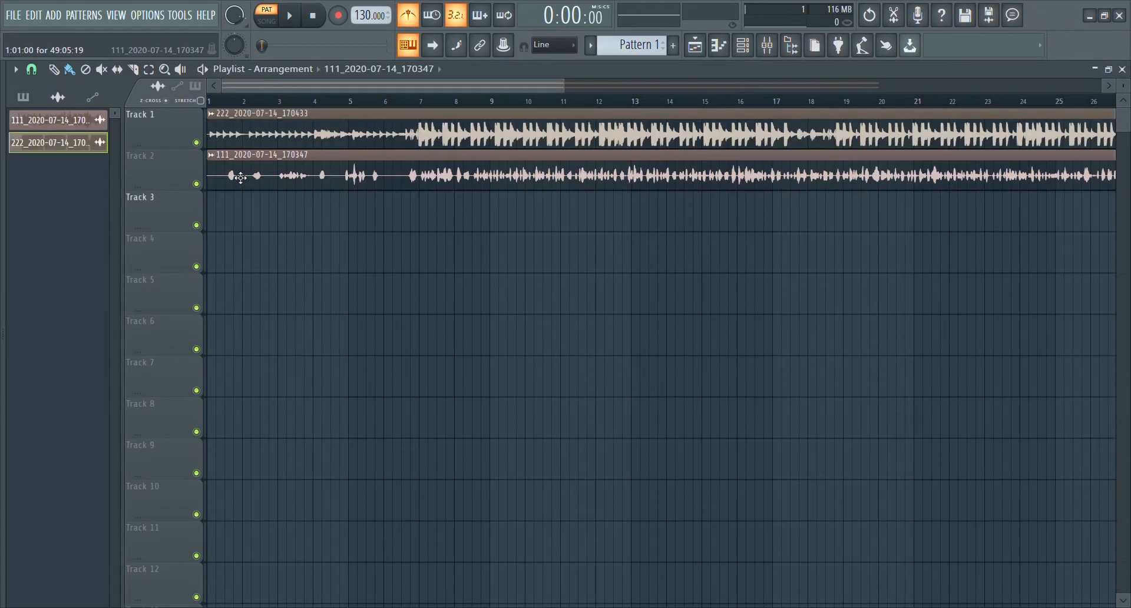
Step: Solo Track 2 and play its clip from bar 1 and near bar 7 with the metronome off, and turn Track 1 back on
right_click(198, 183)
click(235, 102)
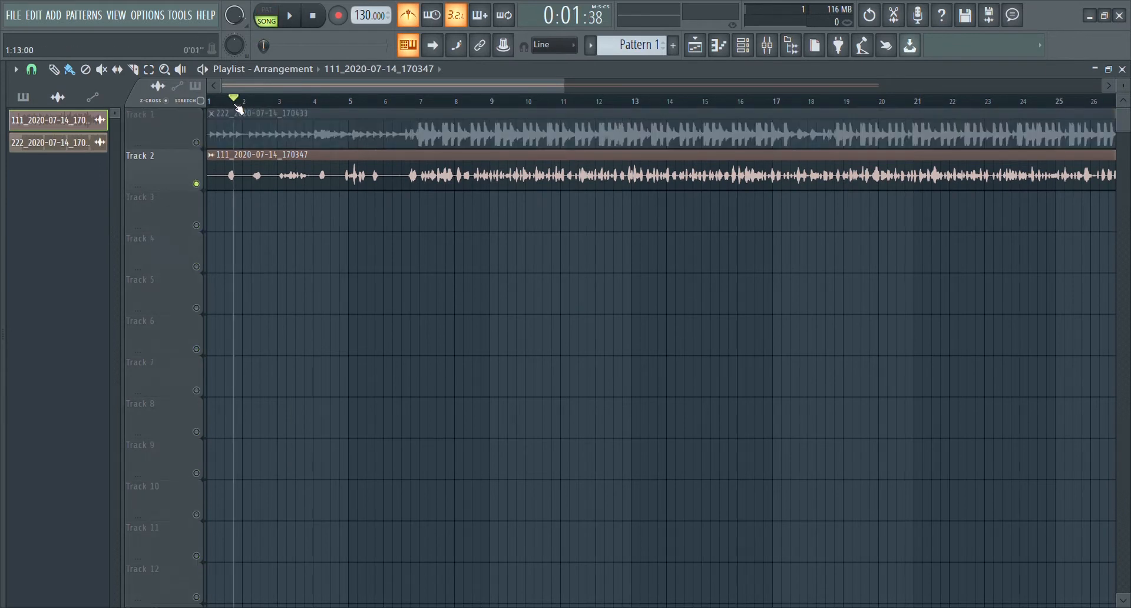
key(space)
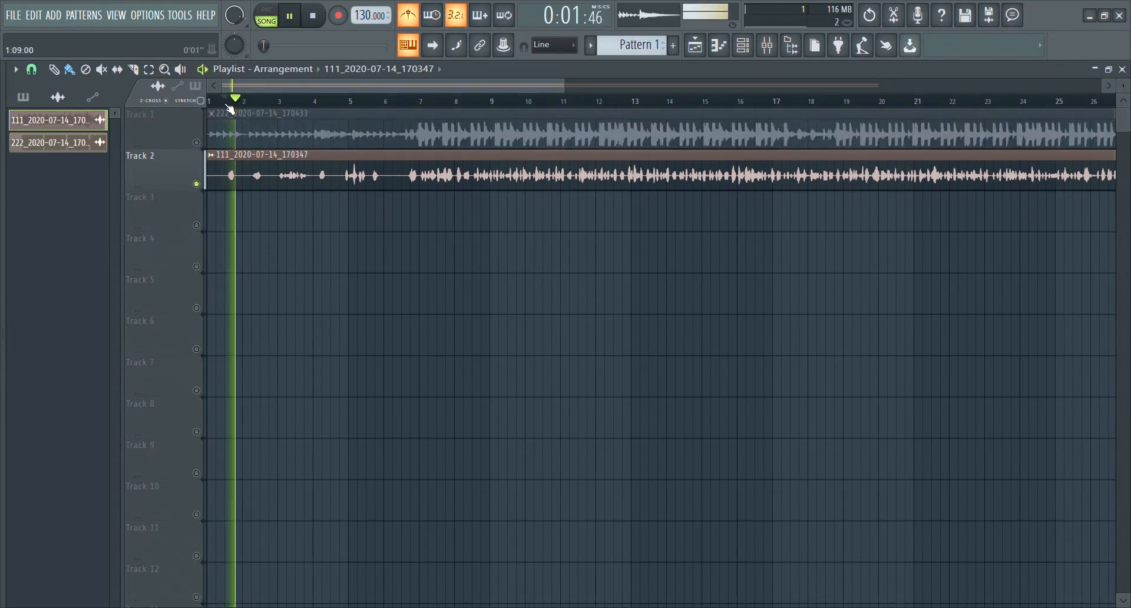
click(408, 15)
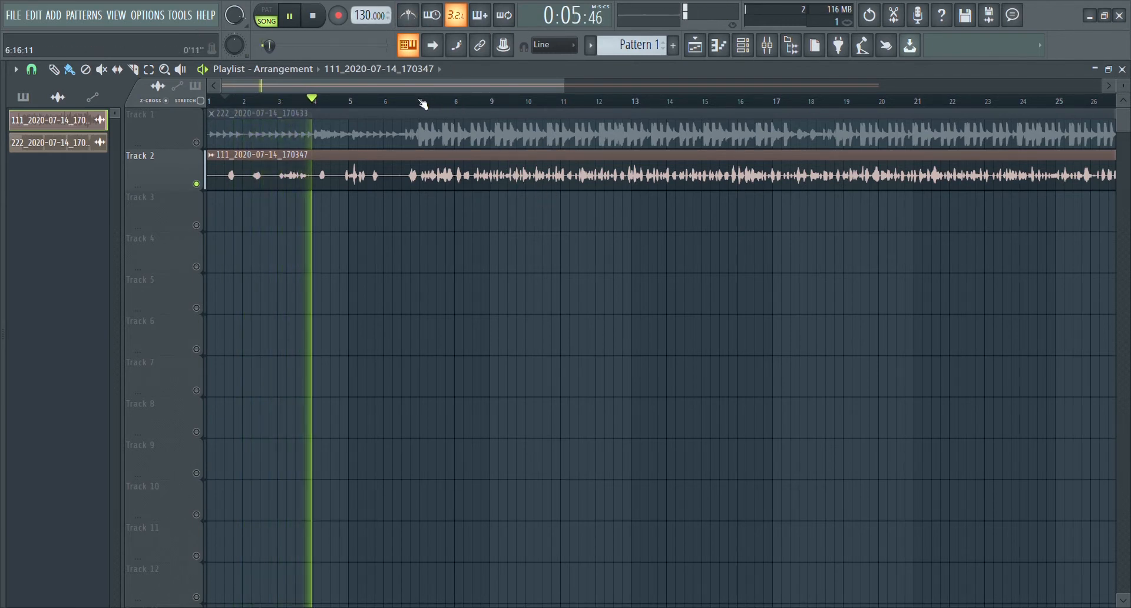
click(424, 102)
key(space)
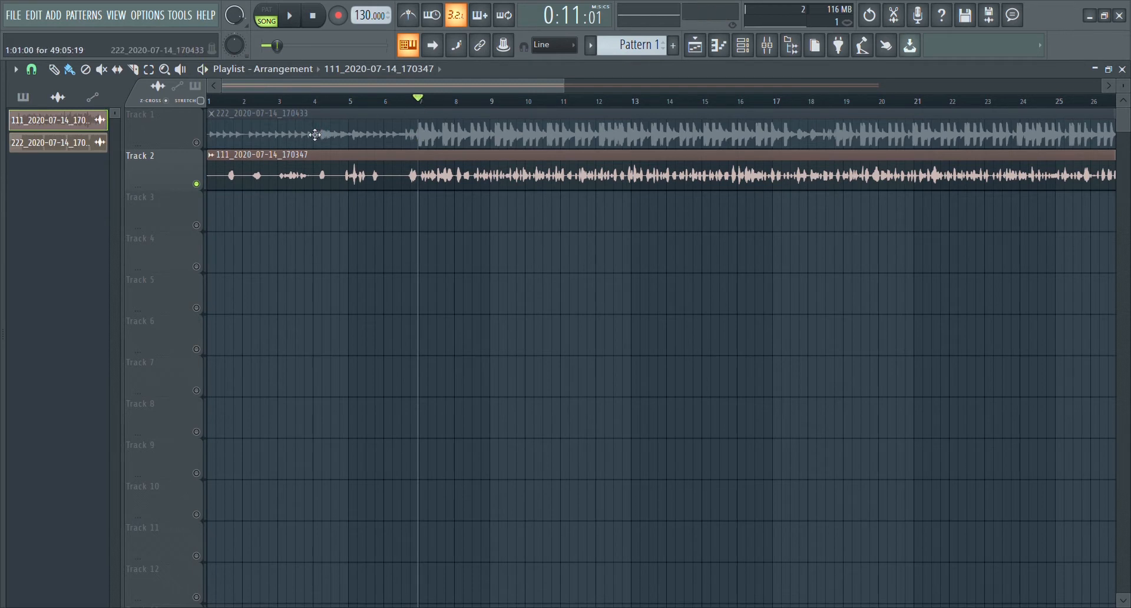
click(198, 143)
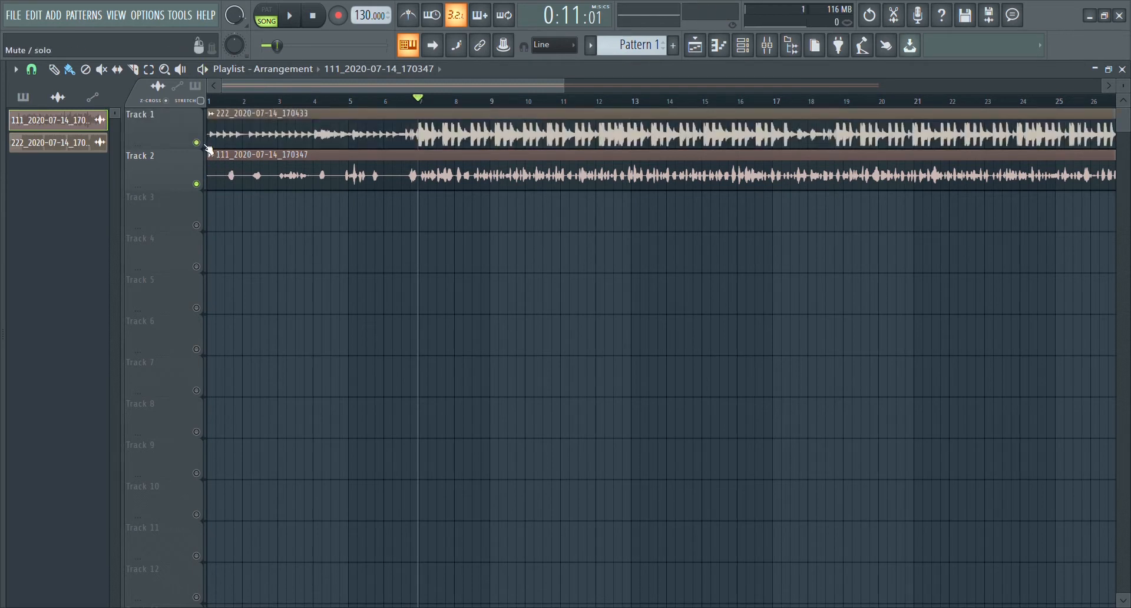
Step: Route the 111_2020-07-14_170347 clip to mixer track 2 and the 222_2020-07-14_170433 clip to mixer track 1
click(568, 127)
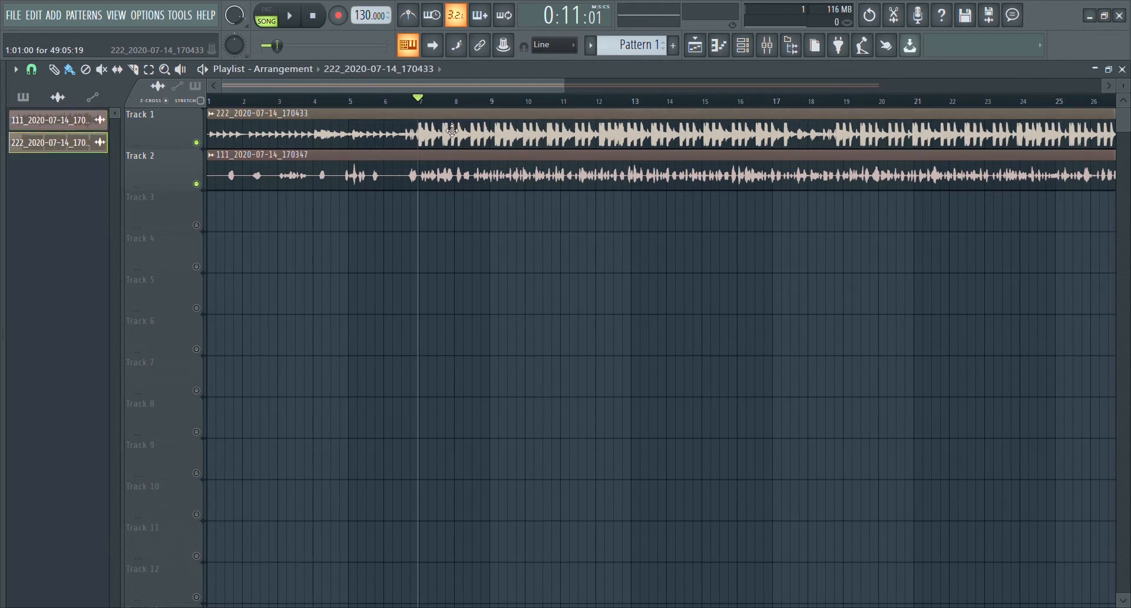
double_click(448, 180)
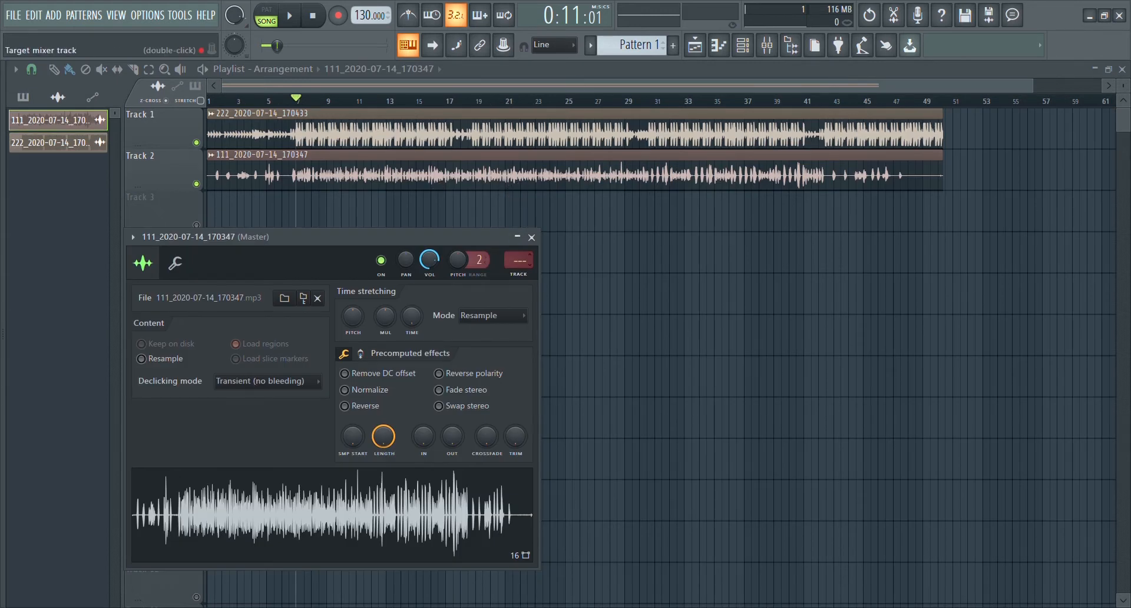
scroll(519, 260, up, 1)
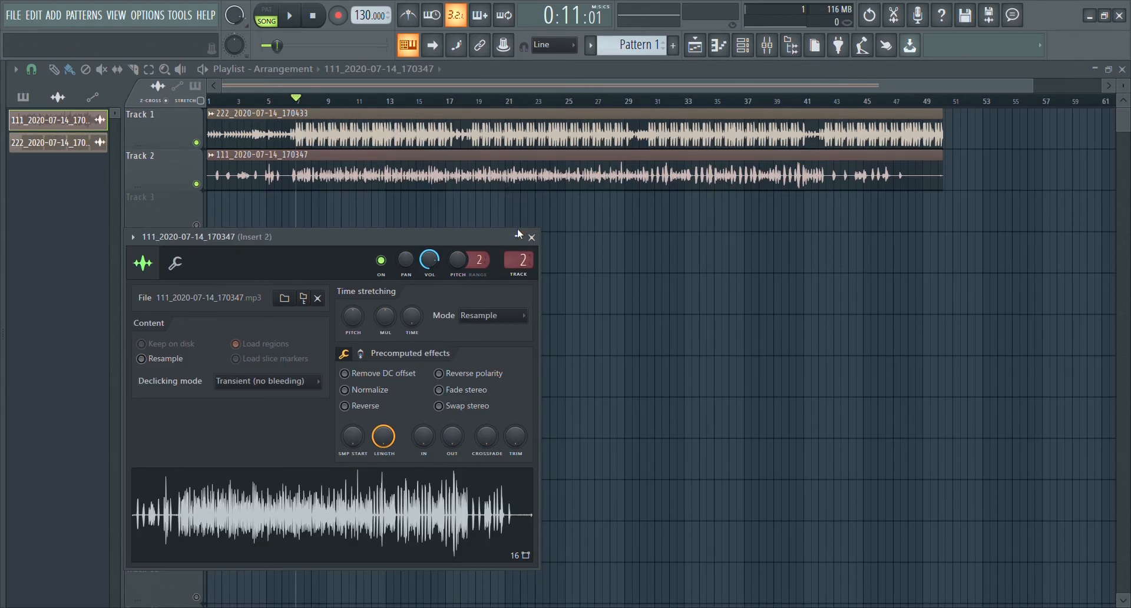
click(532, 237)
click(406, 143)
double_click(406, 143)
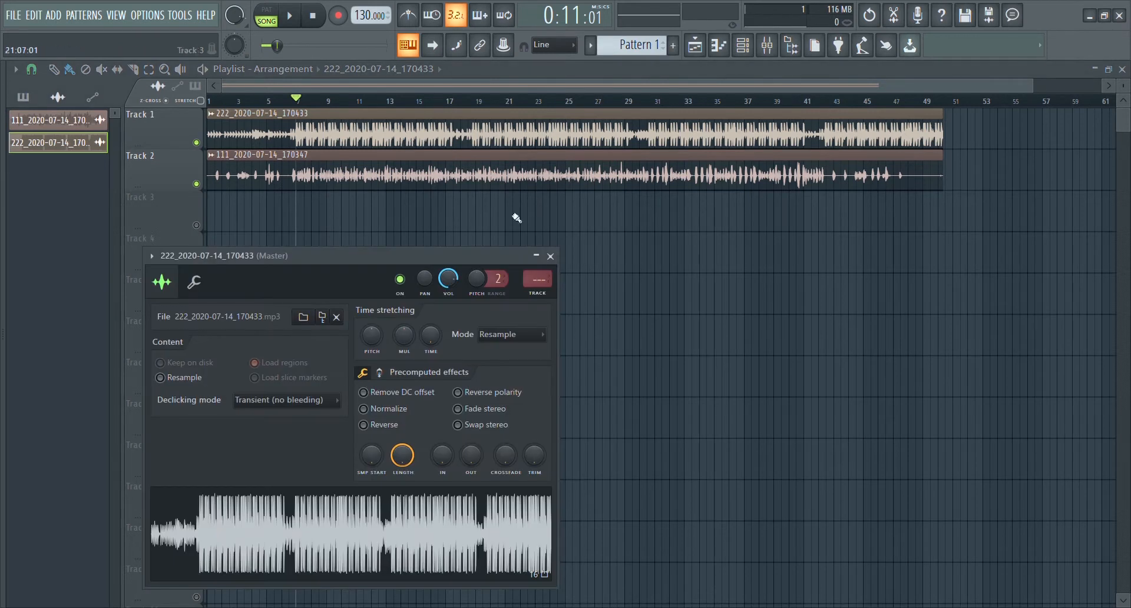
click(551, 255)
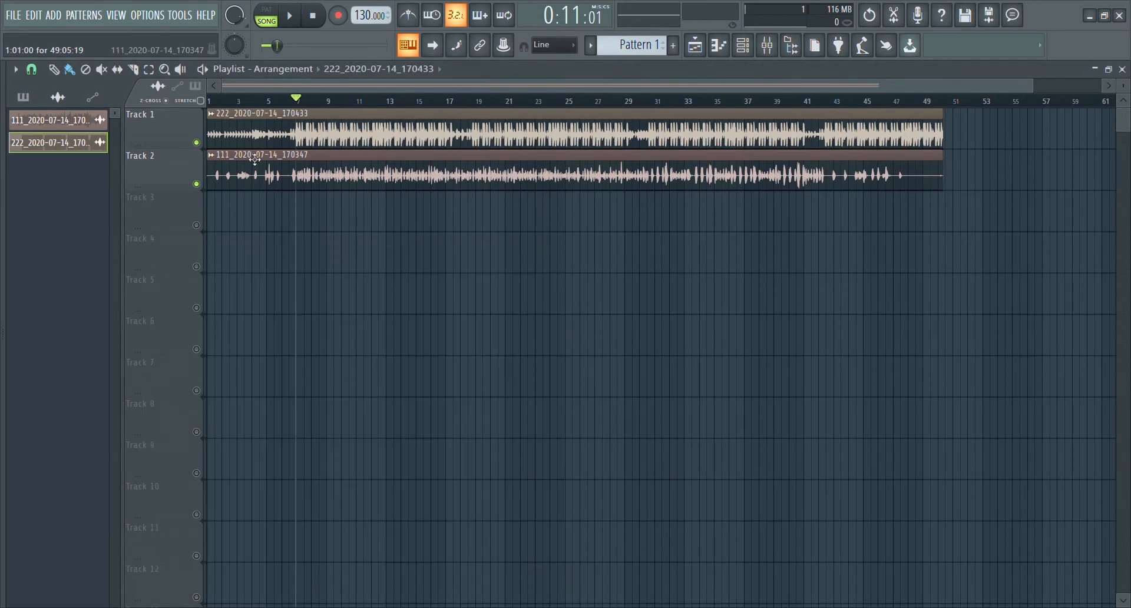
Step: Solo Track 2, check Insert 2 in the mixer, and play the vocal clip from about bar 5
click(218, 110)
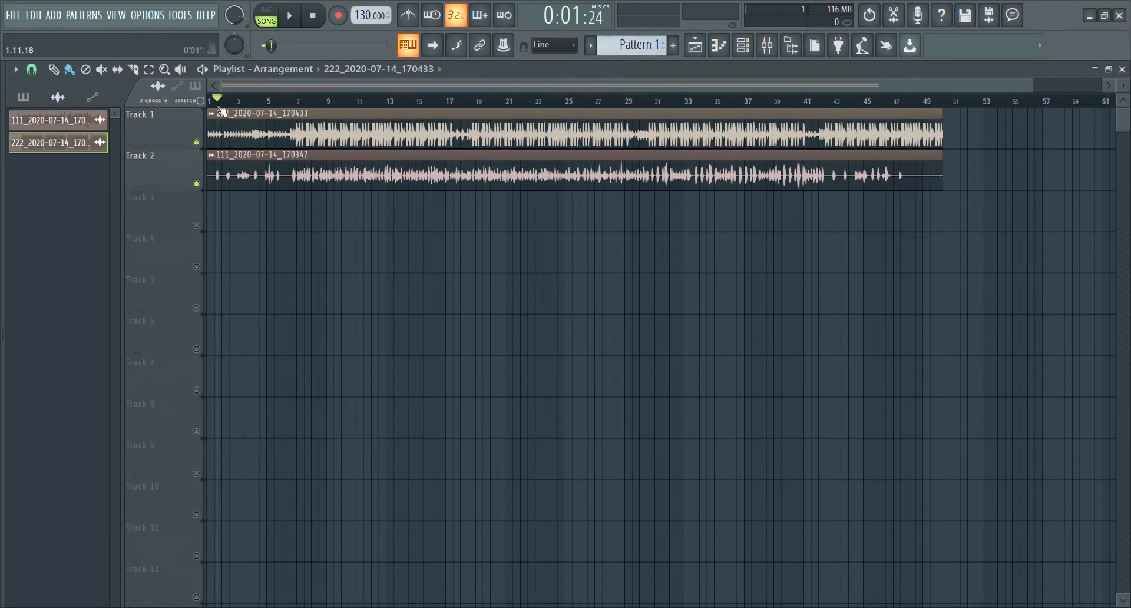
right_click(197, 184)
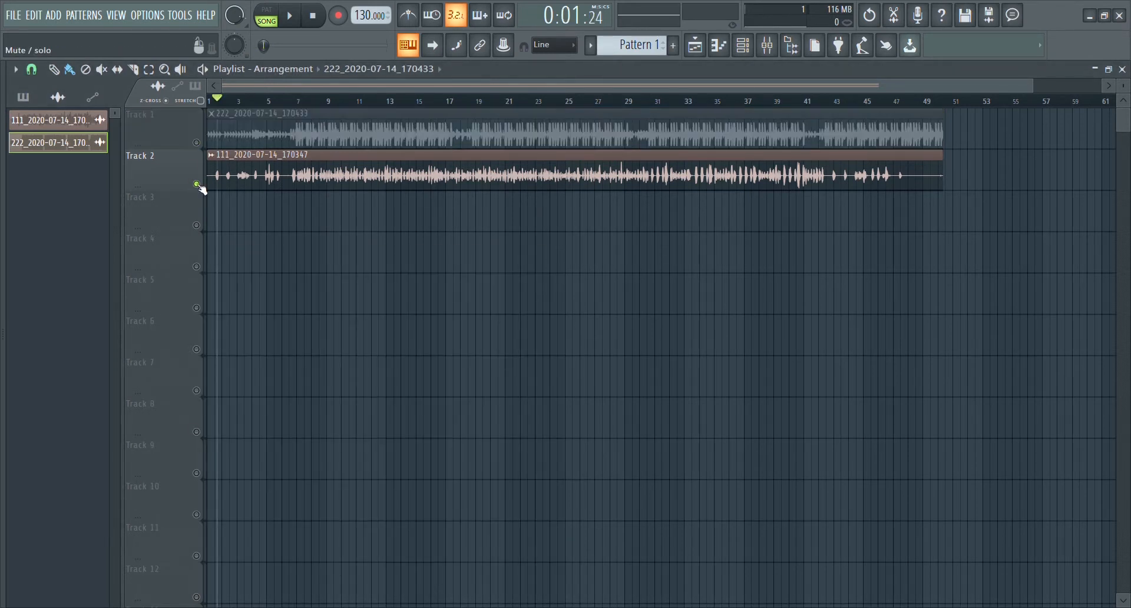
click(767, 45)
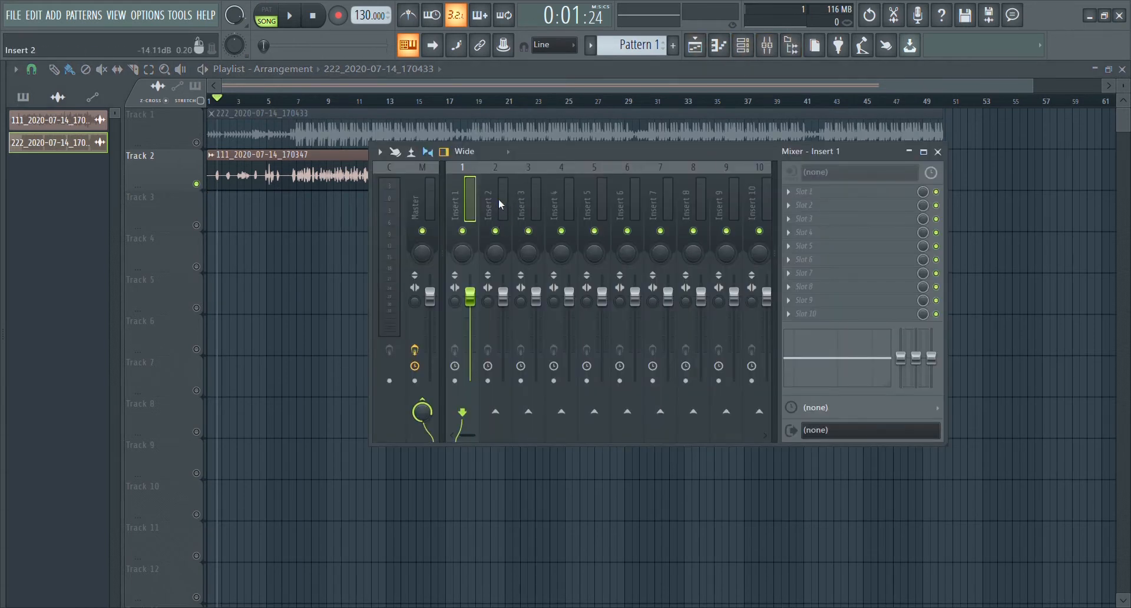
click(498, 200)
click(245, 174)
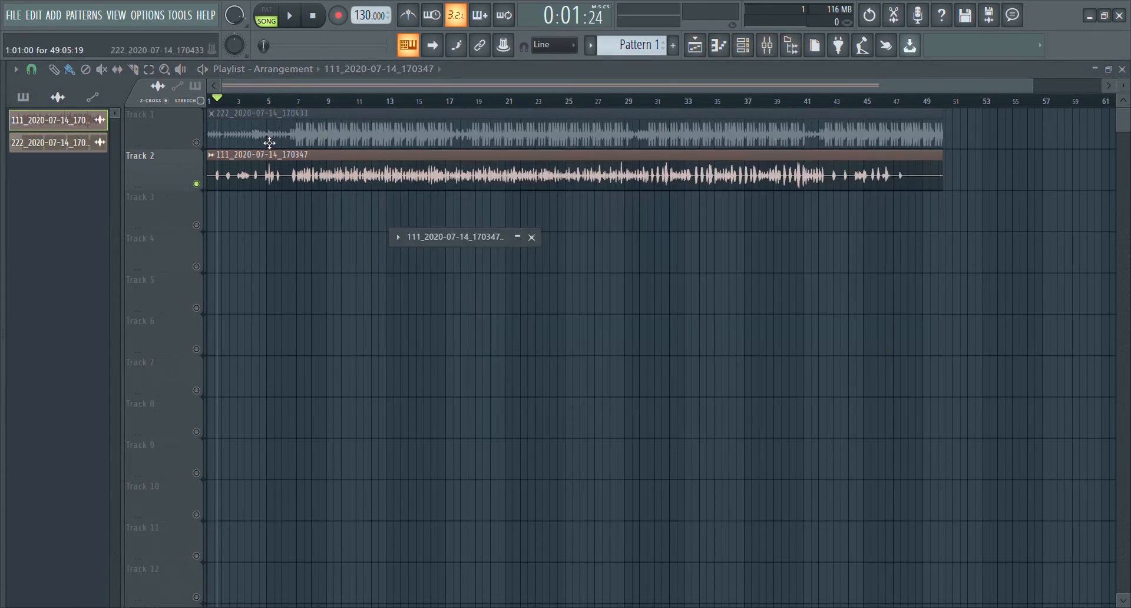
click(277, 101)
key(space)
Step: Open the Track 2 clip in Edison and acquire a noise profile from the quiet section at 9.073 to 10.424 with the Denoise tool
double_click(284, 194)
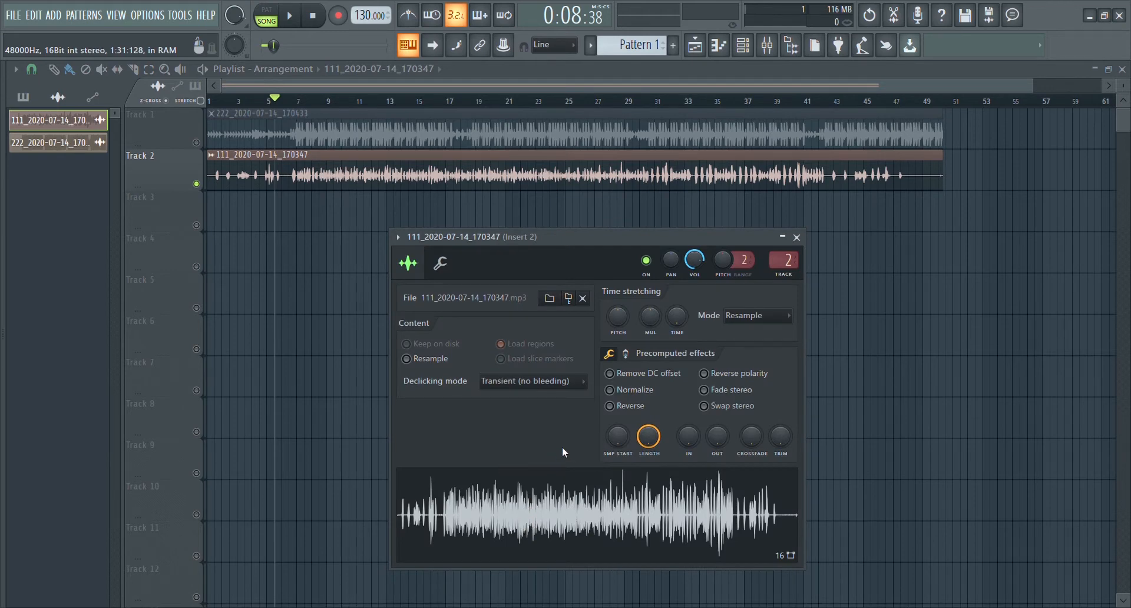
key(ctrl+e)
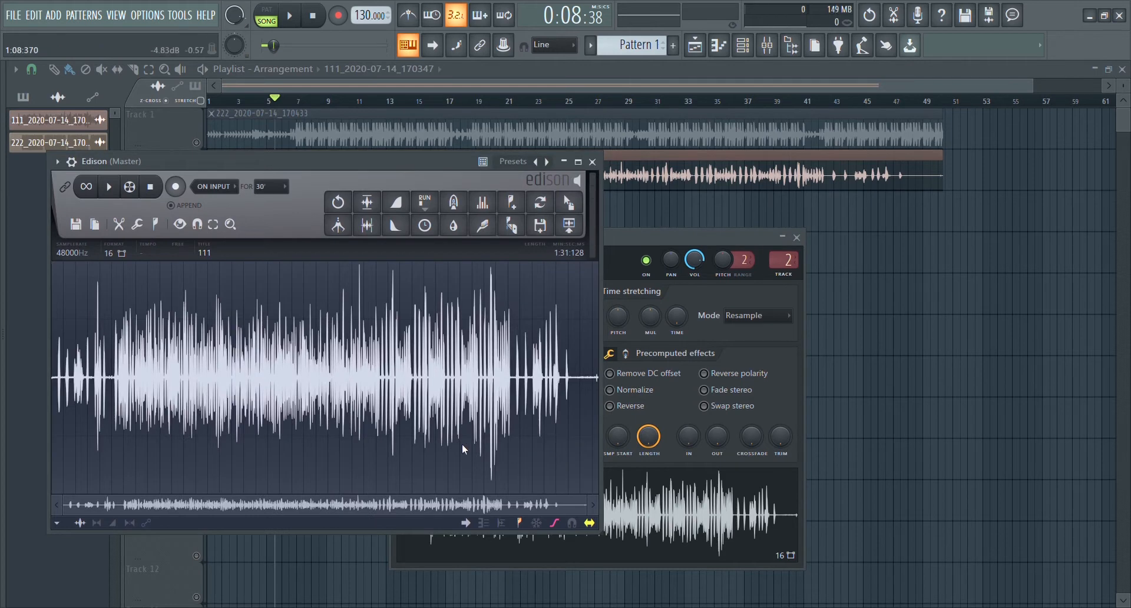
scroll(462, 444, up, 4)
scroll(462, 450, down, 4)
drag(583, 507, 199, 508)
drag(262, 410, 292, 411)
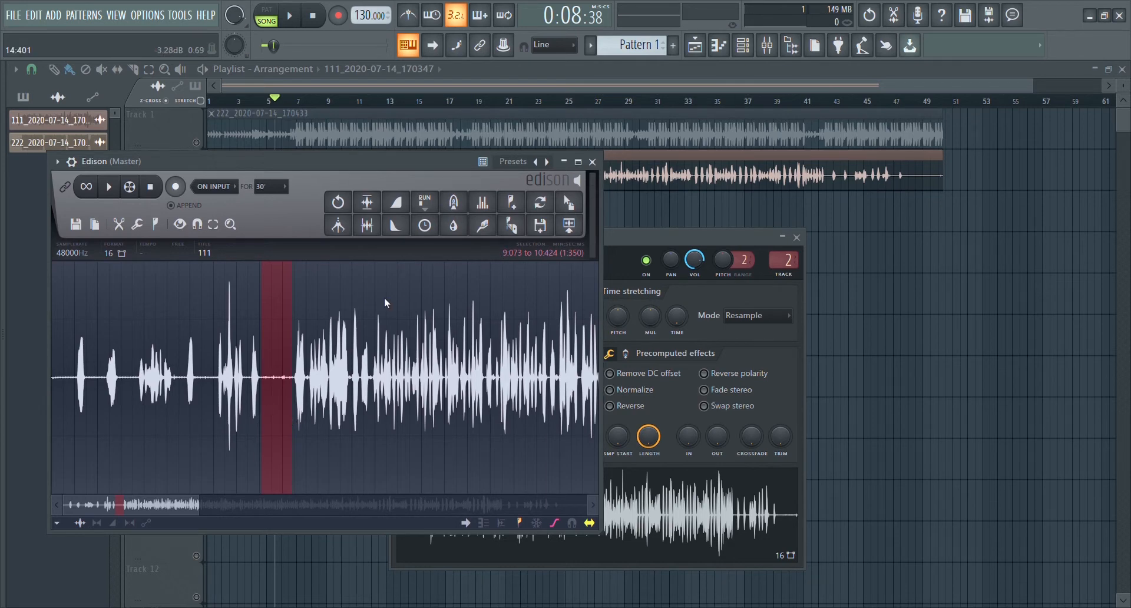
click(490, 231)
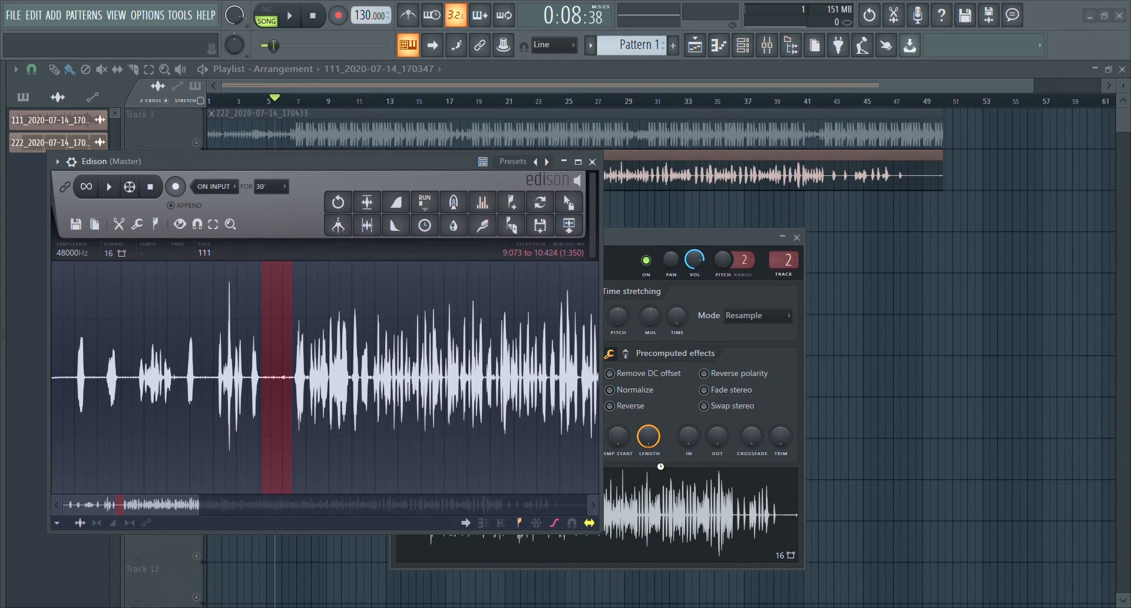
Step: Select the entire sample in Edison and denoise it
scroll(488, 421, down, 4)
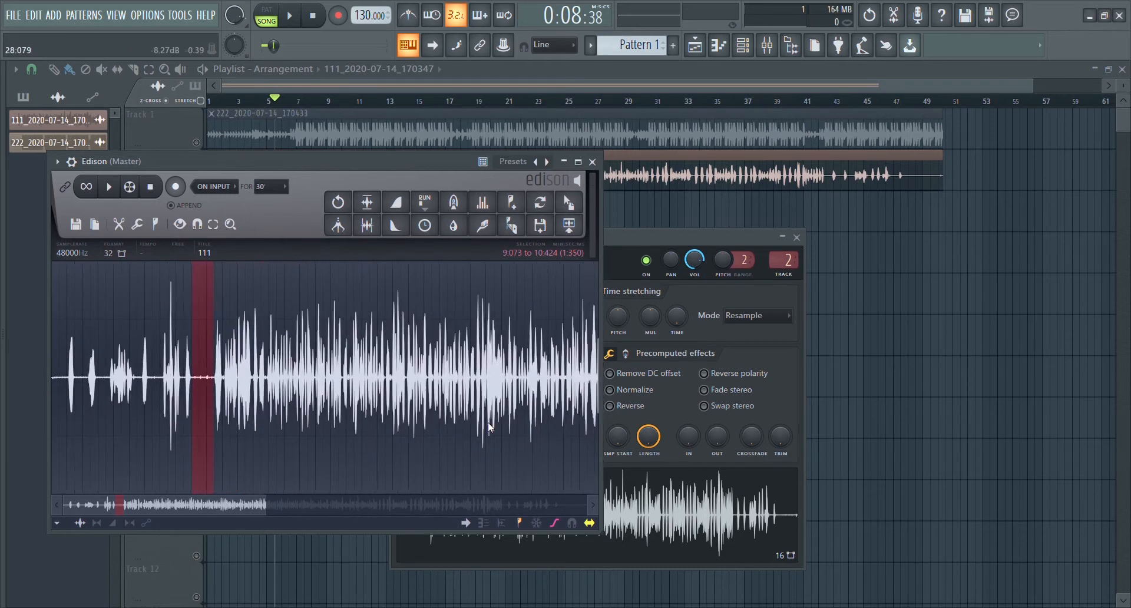
scroll(487, 421, down, 3)
key(ctrl+a)
click(484, 233)
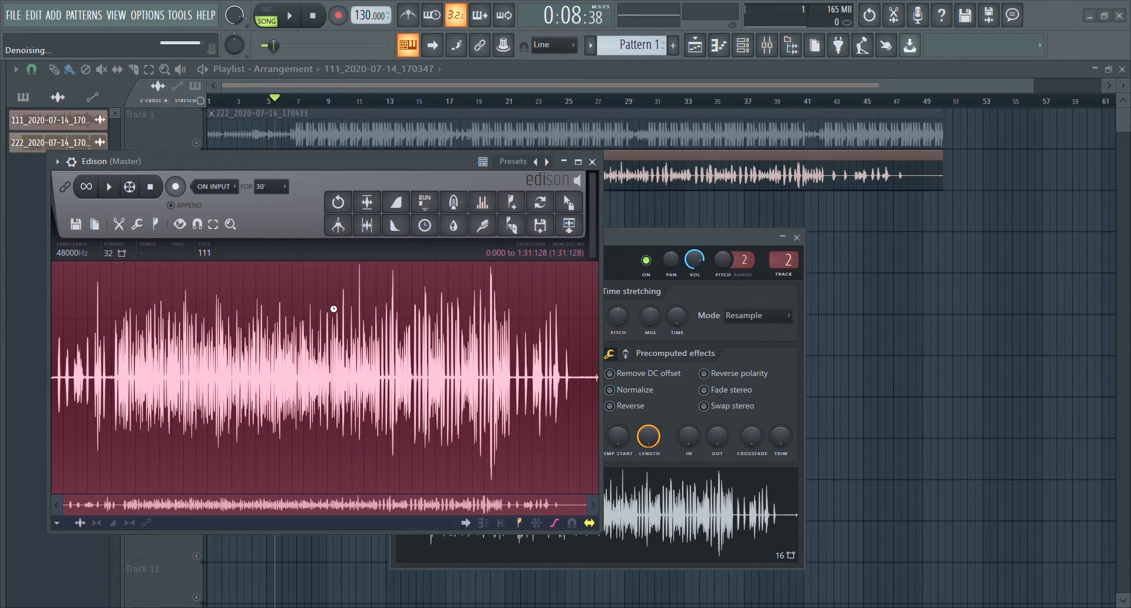
Step: Play the beginning of the denoised sample and examine the quiet gap at about 9.28 to 10.37
scroll(173, 369, up, 3)
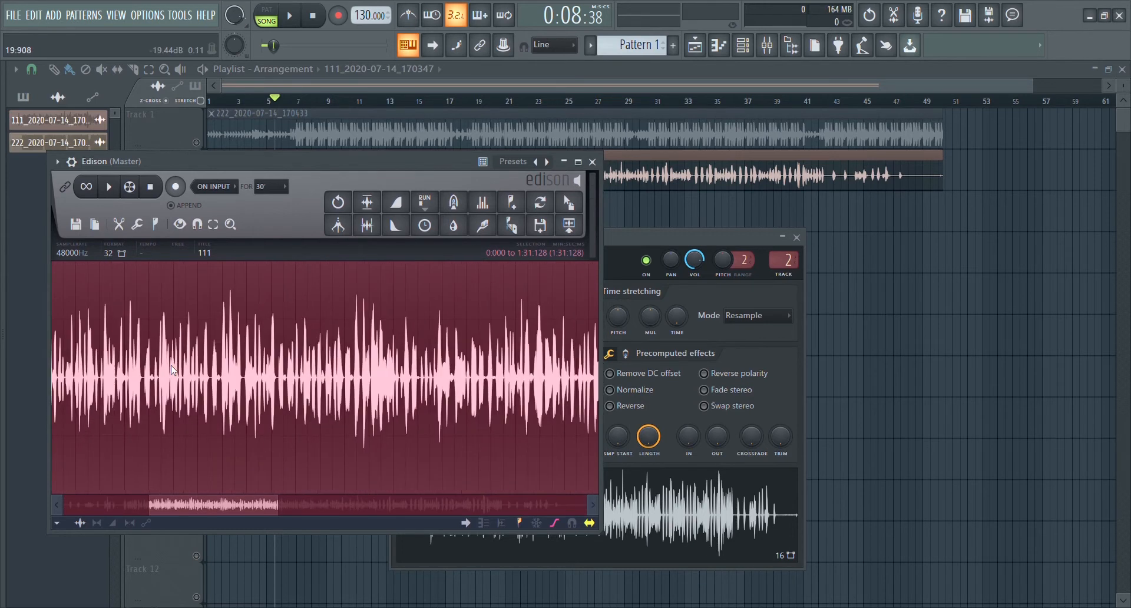
scroll(173, 370, up, 2)
mouse_move(187, 514)
mouse_down()
mouse_move(196, 507)
mouse_move(80, 483)
mouse_up()
click(331, 386)
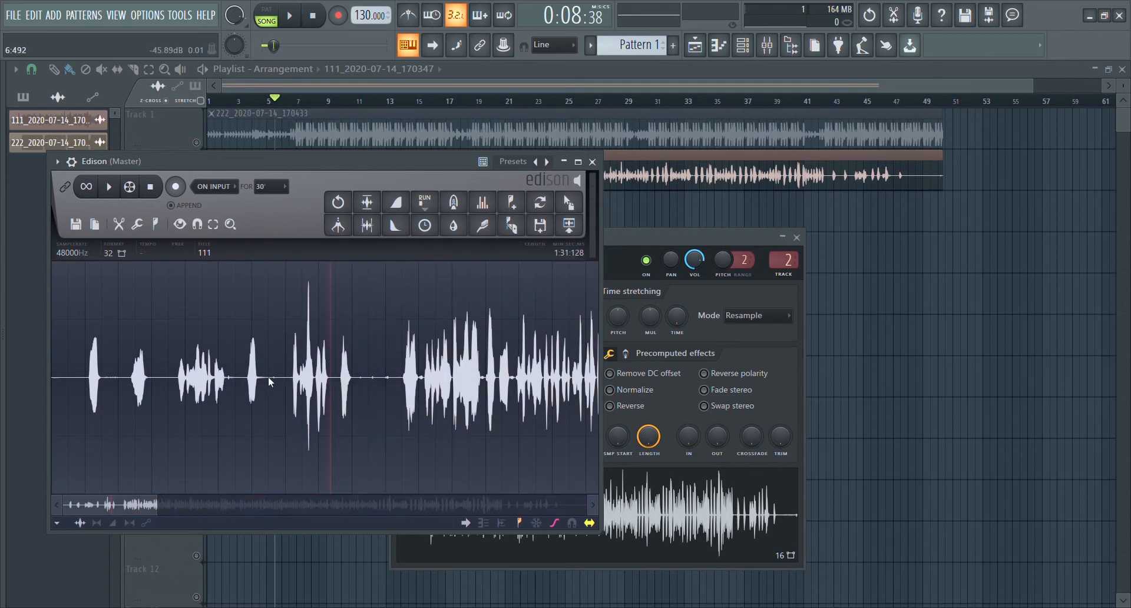
click(112, 187)
click(109, 187)
drag(362, 373, 398, 386)
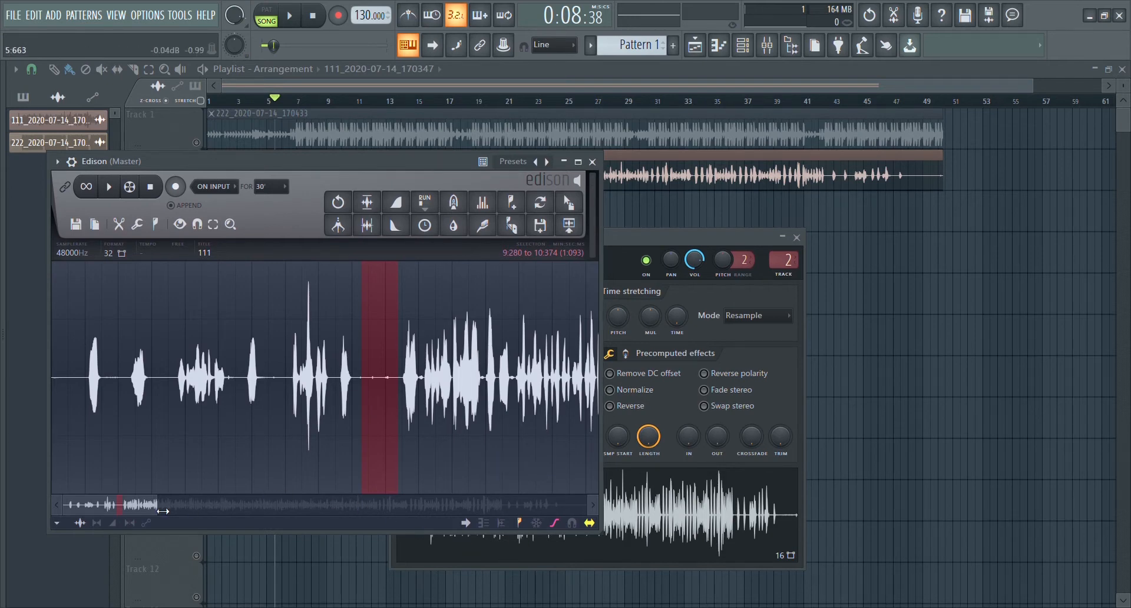
Step: Select the whole denoised sample and review the Denoise tool's settings, including Declicker sensitivity
drag(162, 512, 589, 512)
double_click(345, 405)
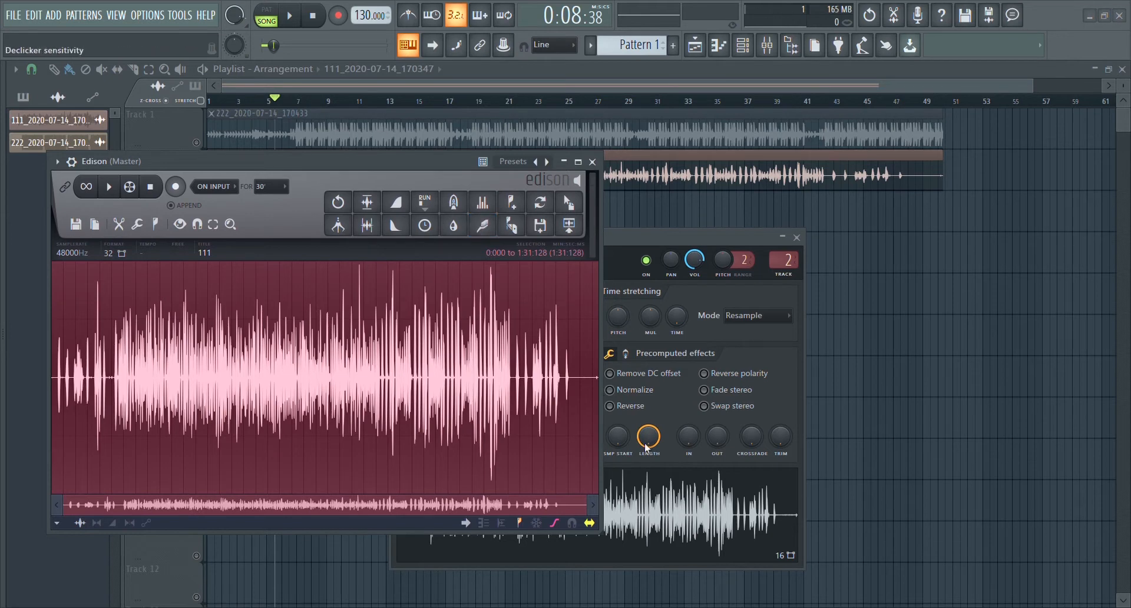
click(758, 460)
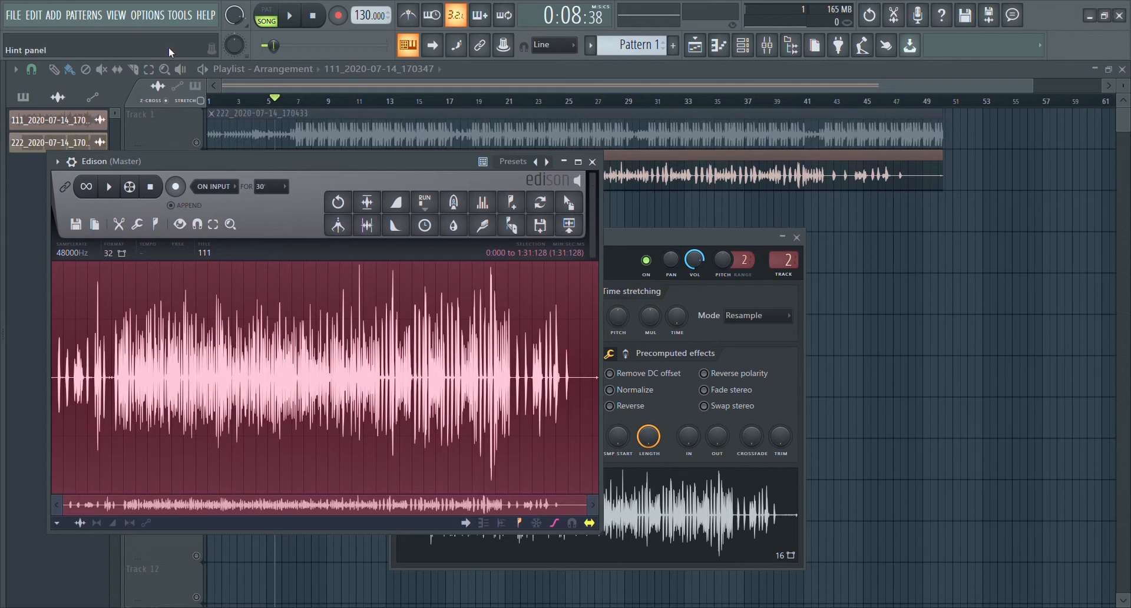
Step: Try sending only the second half of the sample, 45.416 to 1:31.128, to the playlist on Track 3, and delete that clip
drag(53, 429, 324, 429)
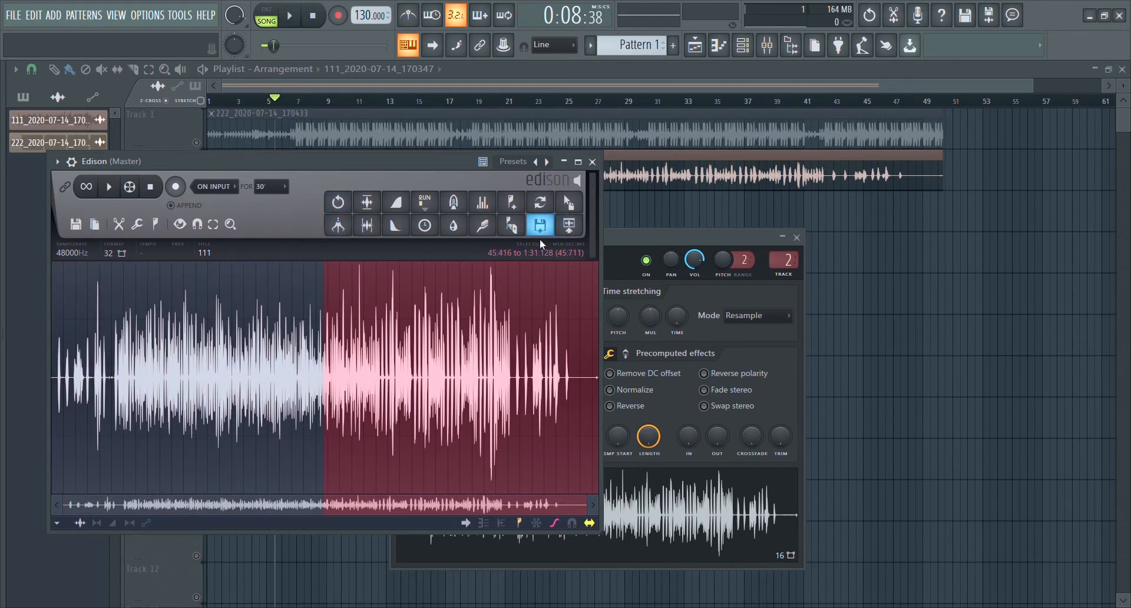
click(569, 224)
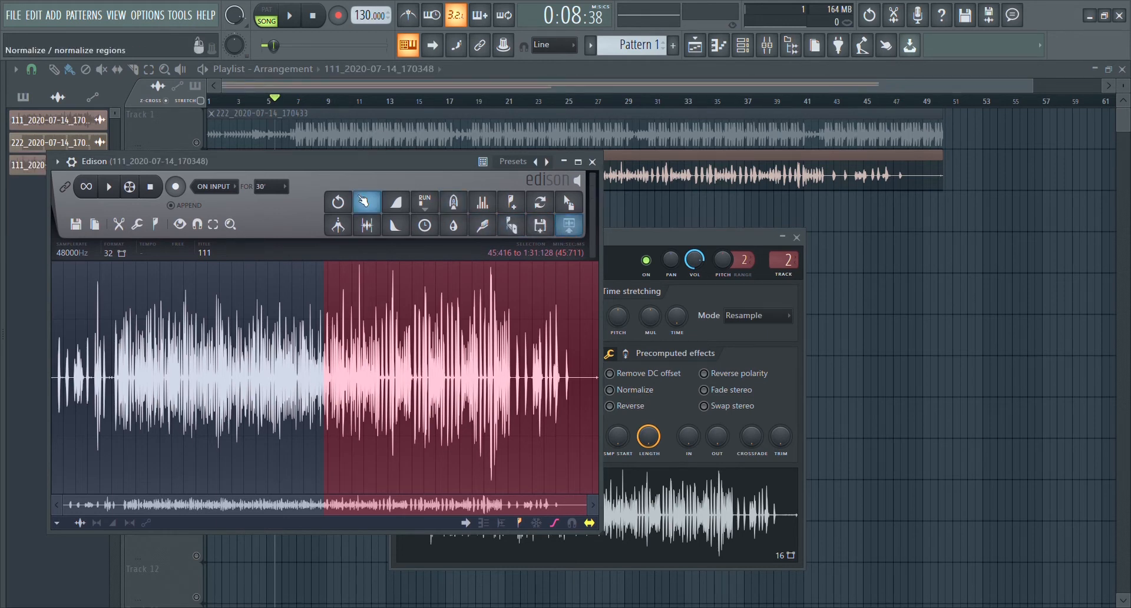
drag(317, 167, 538, 330)
drag(277, 216, 378, 219)
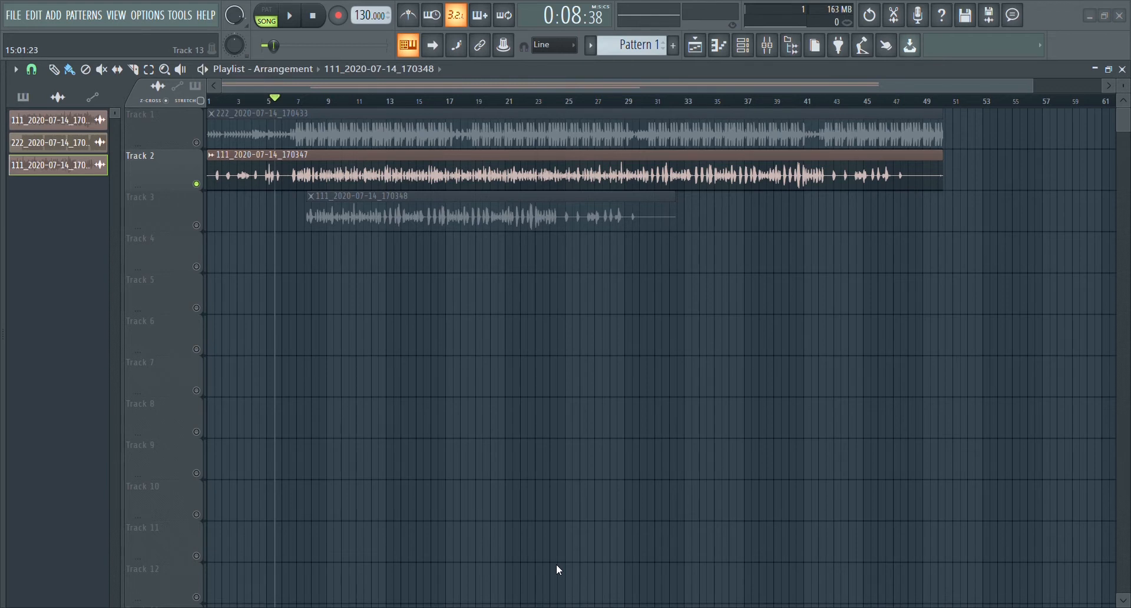
right_click(489, 215)
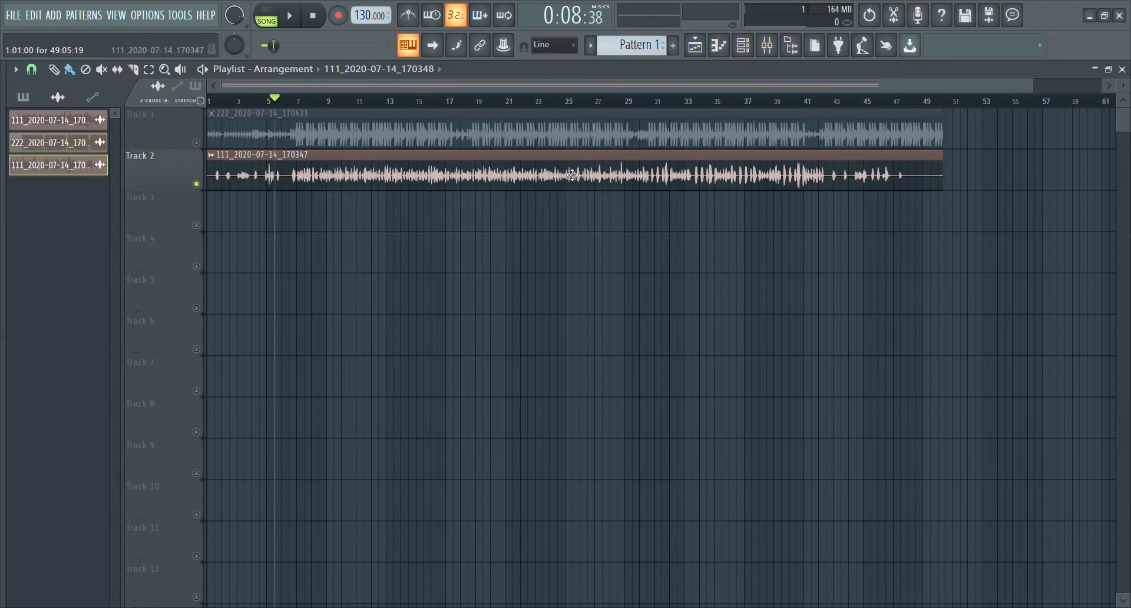
Step: Reopen Edison from the master mixer track and send the entire denoised sample to the playlist on Track 3
click(743, 45)
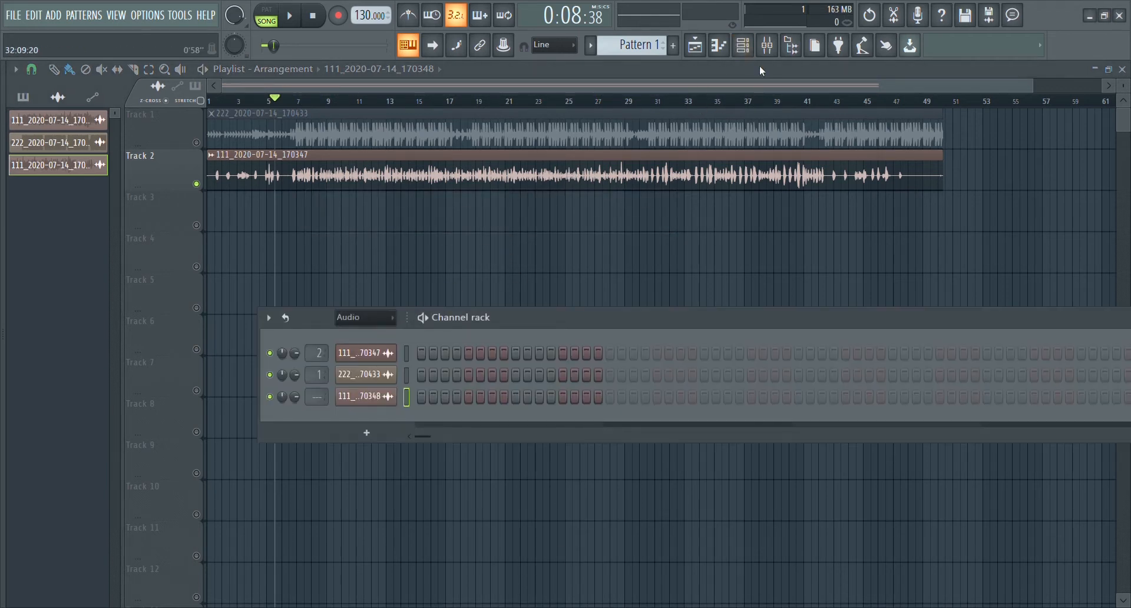
click(767, 45)
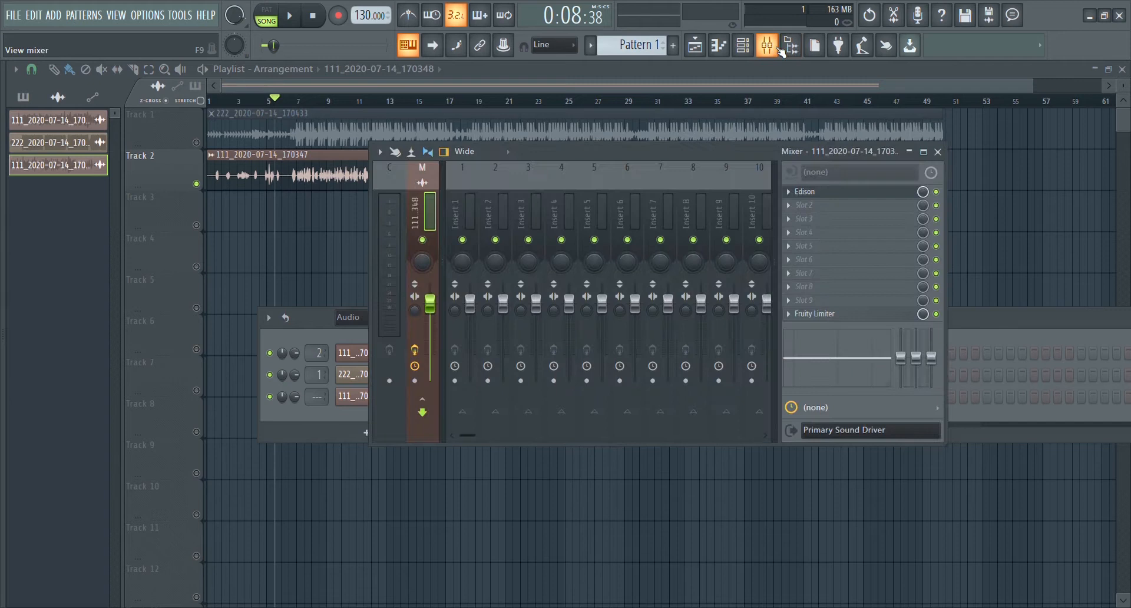
click(863, 195)
click(437, 547)
key(ctrl+a)
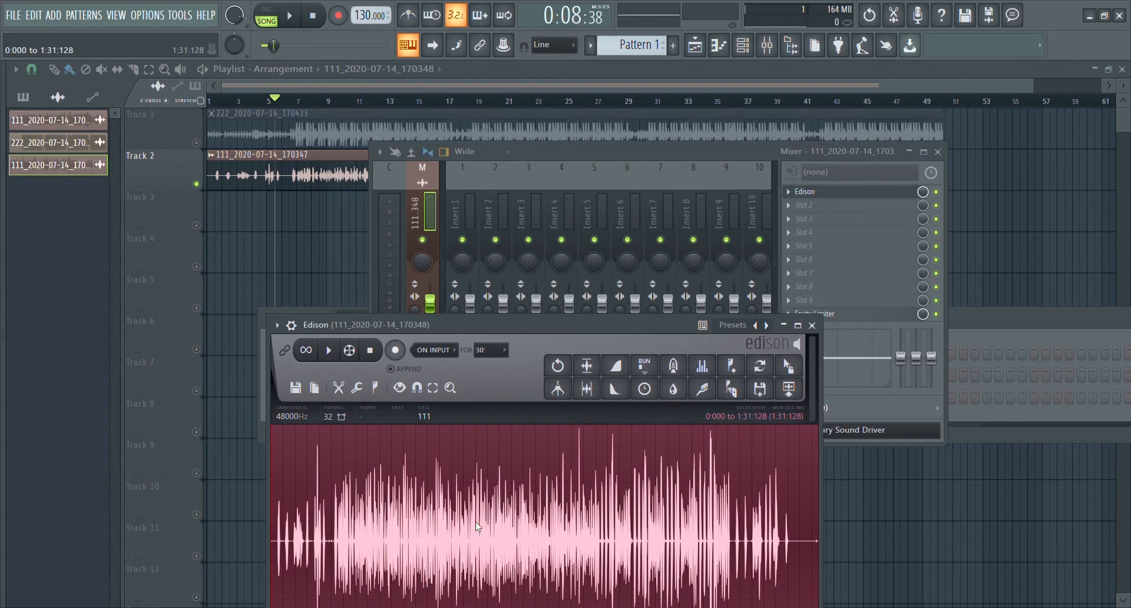
click(789, 389)
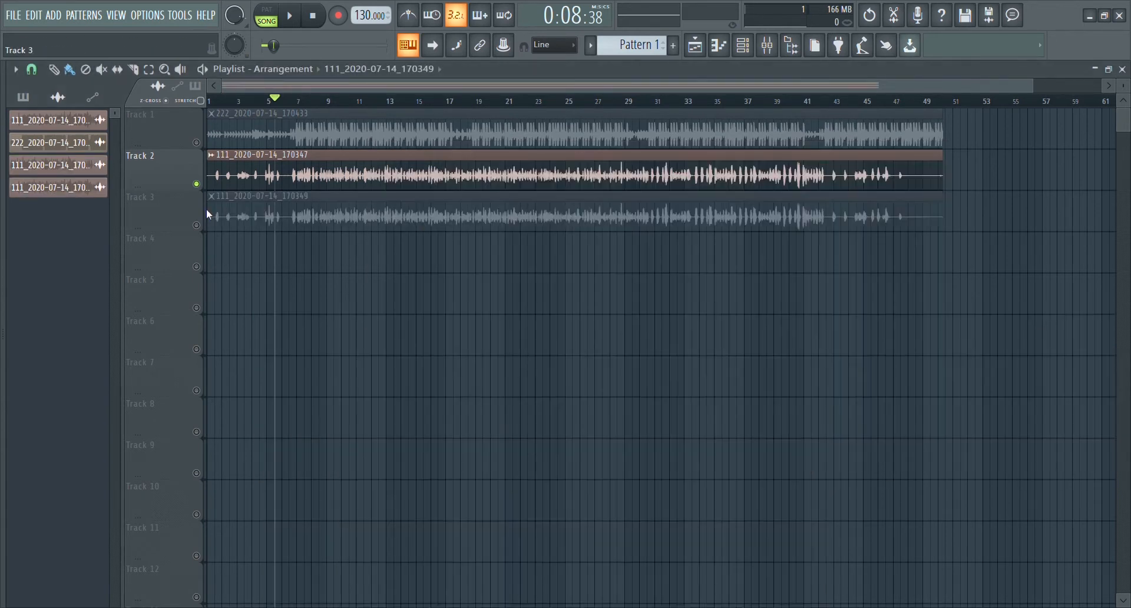
Step: Move the denoised clip from Track 3 to the start of Track 2 and route its channel to Insert 1
drag(281, 227, 284, 152)
double_click(248, 167)
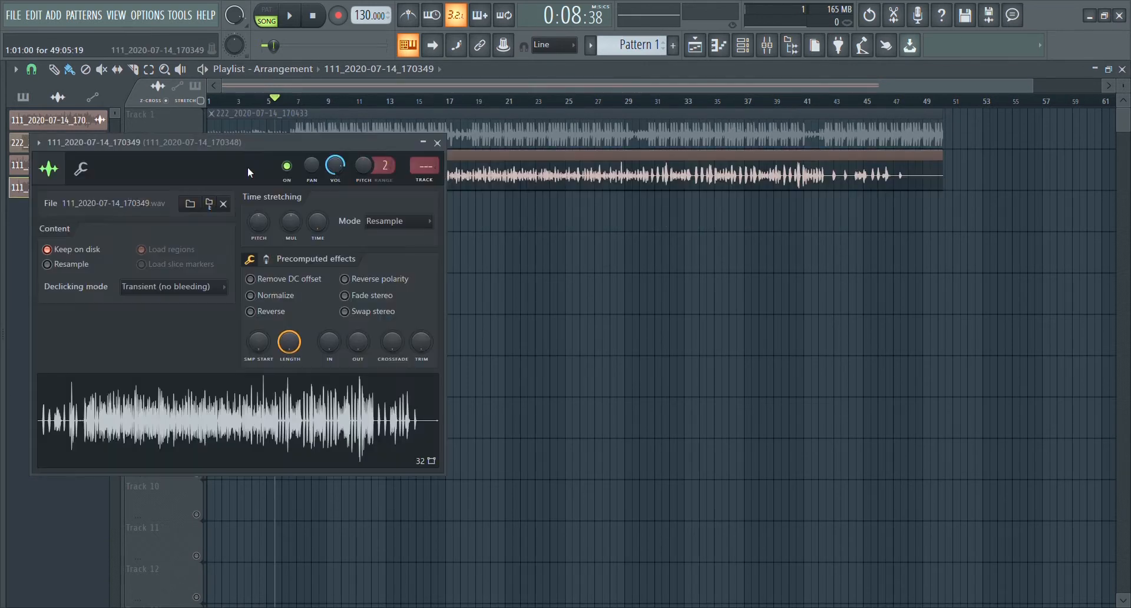
drag(440, 160, 440, 155)
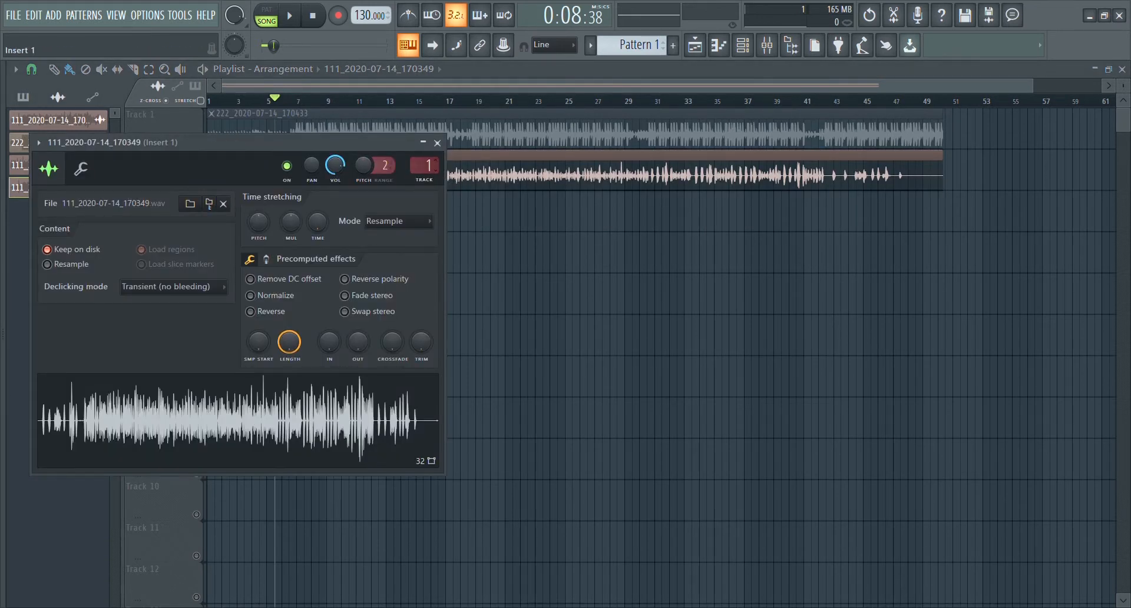
Step: Put away the clip's channel settings and play the arrangement from the start to audition the denoised vocal
click(423, 141)
click(216, 88)
drag(213, 102, 211, 104)
key(space)
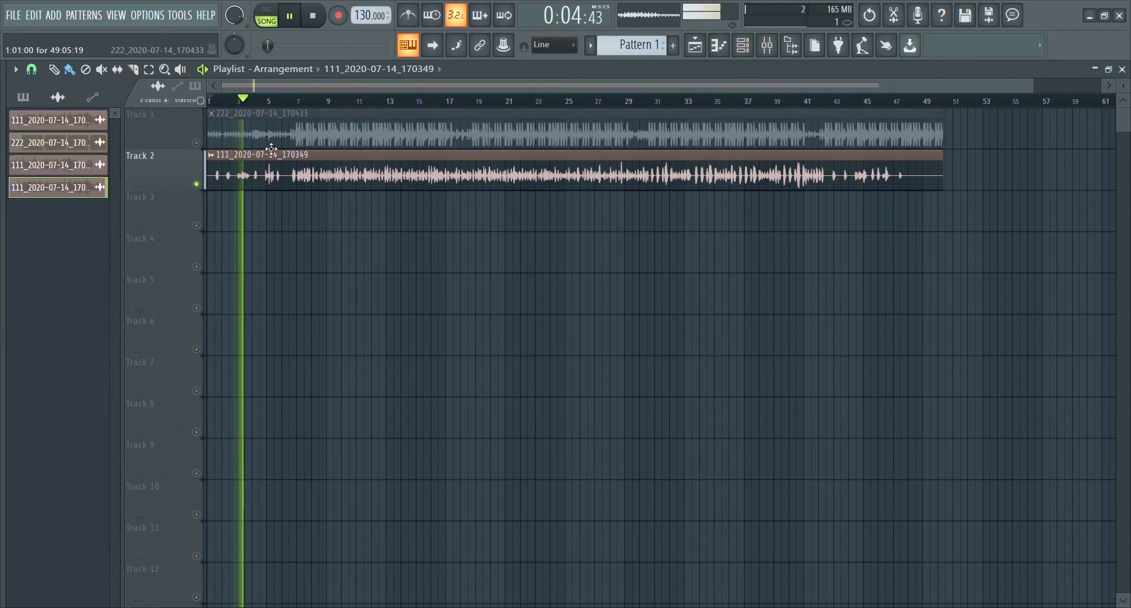
key(space)
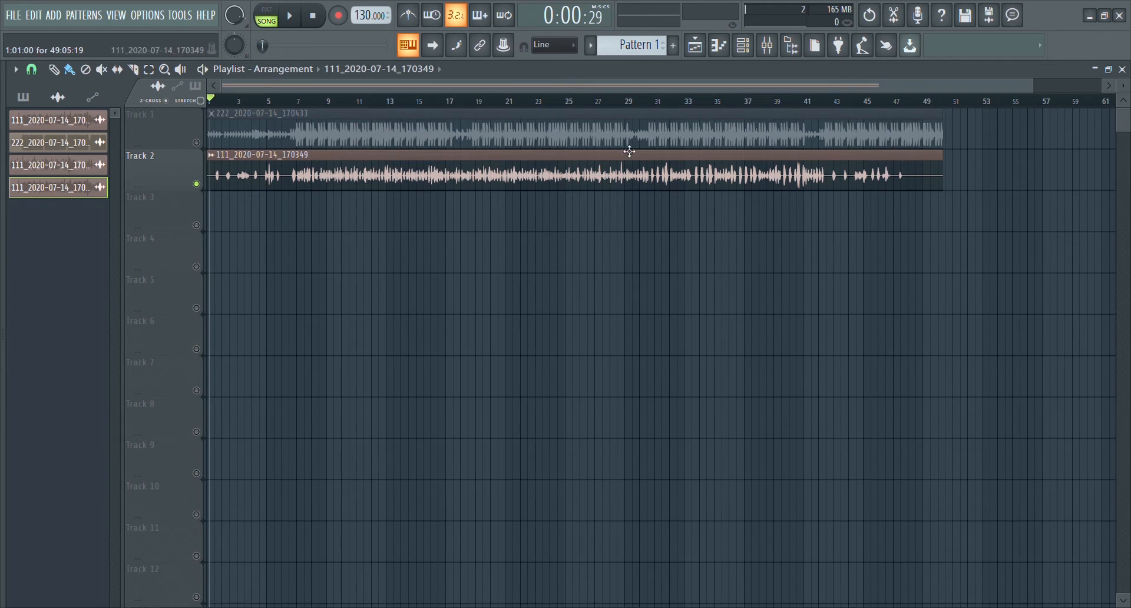
Step: Load FabFilter Pro-Q 3 on mixer Insert 2 and try a bell cut of about 8 dB near 50 Hz during playback
click(770, 47)
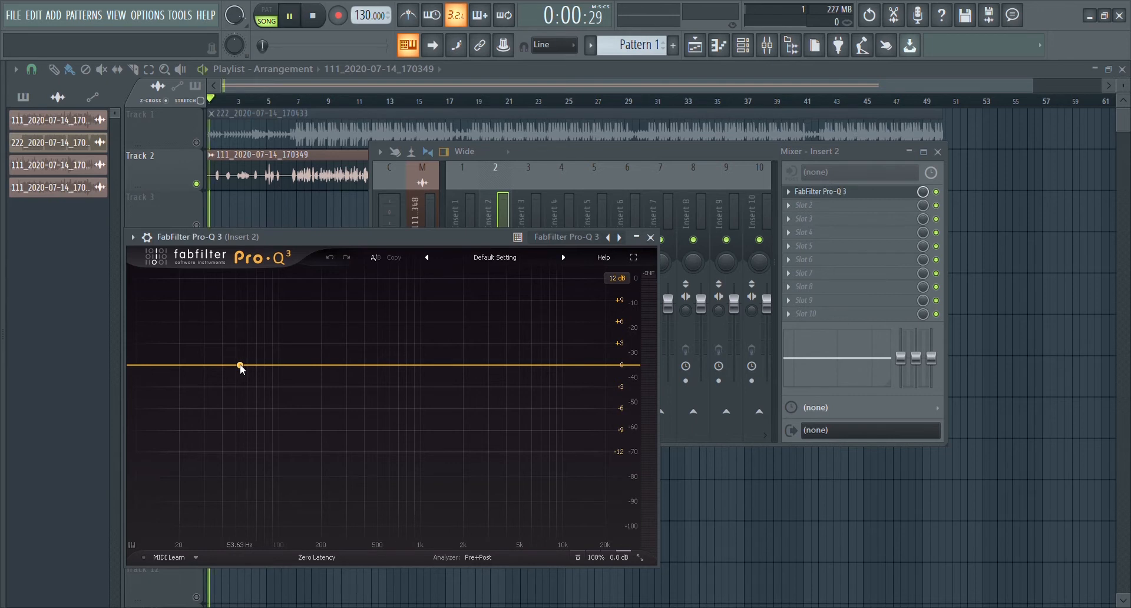
key(space)
drag(239, 364, 234, 424)
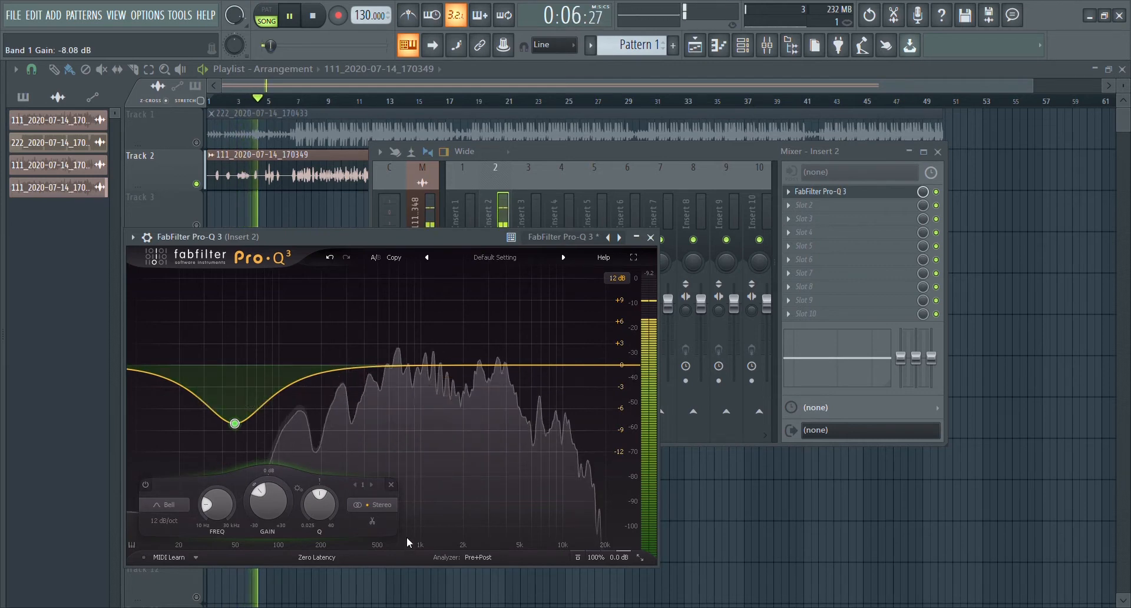
click(397, 509)
Step: Shape the vocal's low end in Pro-Q 3 with a 12 dB/oct low cut at about 261 Hz
drag(236, 365, 345, 371)
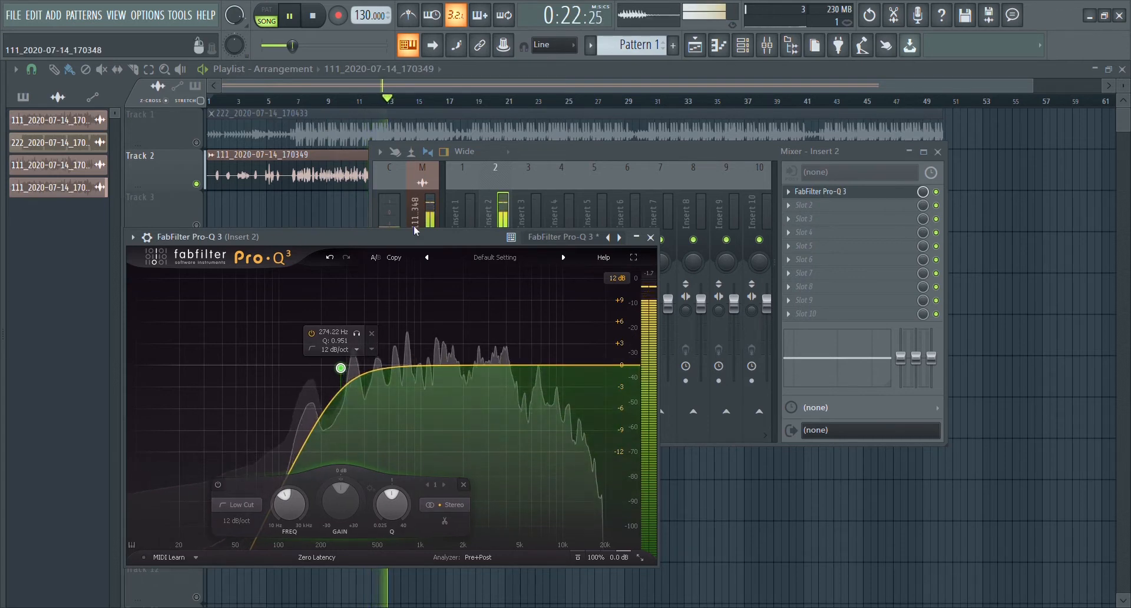
key(space)
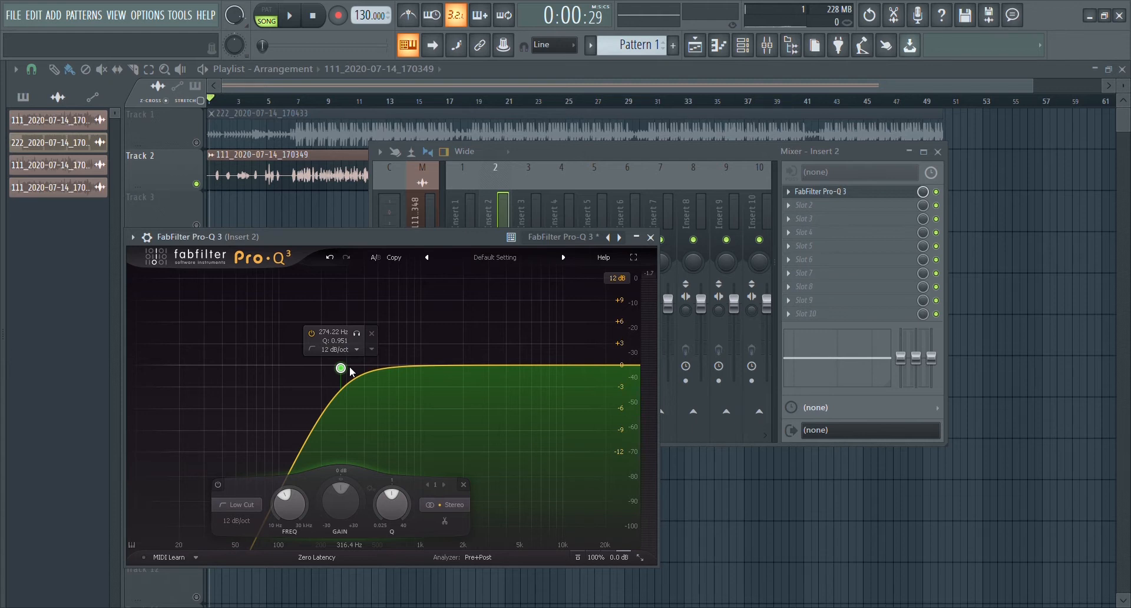
key(space)
drag(340, 367, 337, 367)
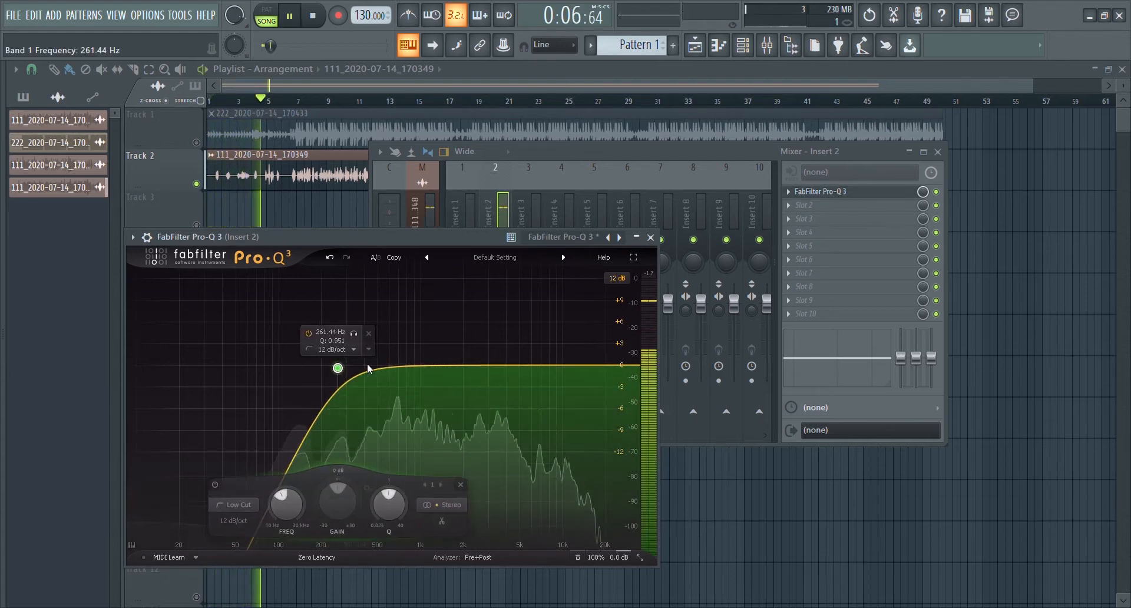
key(space)
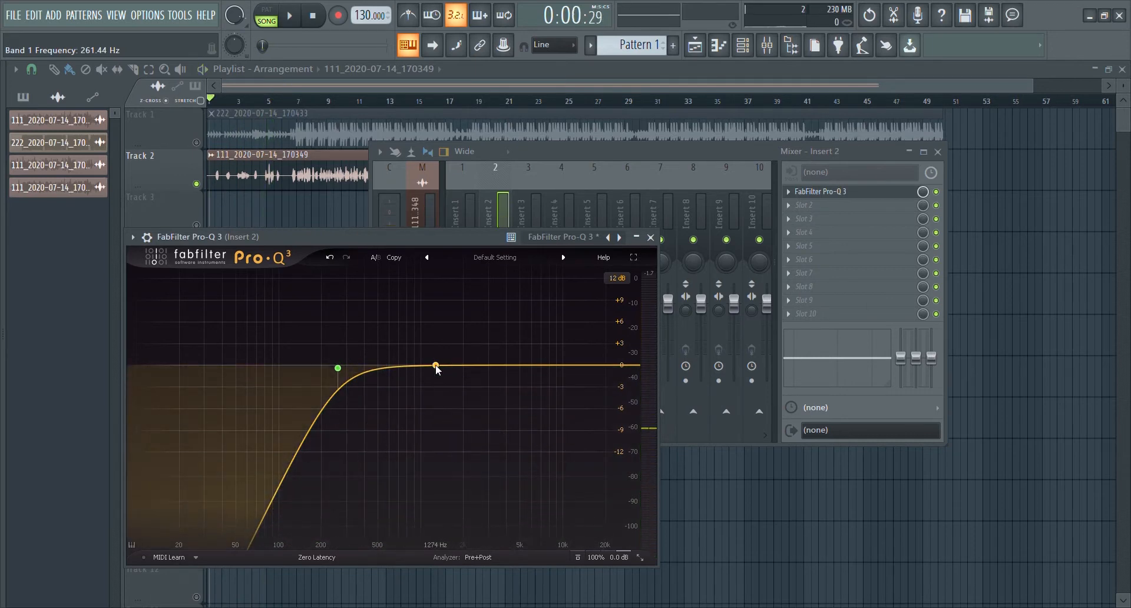
Step: Add a narrow bell band with Q 40 at about 1337 Hz and set its gain to about -1.3 dB
key(space)
drag(435, 365, 438, 274)
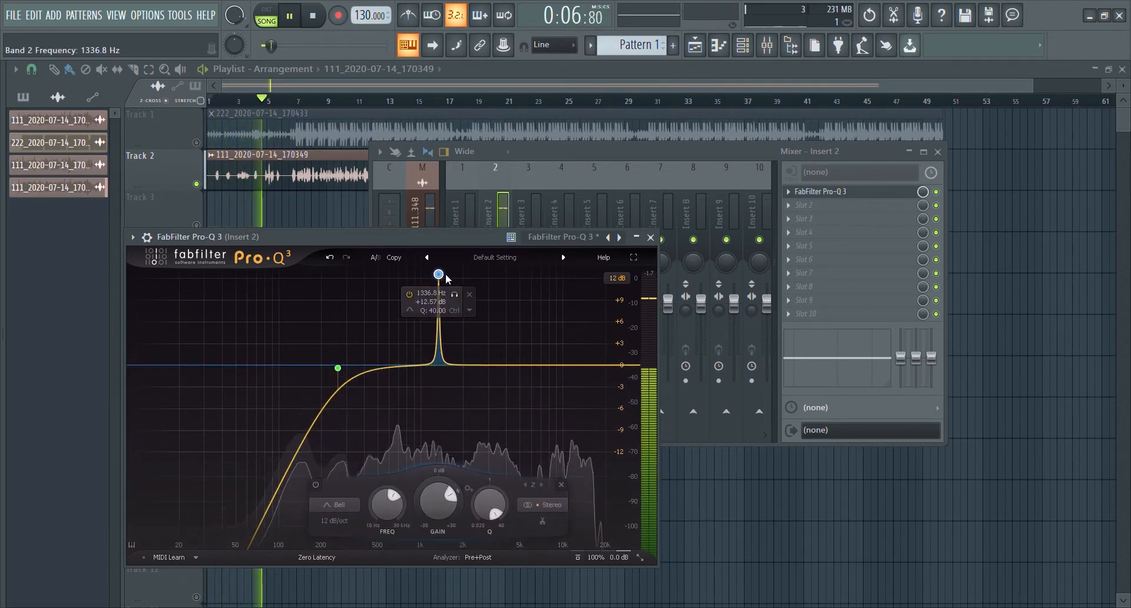
drag(437, 504, 427, 518)
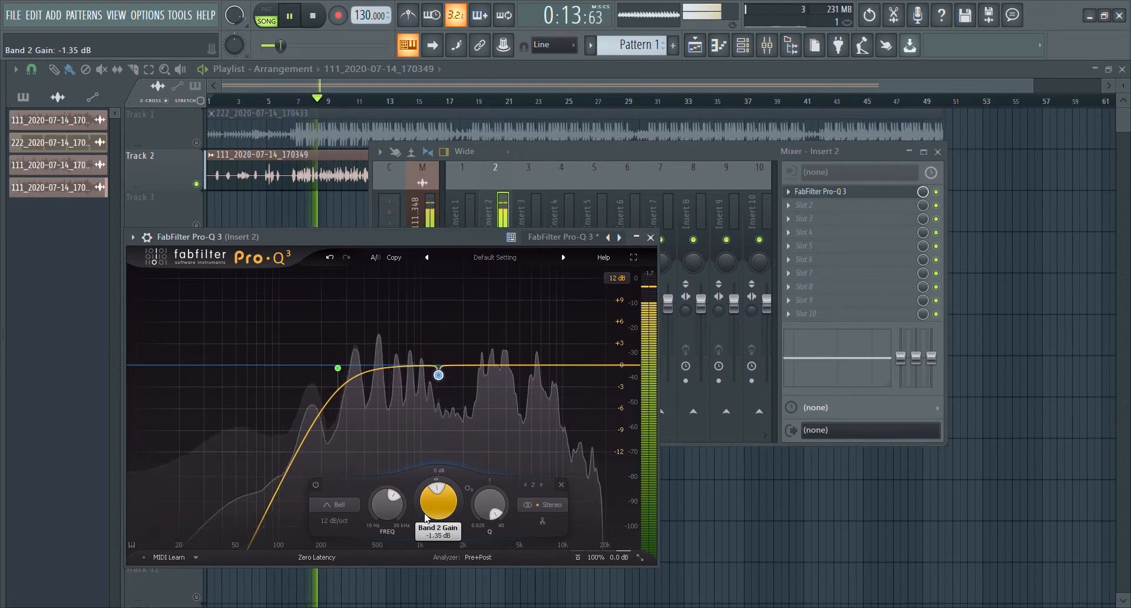
Step: Add two narrow bell bands near 550 Hz and 948 Hz, boosting each to find resonances, and reduce both to slight cuts
drag(419, 365, 389, 307)
scroll(391, 298, up, 10)
drag(382, 496, 376, 503)
drag(386, 367, 419, 283)
scroll(419, 283, up, 10)
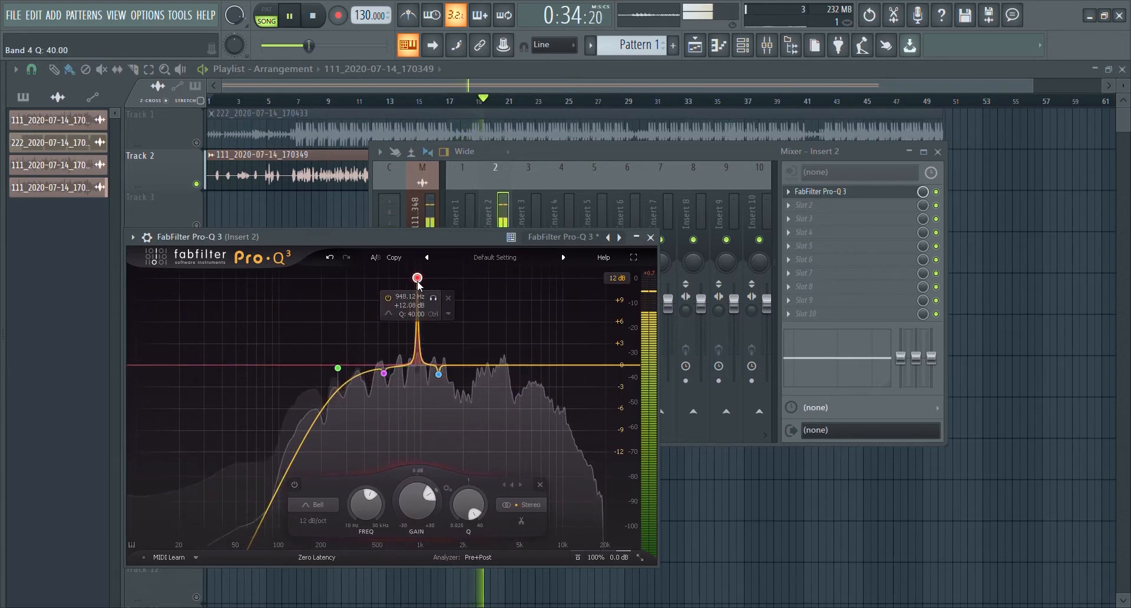
drag(412, 501, 412, 508)
Step: Add two narrow bell bands between 2 and 3 kHz, boosting each while listening, and reduce both to slight cuts
drag(486, 369, 484, 281)
scroll(484, 281, up, 10)
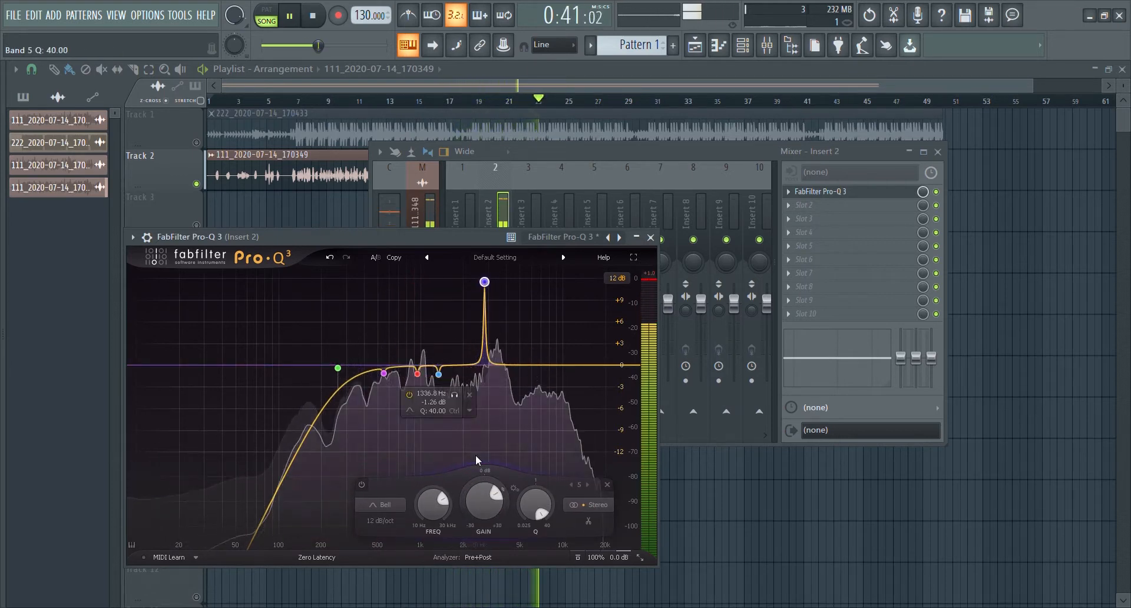
drag(483, 495, 483, 499)
drag(464, 365, 468, 326)
scroll(467, 326, up, 10)
drag(462, 498, 462, 500)
Step: Add narrow cuts around 1 kHz: one at about 1084 Hz with -1.3 dB gain and another just below it
drag(425, 365, 425, 277)
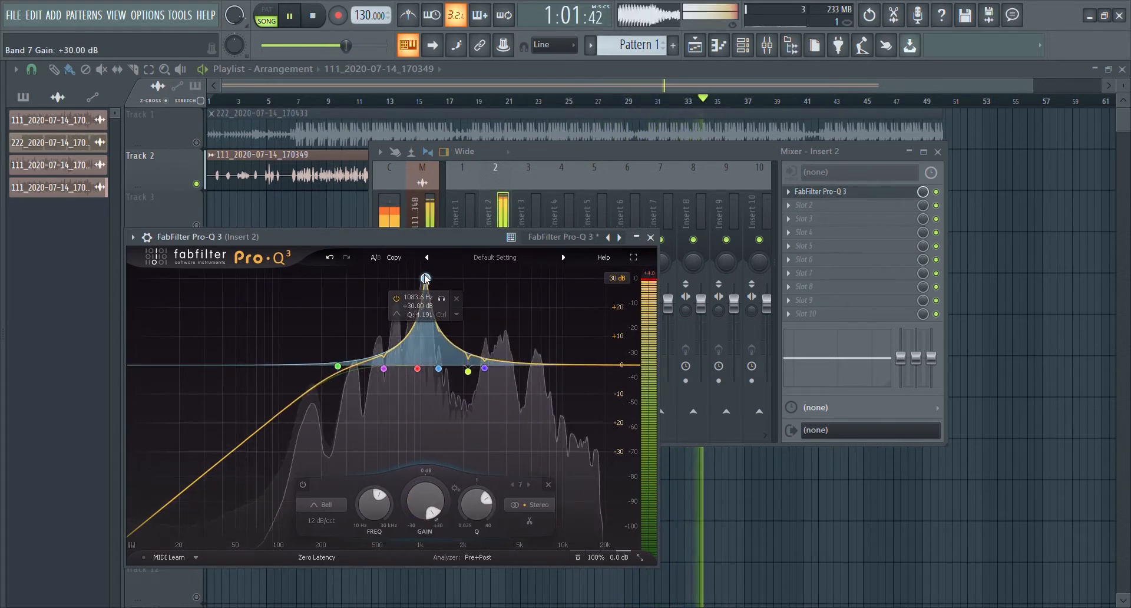
drag(423, 499, 423, 503)
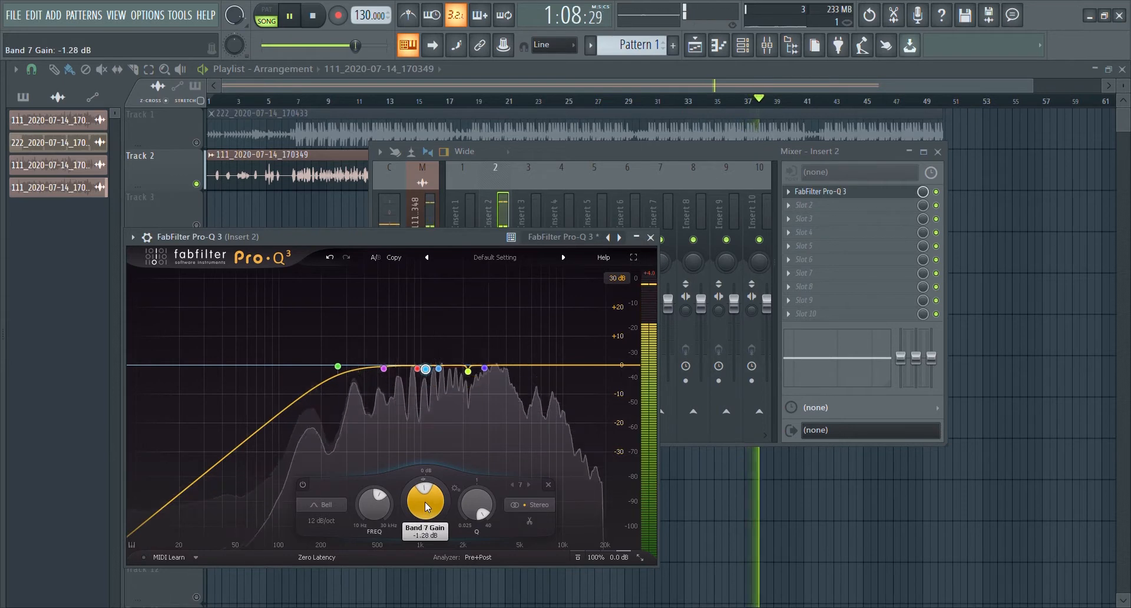
drag(421, 366, 420, 278)
scroll(421, 280, up, 10)
drag(420, 499, 420, 505)
Step: Add two narrow bell bands between 3 and 5 kHz, moving playback to an earlier section, and turn both into slight cuts
drag(501, 365, 508, 277)
scroll(519, 281, up, 10)
drag(495, 500, 496, 500)
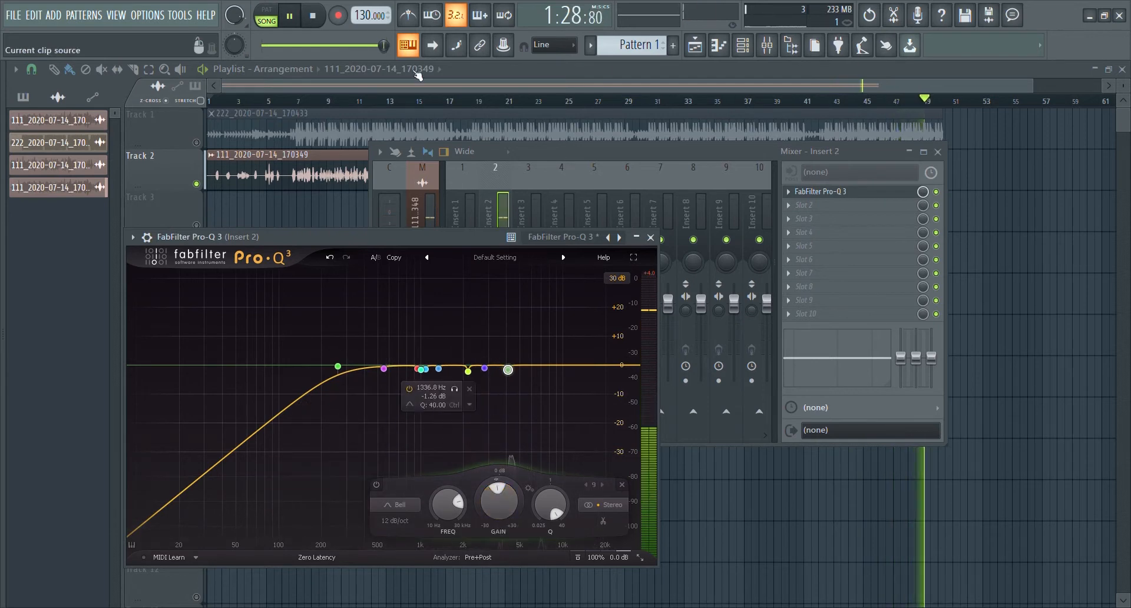
click(462, 100)
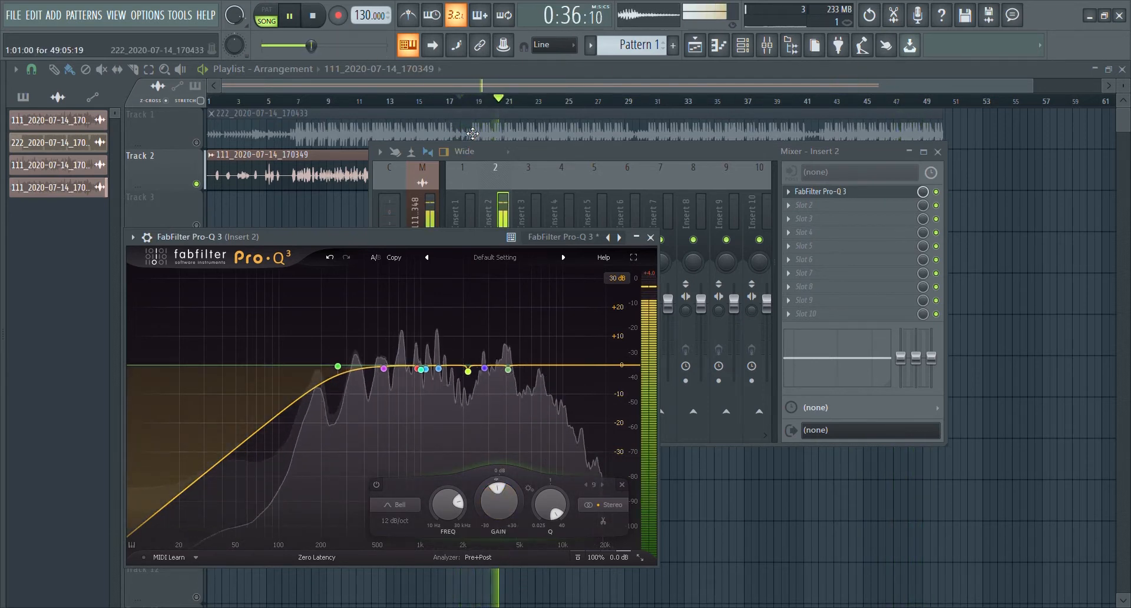
drag(419, 365, 500, 284)
scroll(420, 281, up, 15)
drag(499, 500, 500, 545)
Step: Add a narrow bell band between 5 and 6 kHz, boost it while listening, and turn it into a small cut
drag(530, 365, 528, 285)
scroll(534, 284, up, 15)
drag(499, 492, 498, 537)
key(space)
Step: Compare the vocal with Pro-Q 3 bypassed and enabled during playback, and lower the low cut to about 156 Hz
key(F9)
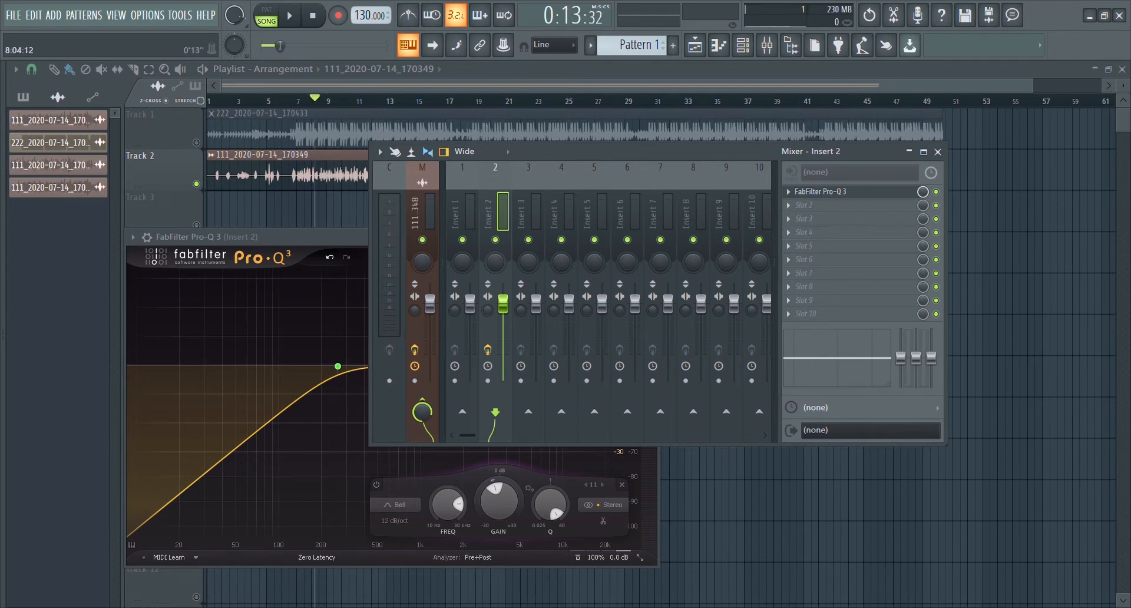
key(space)
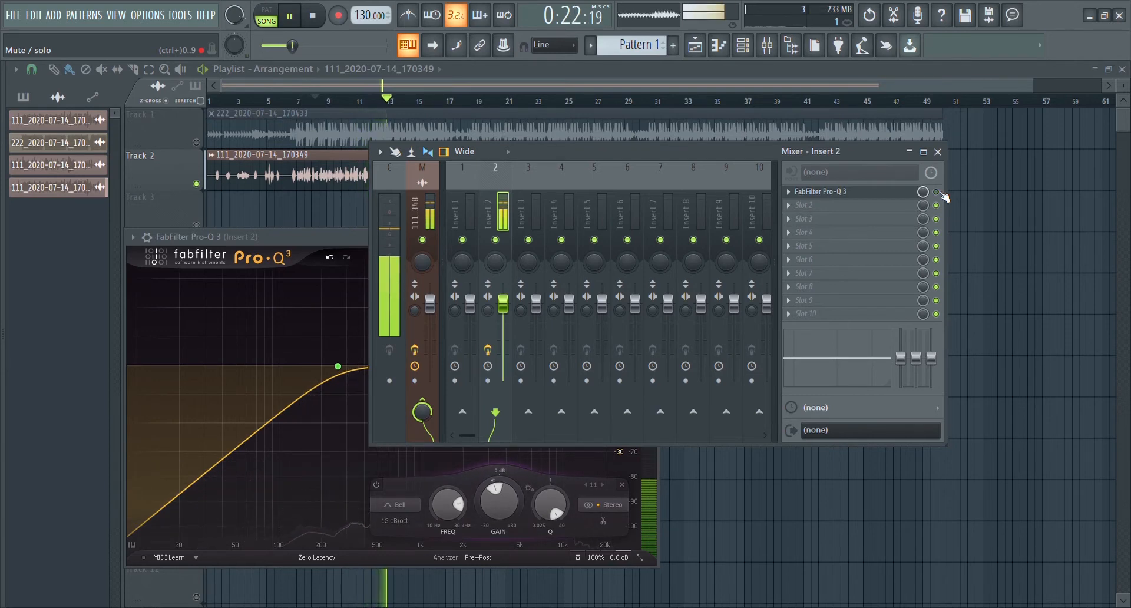
drag(338, 365, 293, 370)
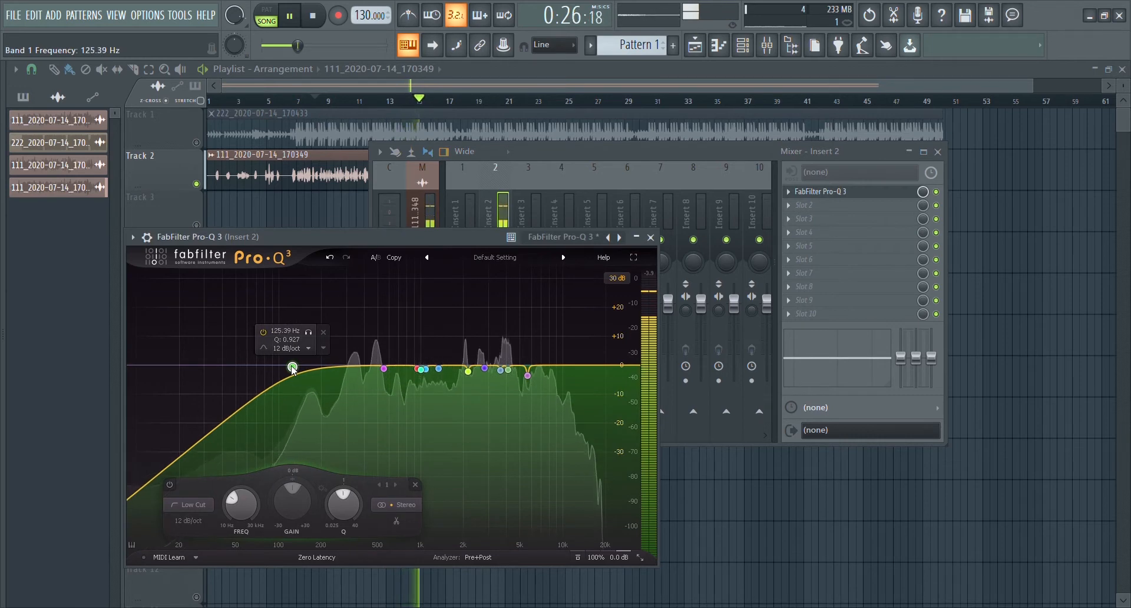
click(937, 196)
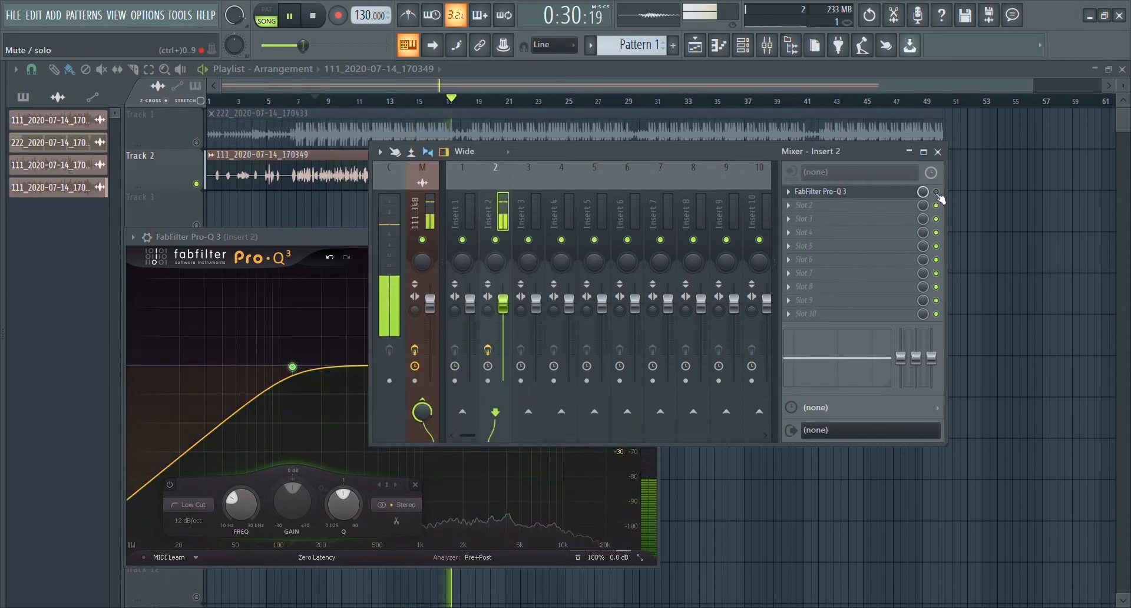
mouse_move(268, 354)
mouse_move(292, 367)
mouse_down()
mouse_move(349, 356)
mouse_move(311, 363)
mouse_up()
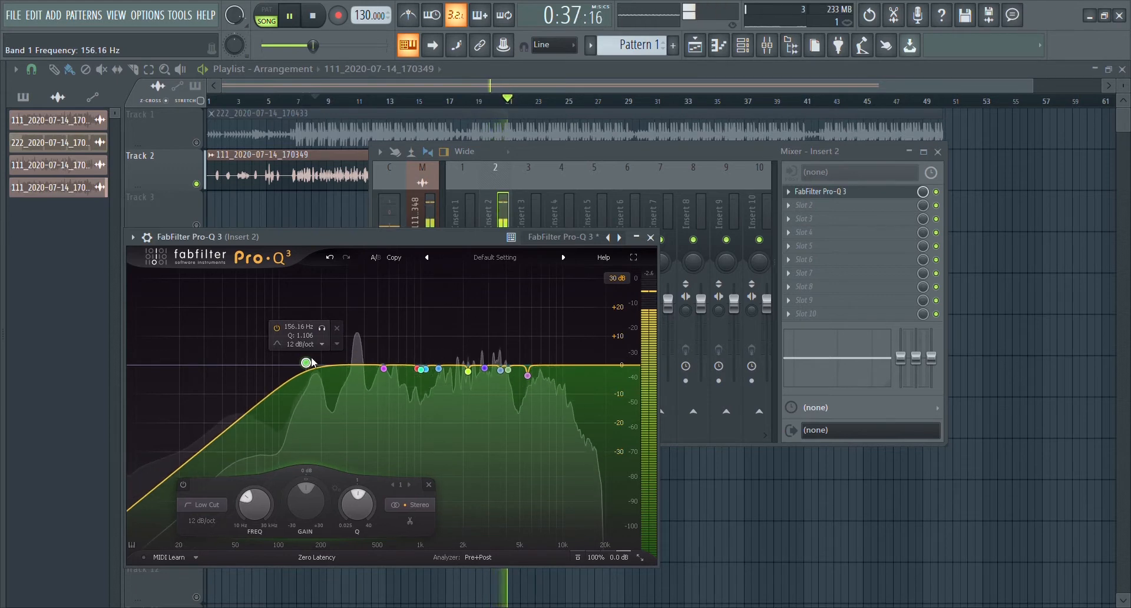
click(936, 192)
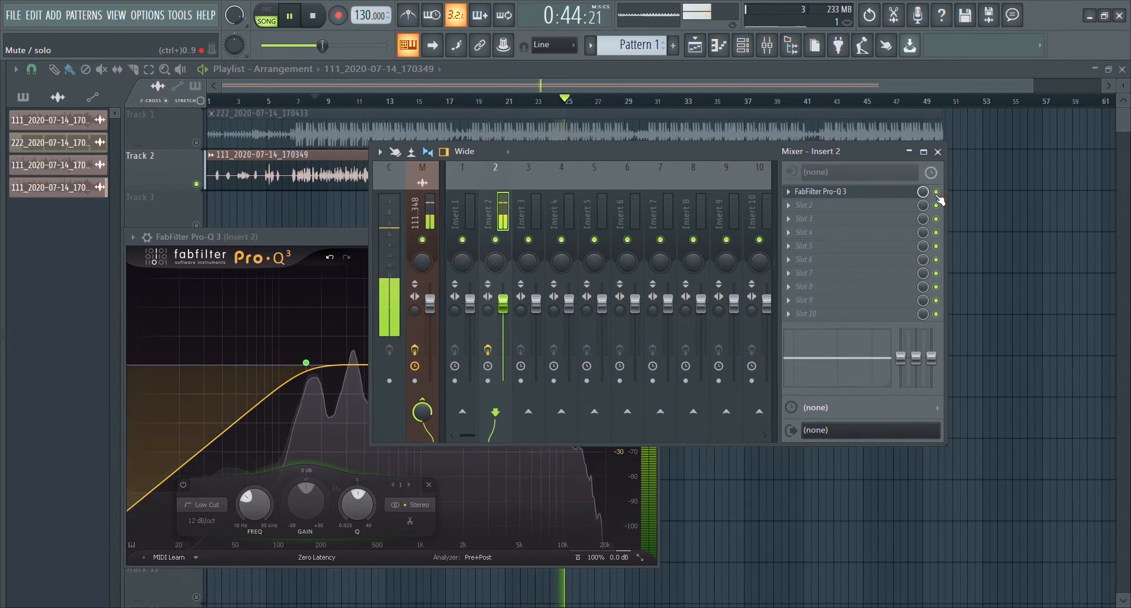
key(space)
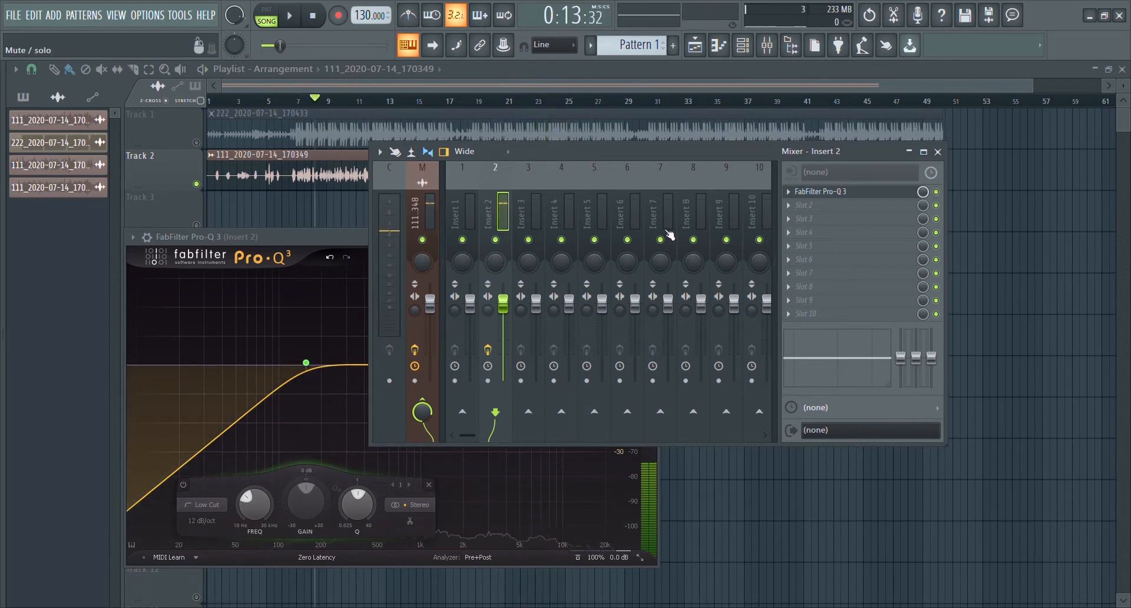
Step: Load DeEsser Mono in Insert 2's second slot and lower its threshold to -39.3 dB during playback
click(205, 559)
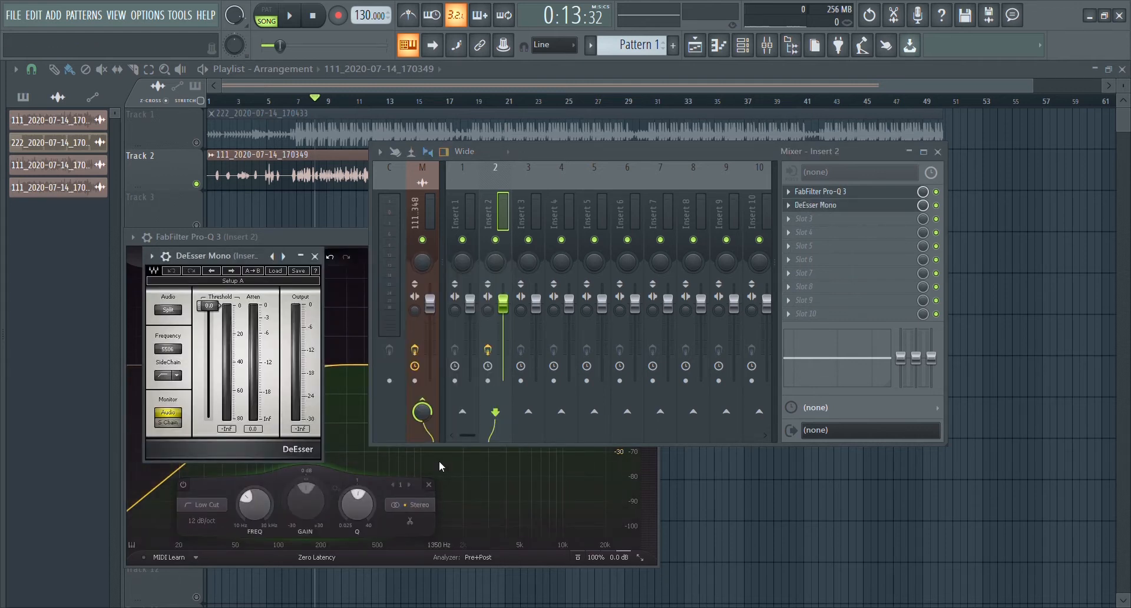
drag(210, 257, 432, 251)
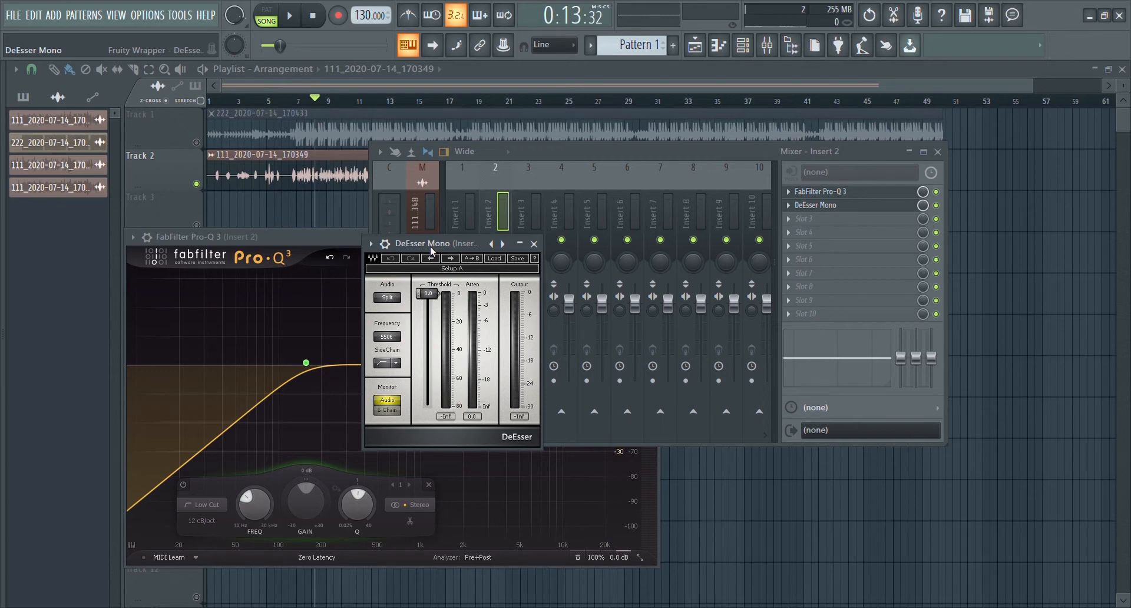
key(space)
drag(427, 293, 428, 341)
click(396, 297)
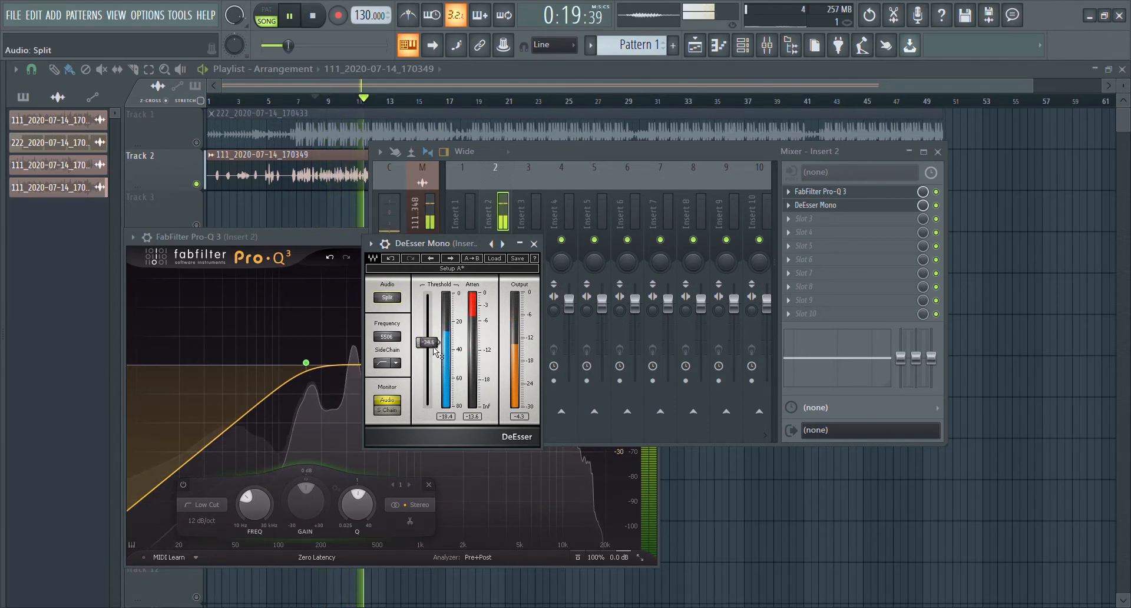
drag(427, 342, 427, 347)
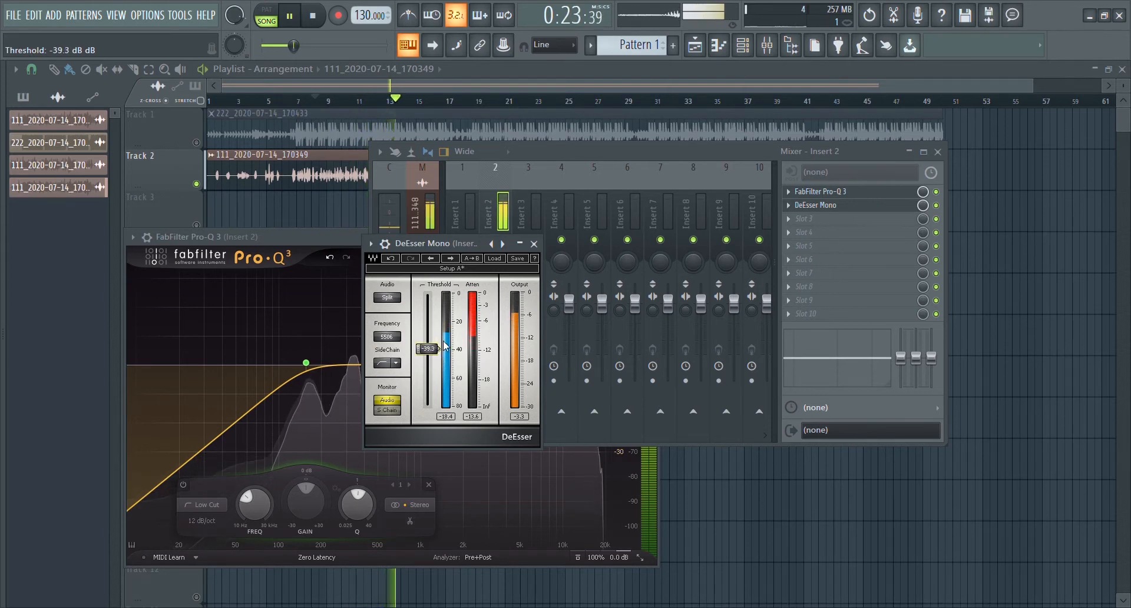
Step: Switch the DeEsser's audio mode to Wide and lower the threshold to about -48.2 dB while replaying the vocal
click(387, 298)
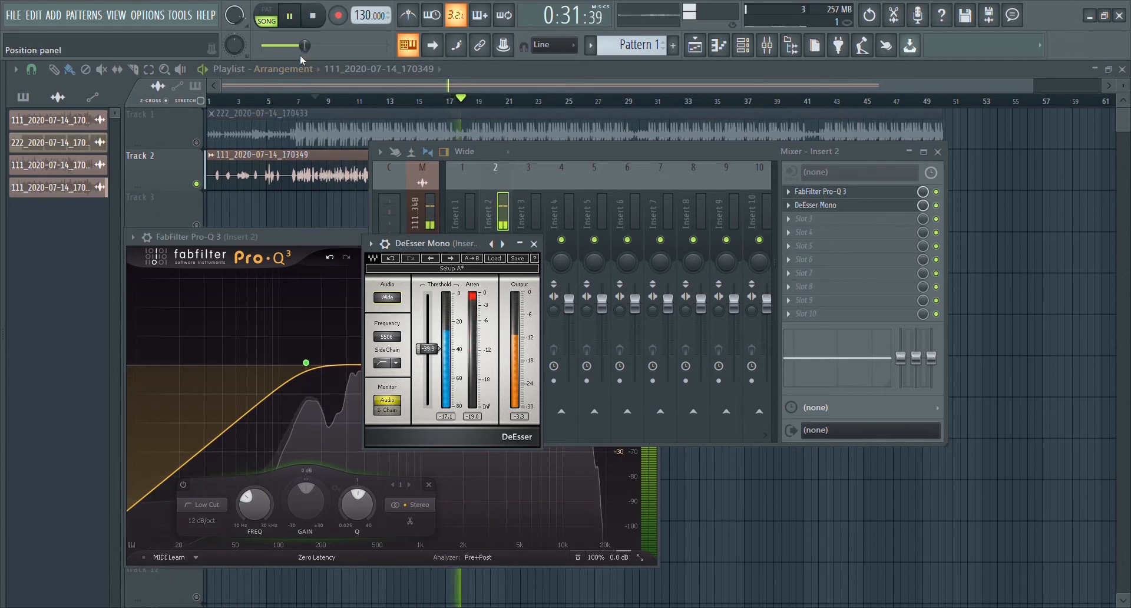
drag(304, 46, 299, 52)
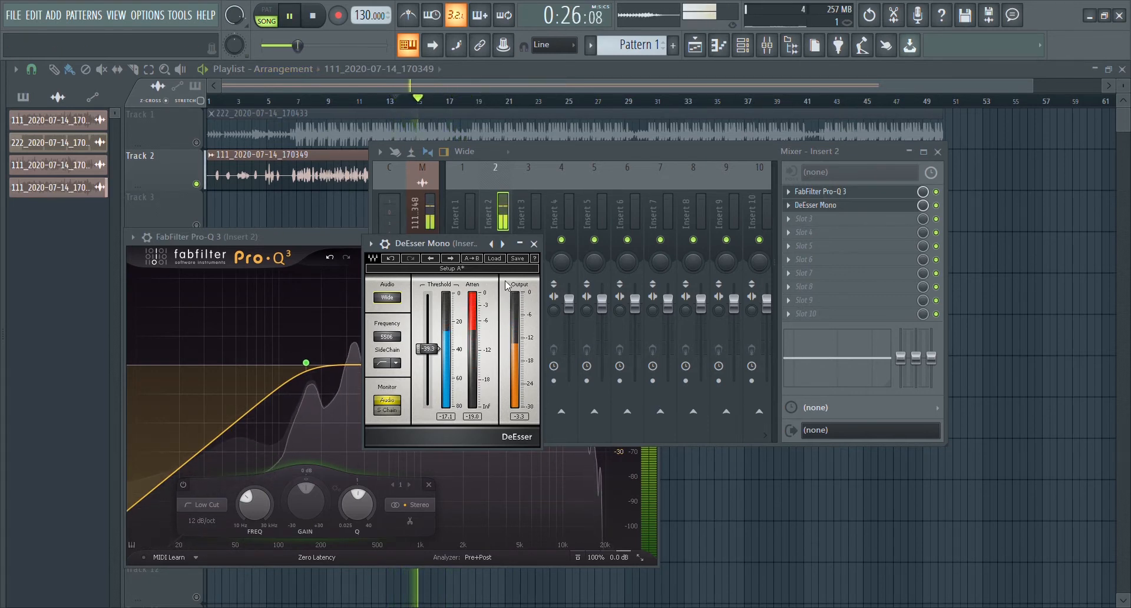
scroll(433, 353, down, 4)
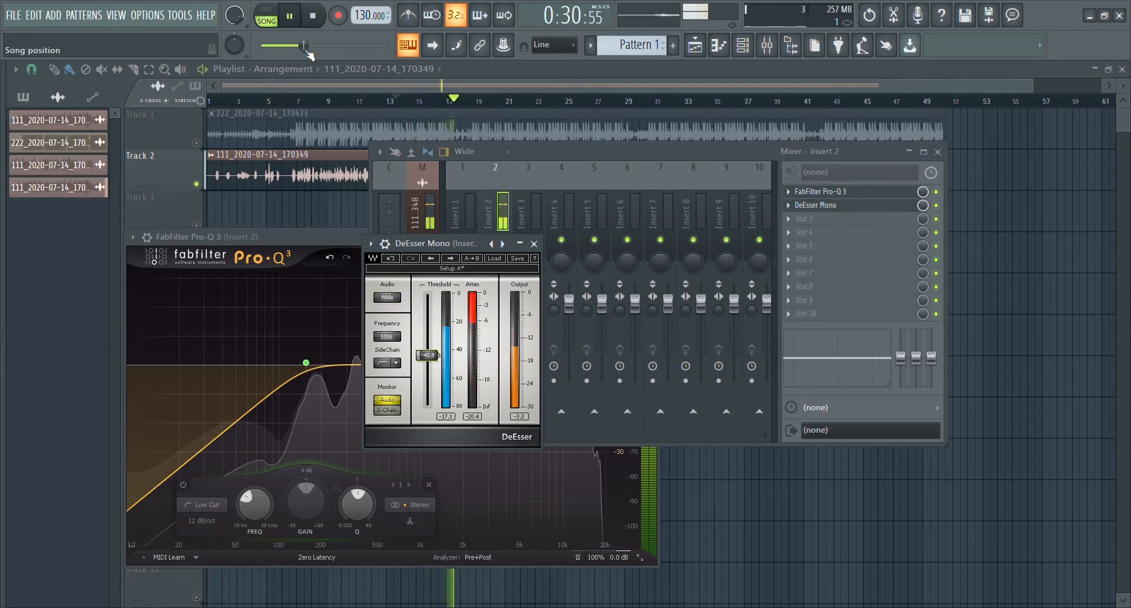
drag(302, 46, 286, 45)
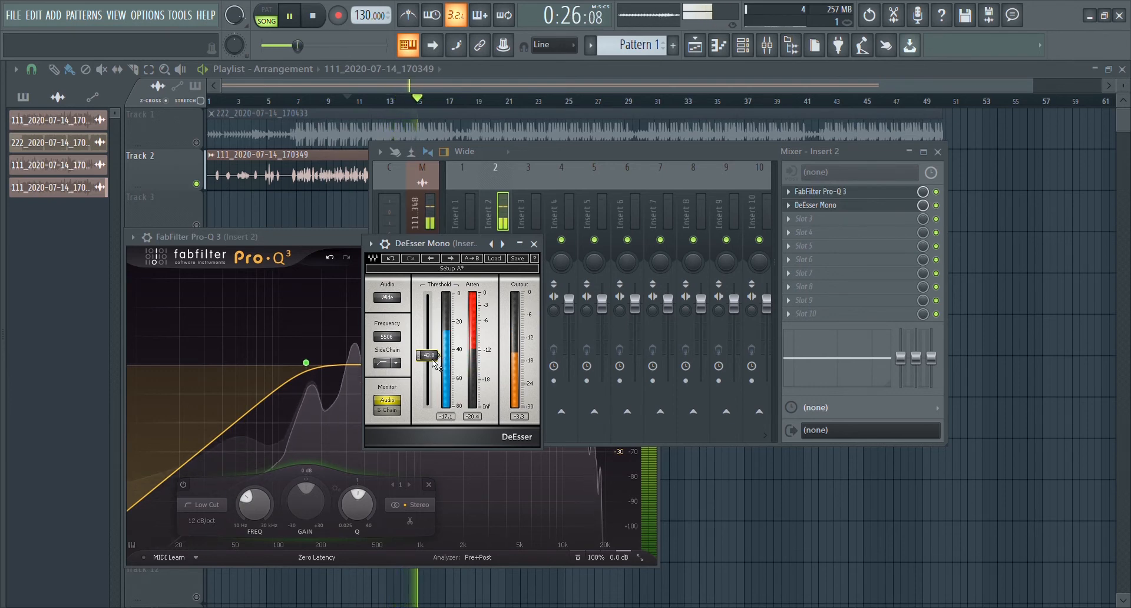
drag(433, 360, 436, 367)
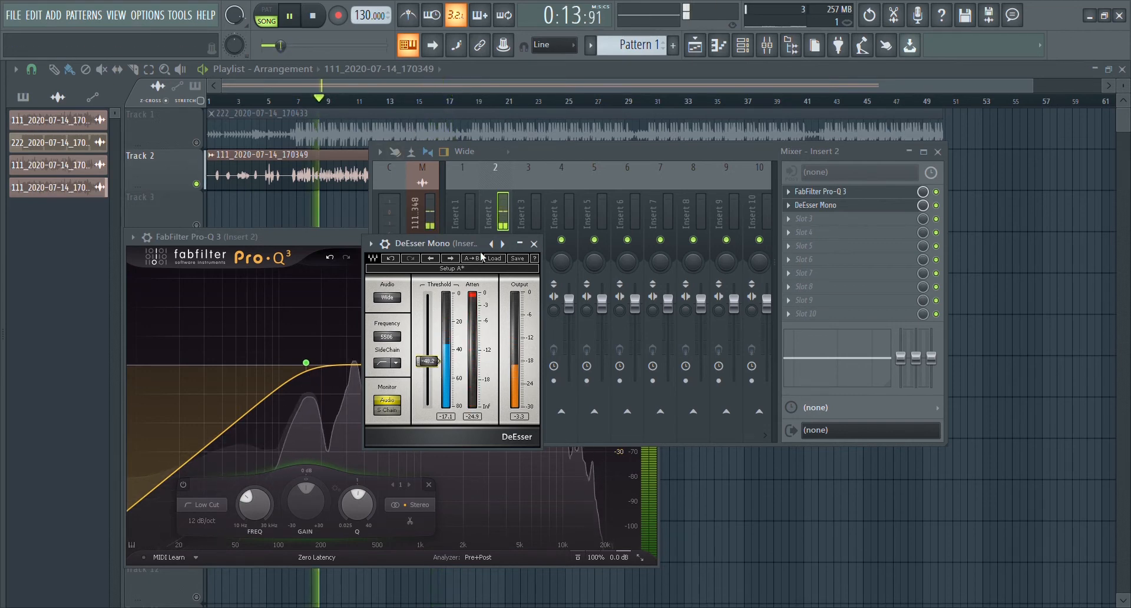
Step: Compare the DeEsser's Split and Wide audio modes during playback and leave it on Split
click(384, 299)
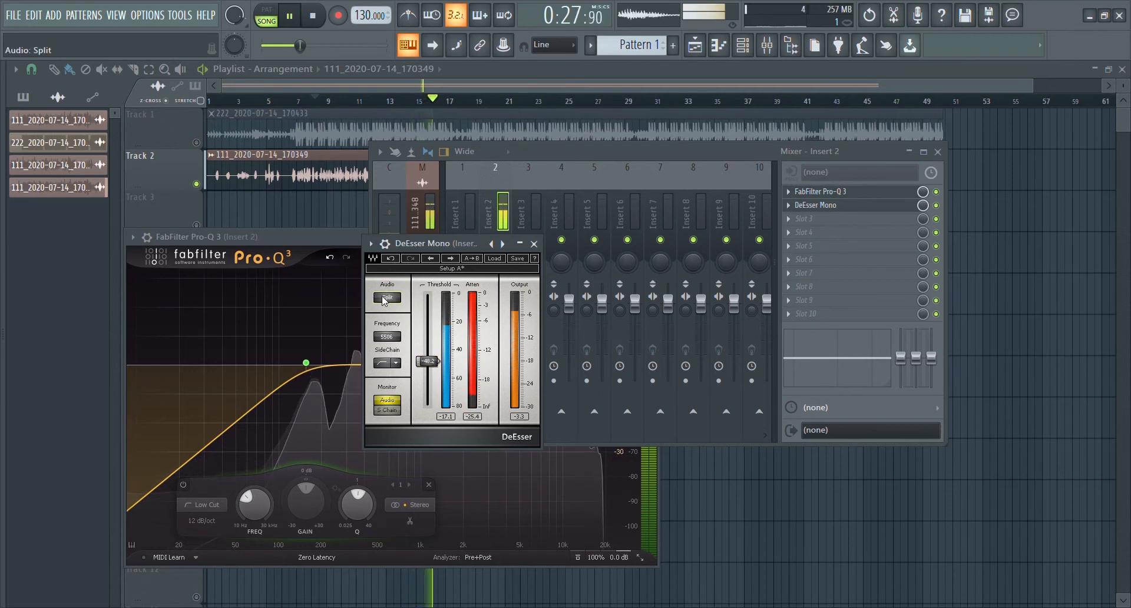
click(387, 298)
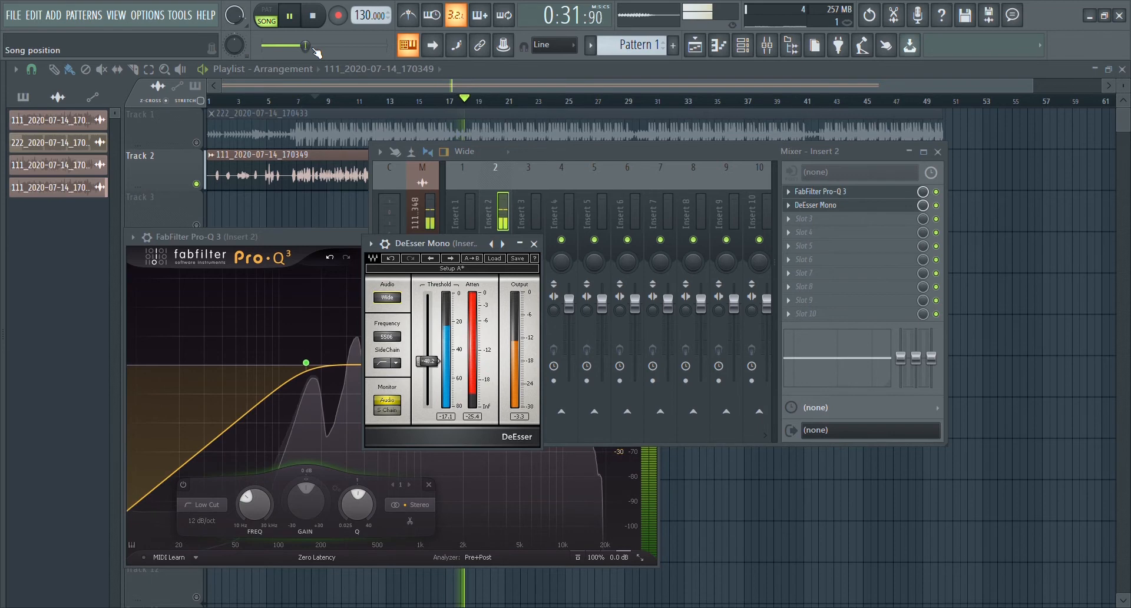
click(361, 101)
click(394, 298)
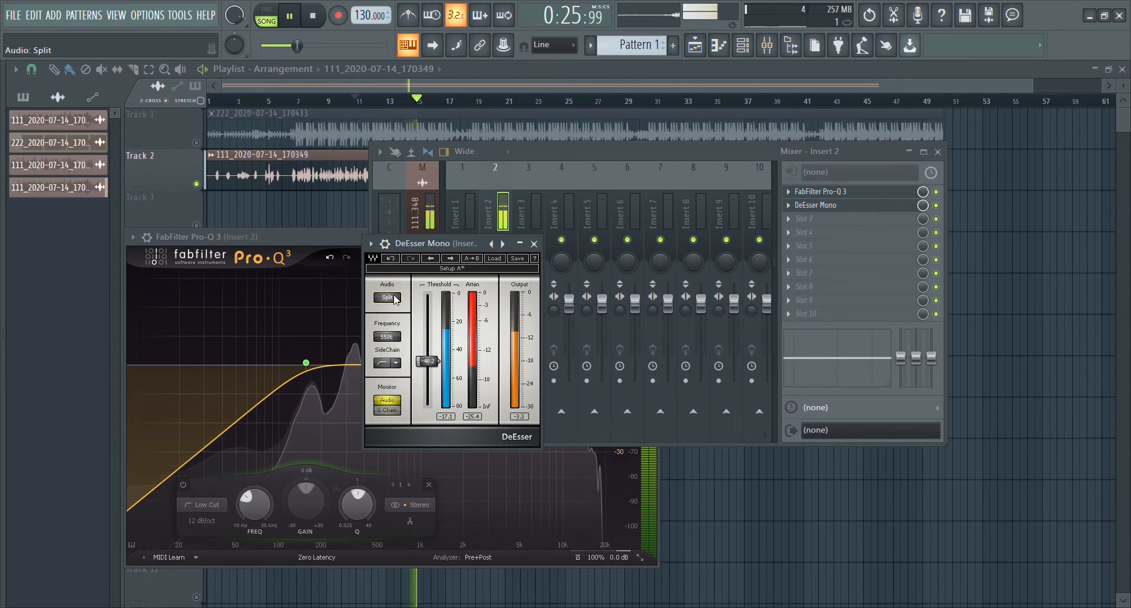
Step: Switch the DeEsser's audio mode to Wide, stop playback and close the DeEsser
click(395, 299)
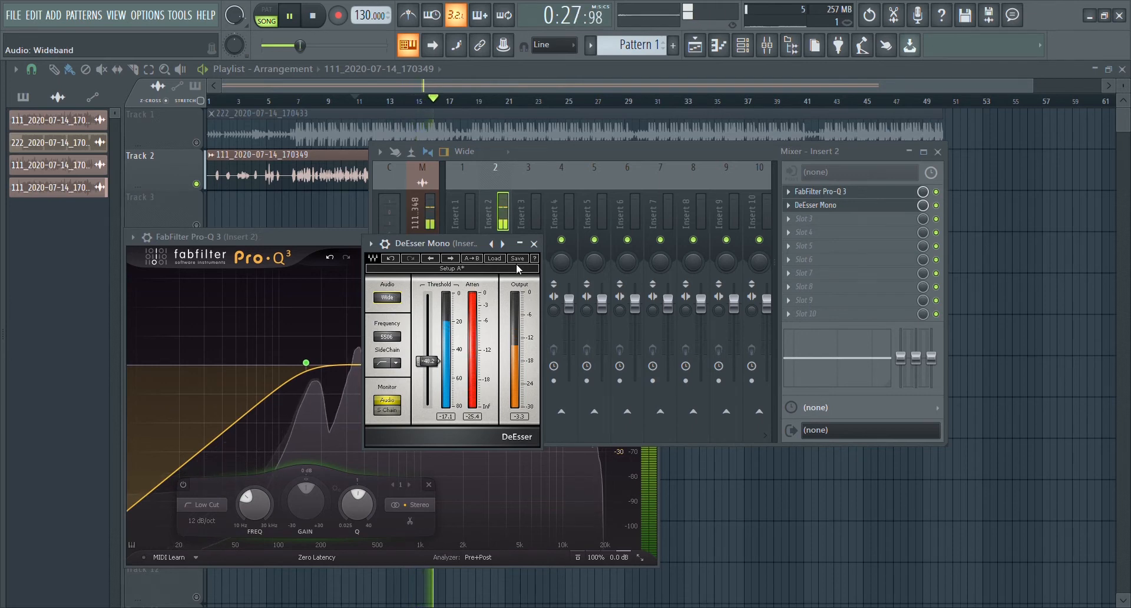
key(space)
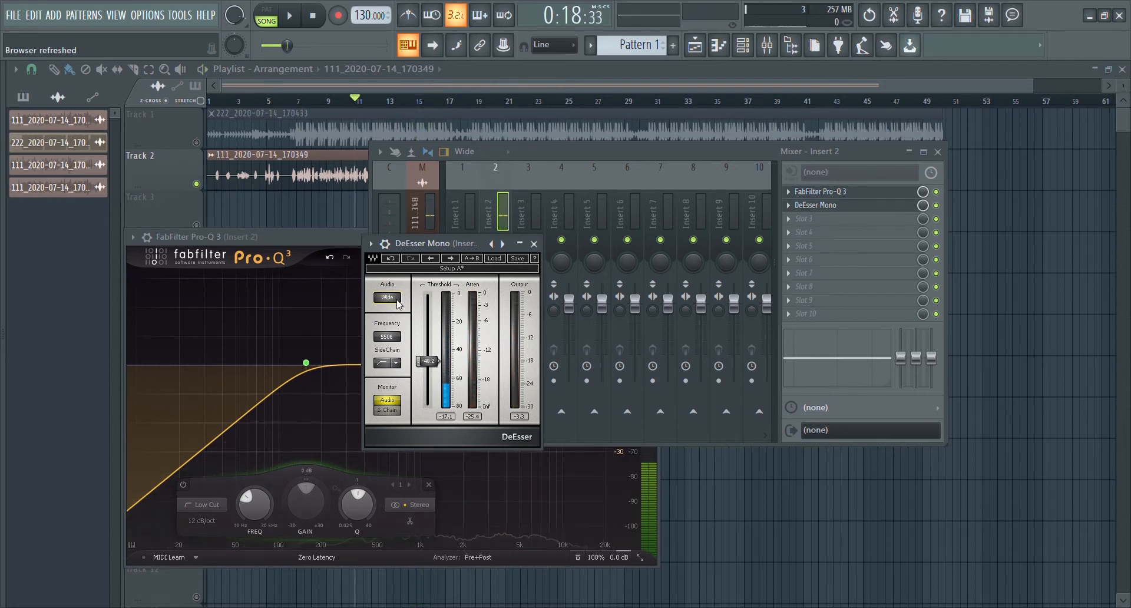
click(398, 305)
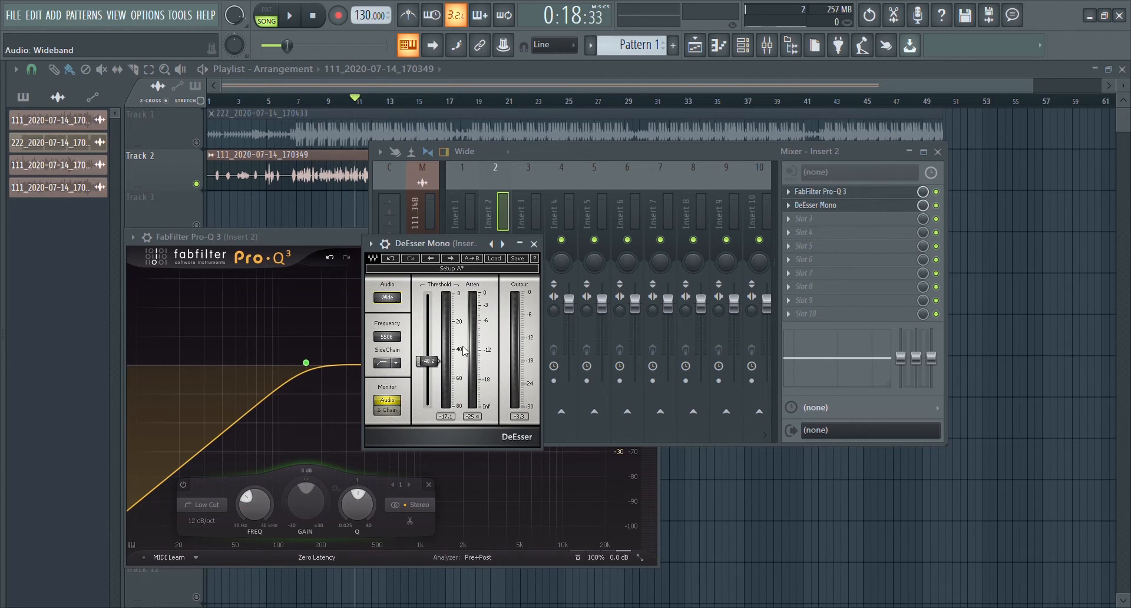
click(519, 243)
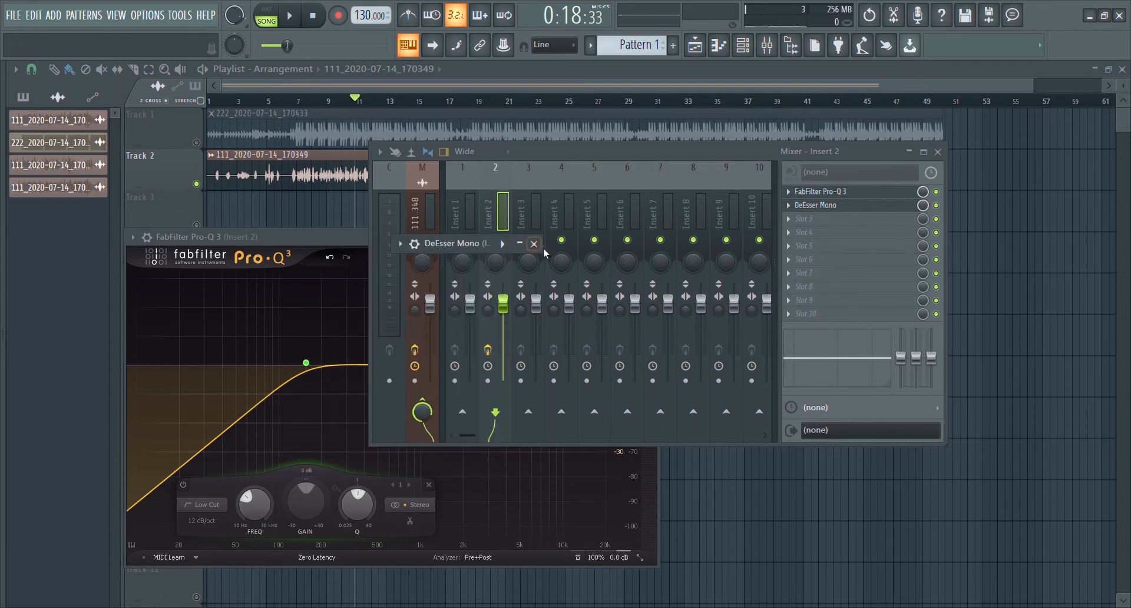
click(533, 244)
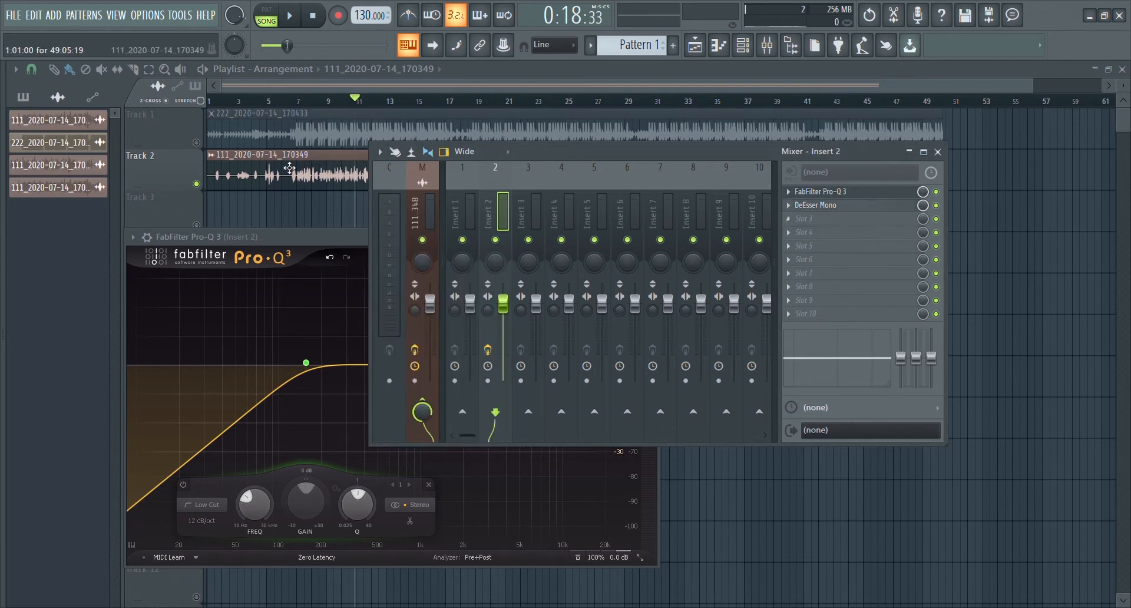
Step: Unmute Track 1 and play the beat and vocal together from just before bar 5
click(197, 143)
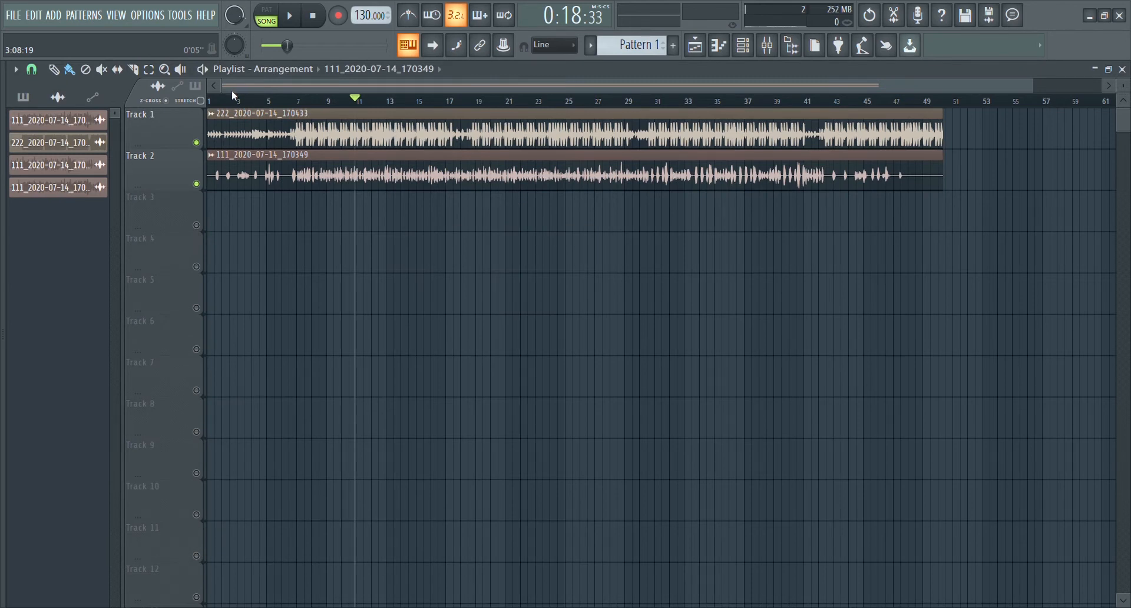
click(255, 113)
click(265, 103)
key(space)
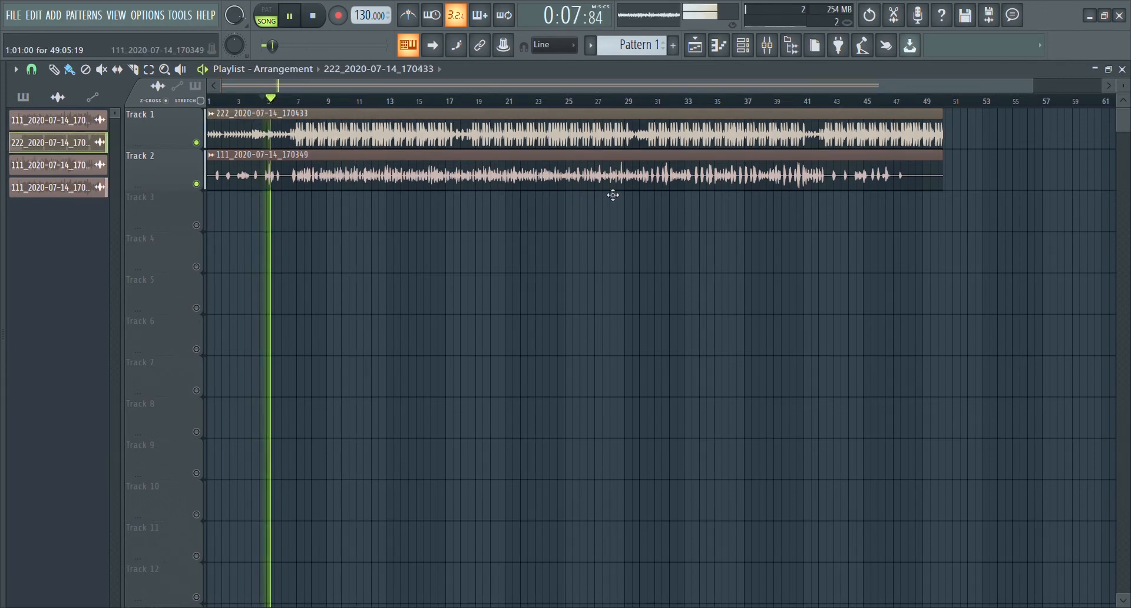
Step: Load Fruity Compressor in Insert 2's third slot with a threshold of -25.0 dB and a ratio of 4.5:1
click(767, 46)
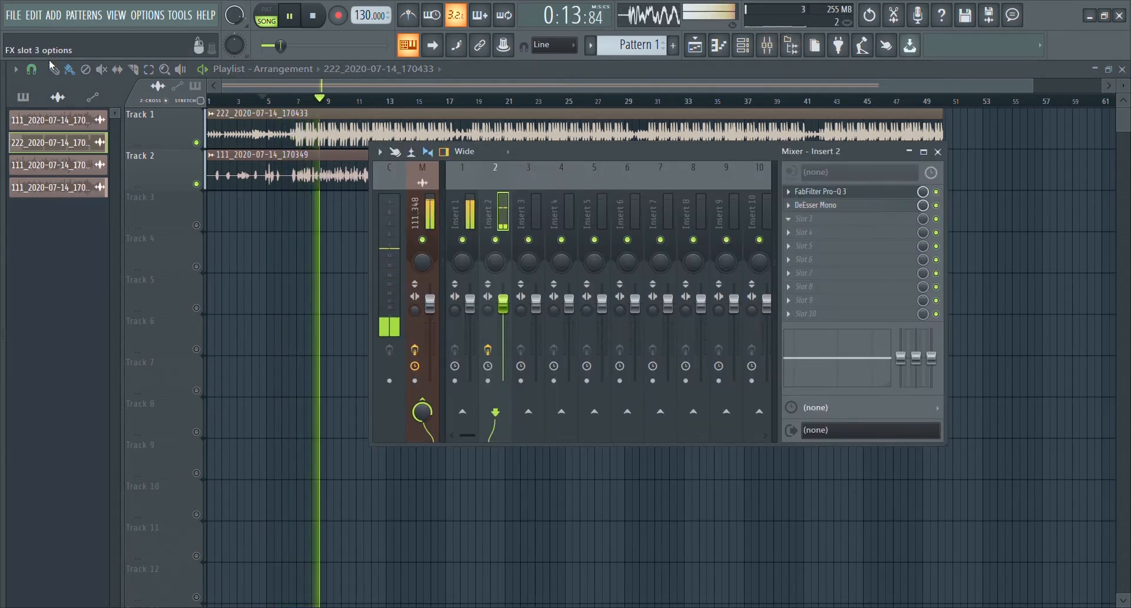
click(165, 112)
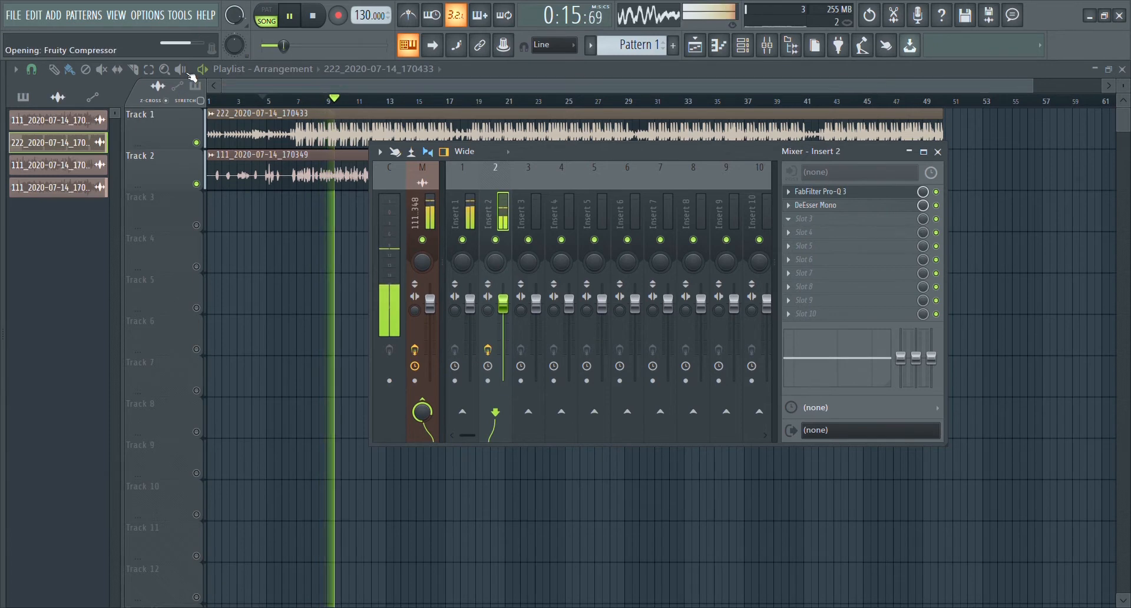
drag(41, 167, 41, 194)
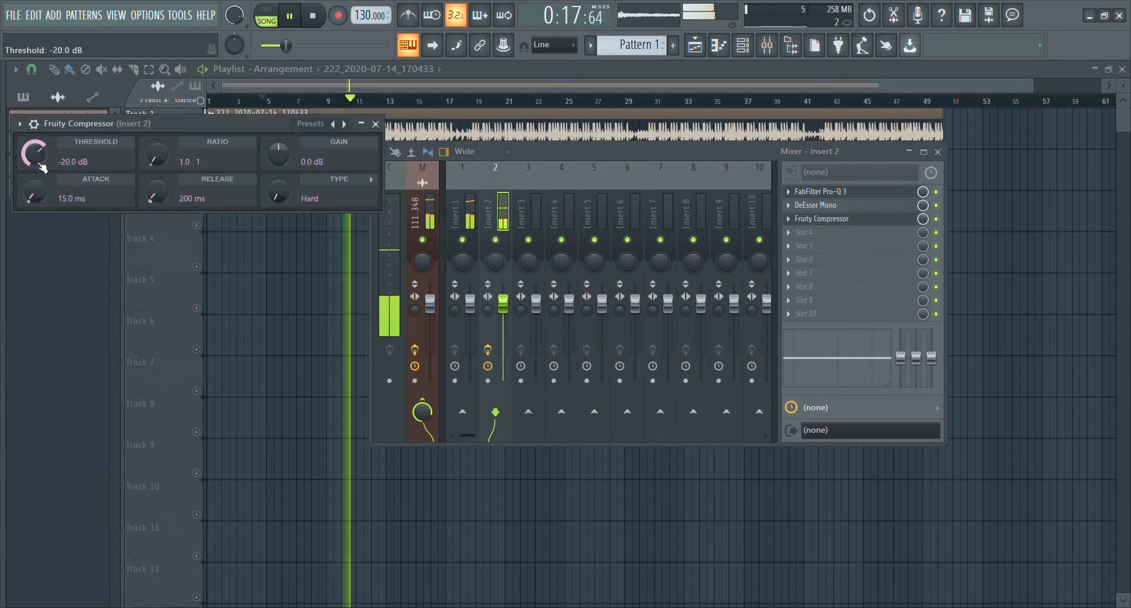
drag(164, 166, 160, 150)
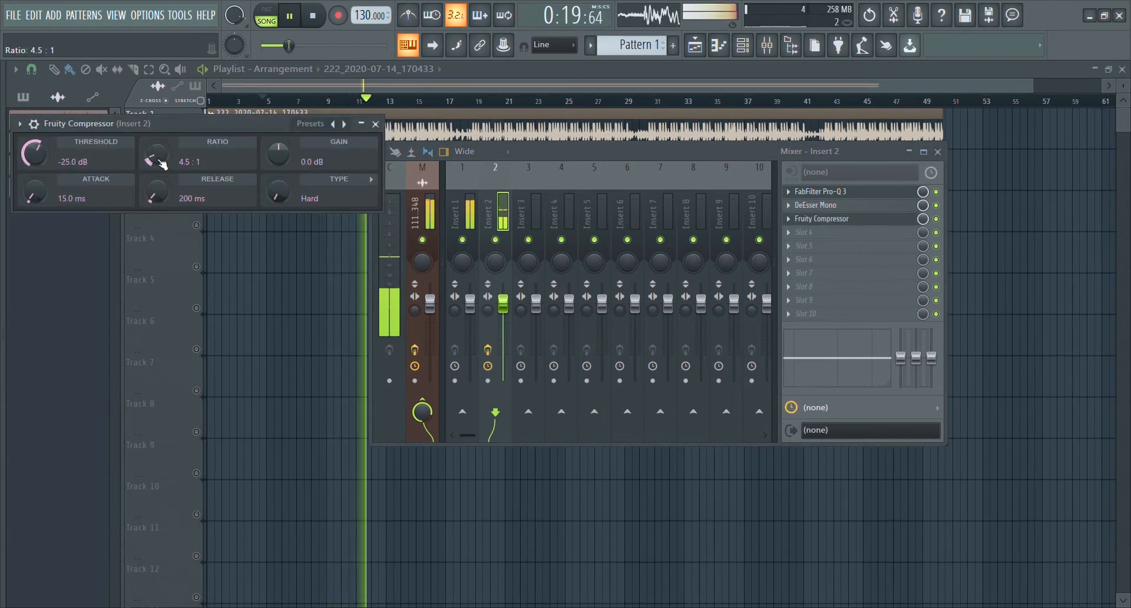
Step: Raise the compressor's gain to 12.0 dB during playback, keeping the threshold at -25.0 dB and the ratio at 4.5:1
drag(277, 168, 275, 159)
scroll(275, 159, up, 4)
scroll(275, 159, down, 1)
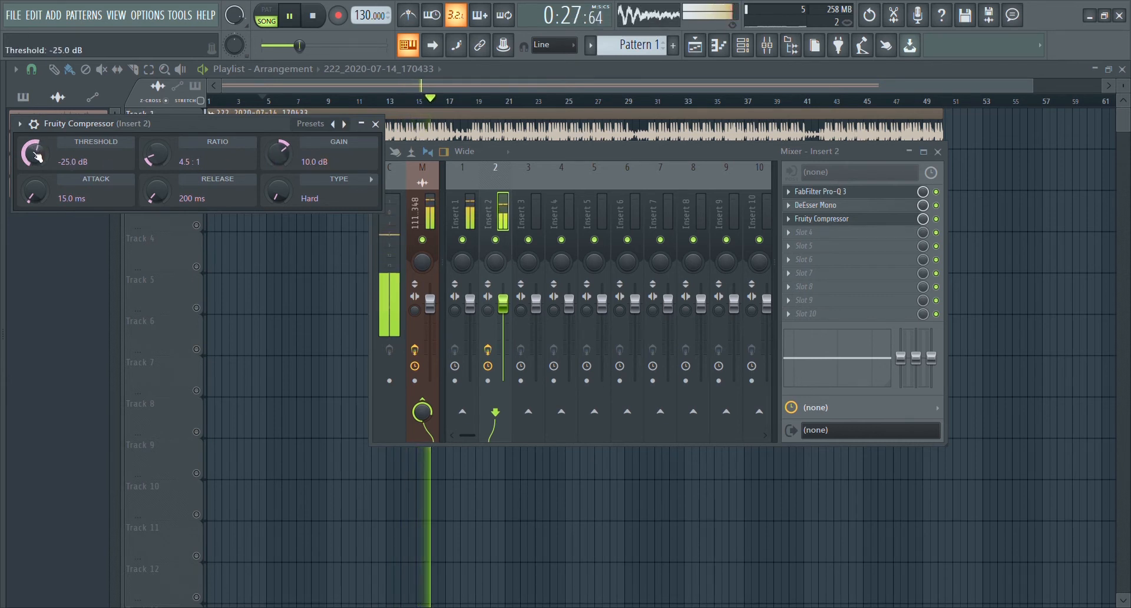
scroll(169, 156, up, 1)
scroll(169, 156, down, 1)
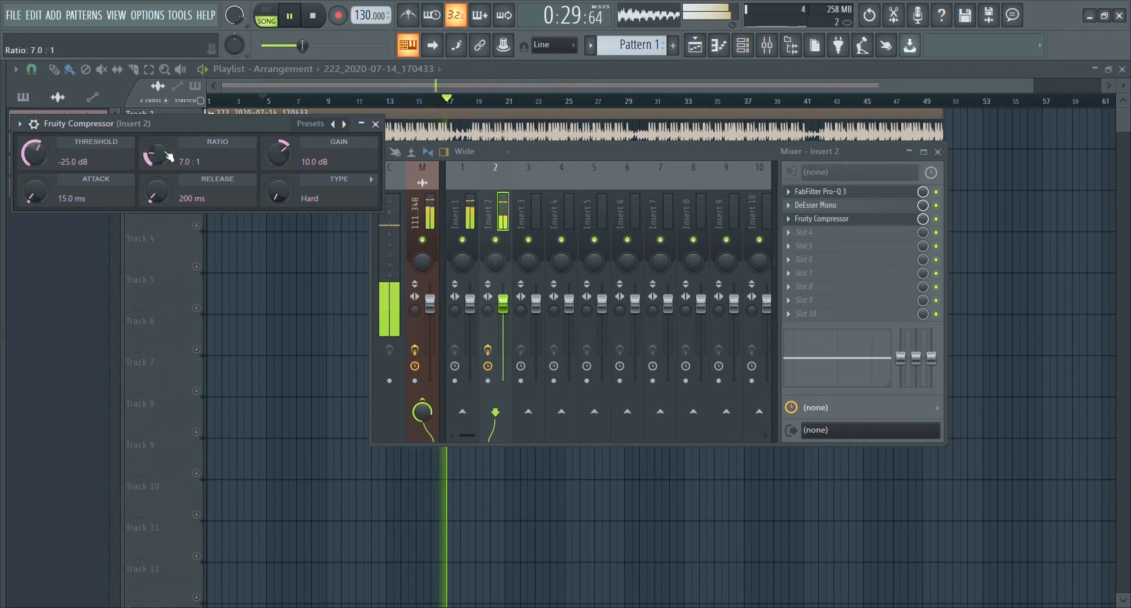
scroll(281, 154, up, 2)
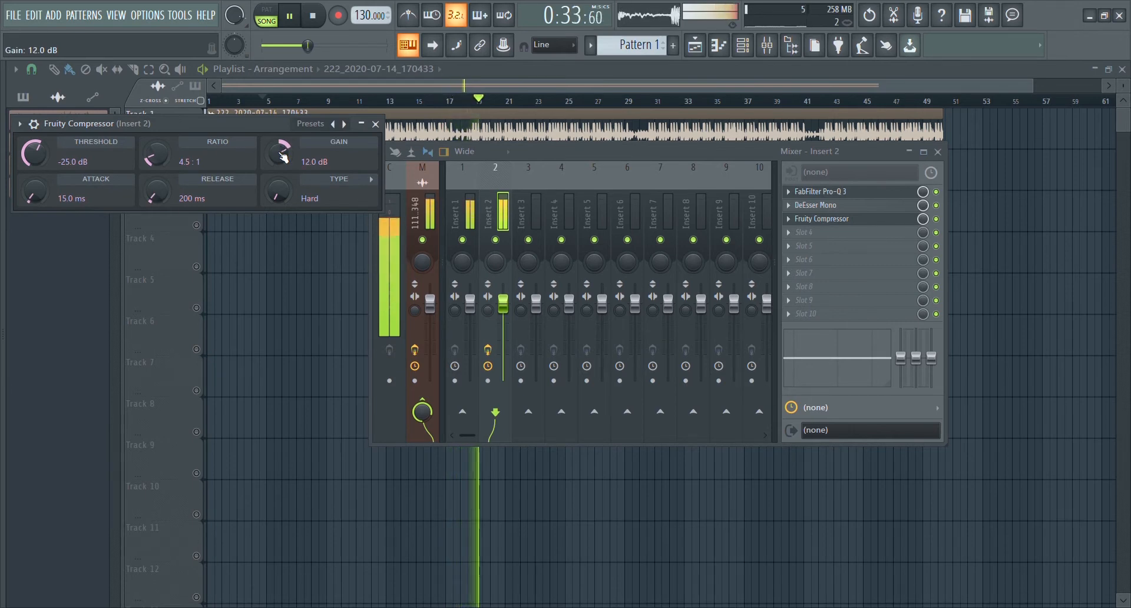
Step: Try a 30.0 dB compressor gain during playback, replay the vocal, and reduce the gain to 15.0 dB
scroll(283, 156, up, 9)
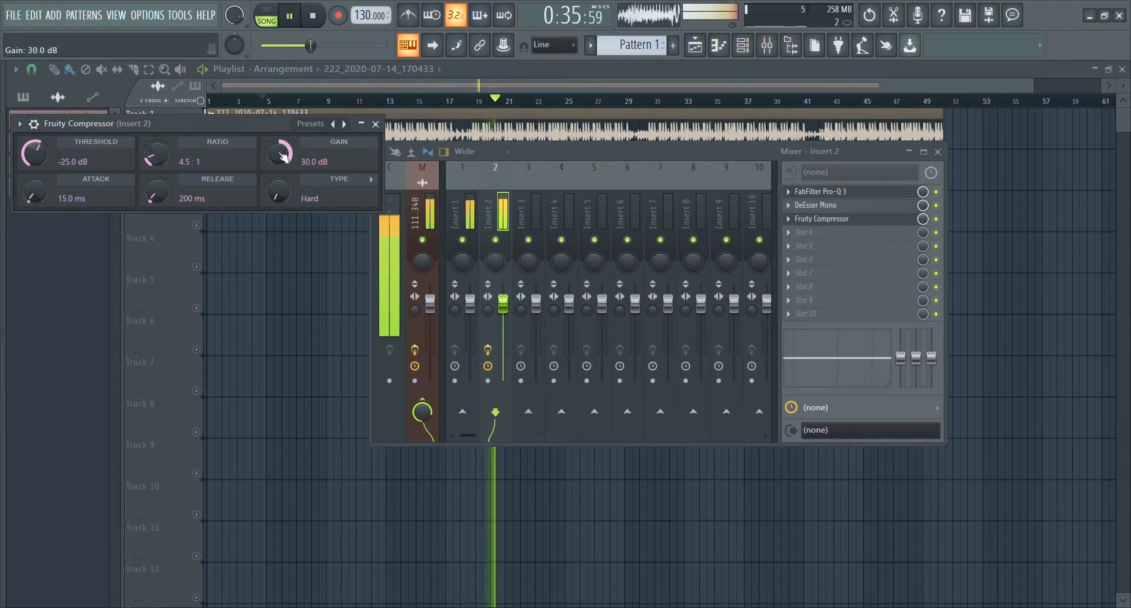
scroll(283, 156, up, 9)
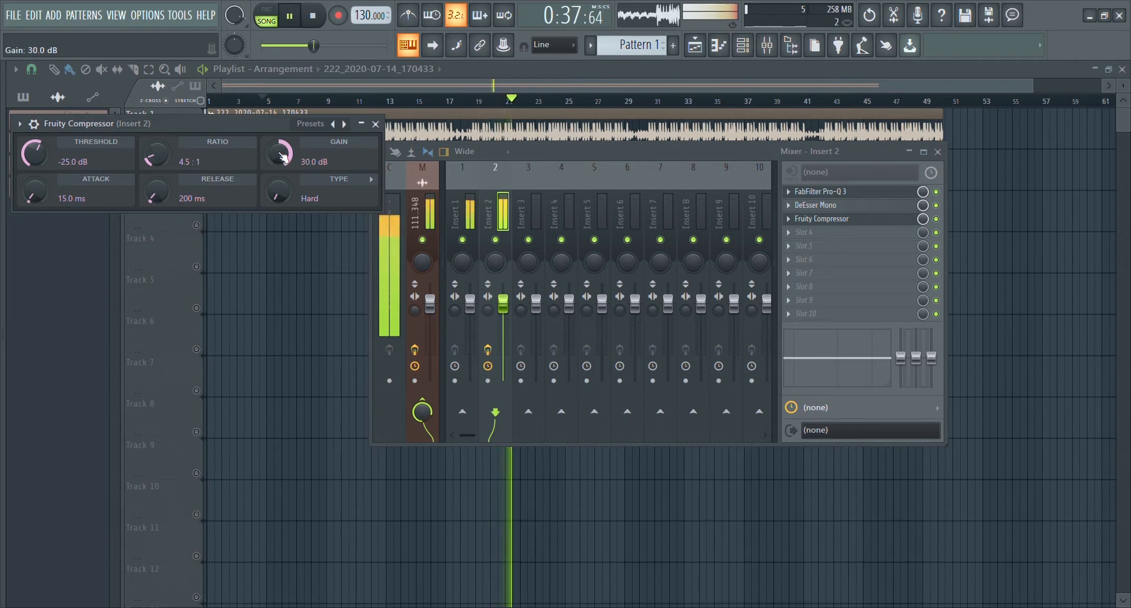
key(space)
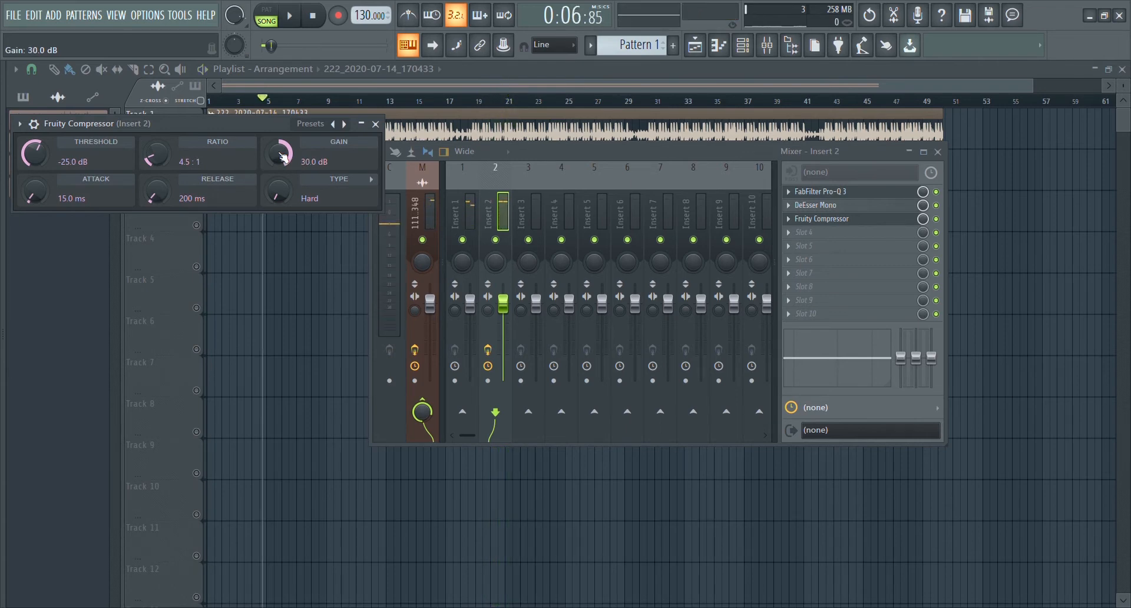
key(space)
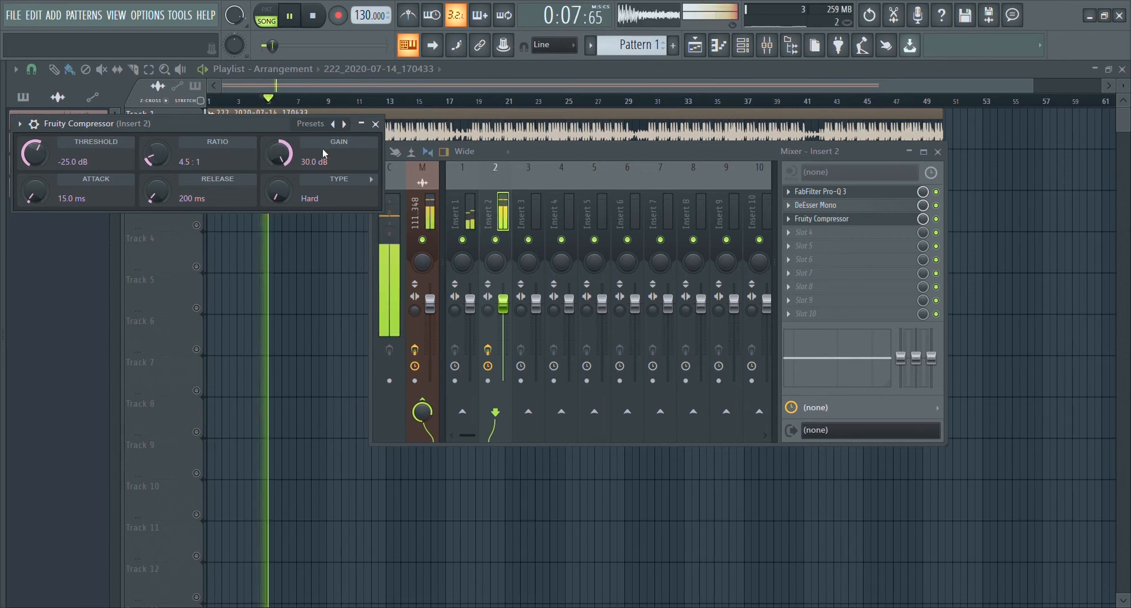
key(space)
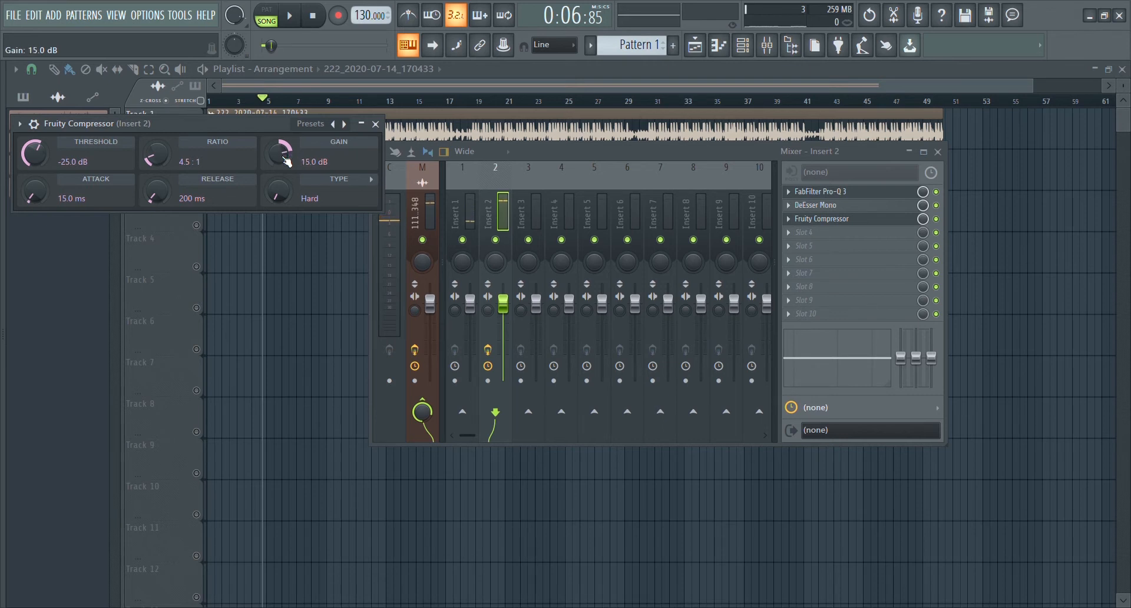
Step: Fine-tune the compressor's gain to 13.0 dB while replaying the mix, and close the compressor
key(space)
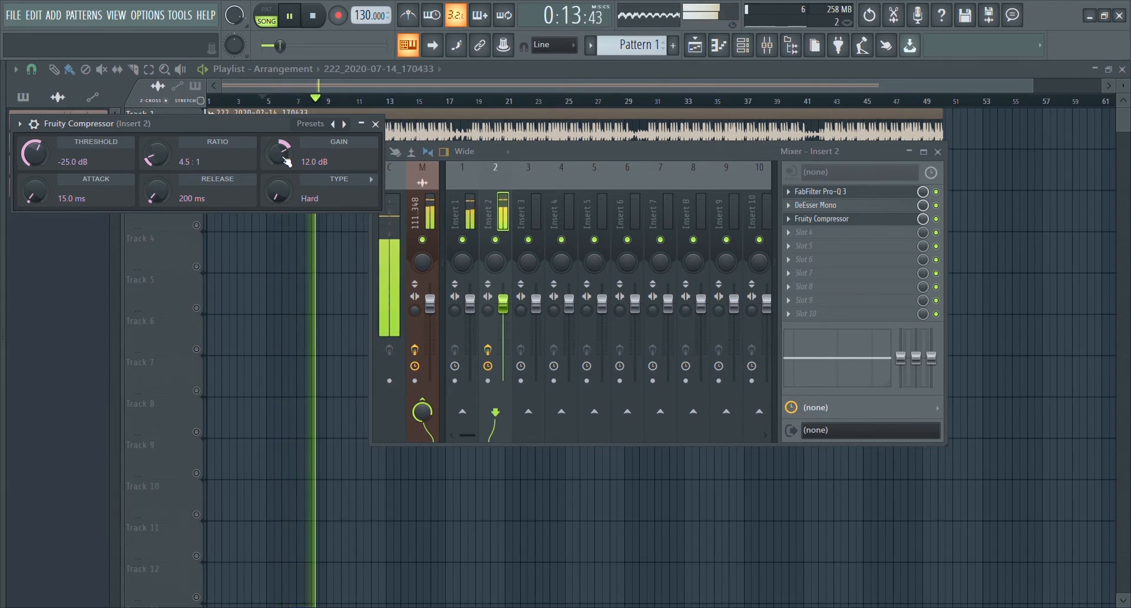
key(space)
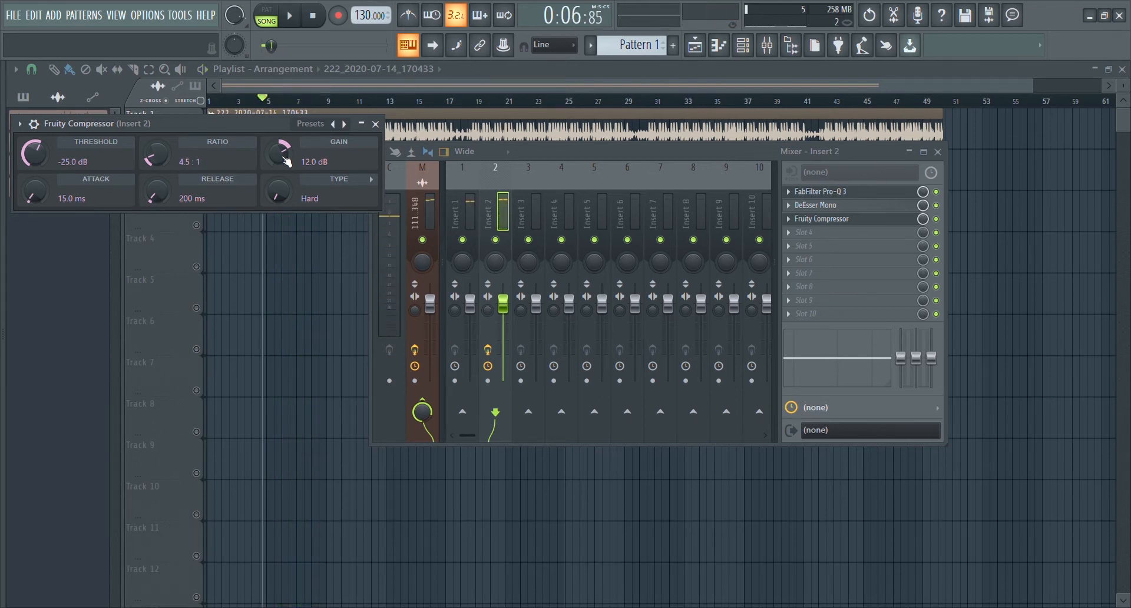
key(space)
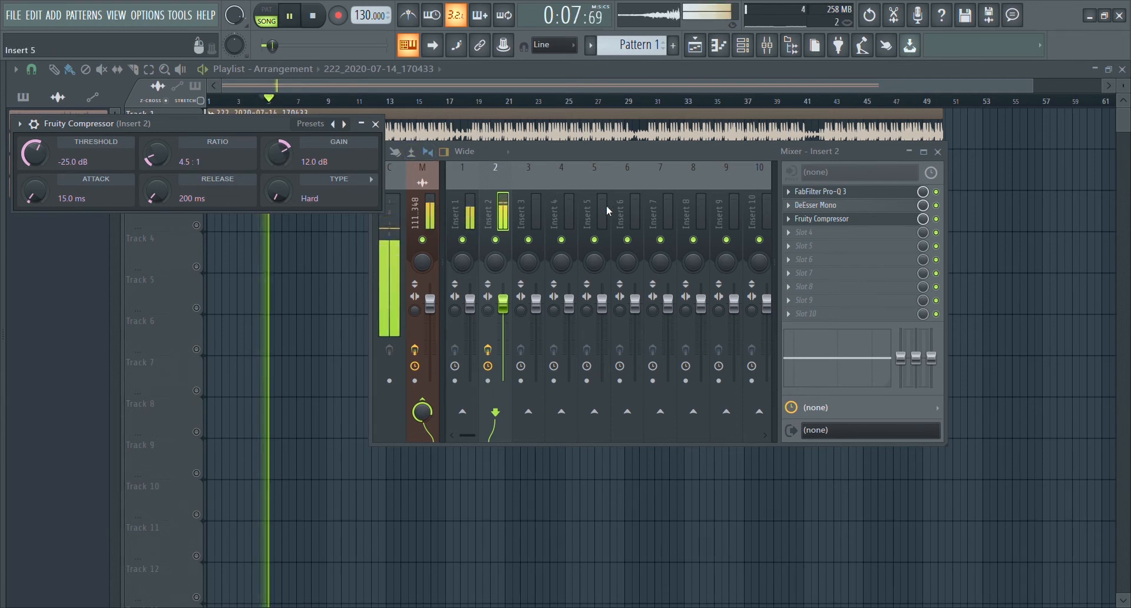
scroll(288, 167, up, 1)
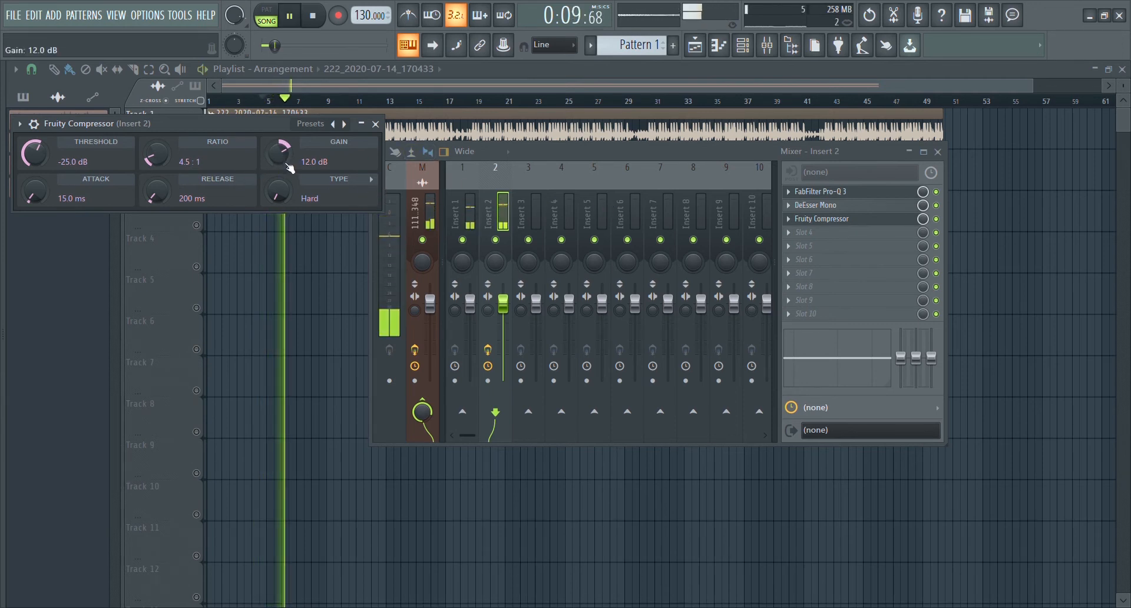
scroll(289, 167, up, 1)
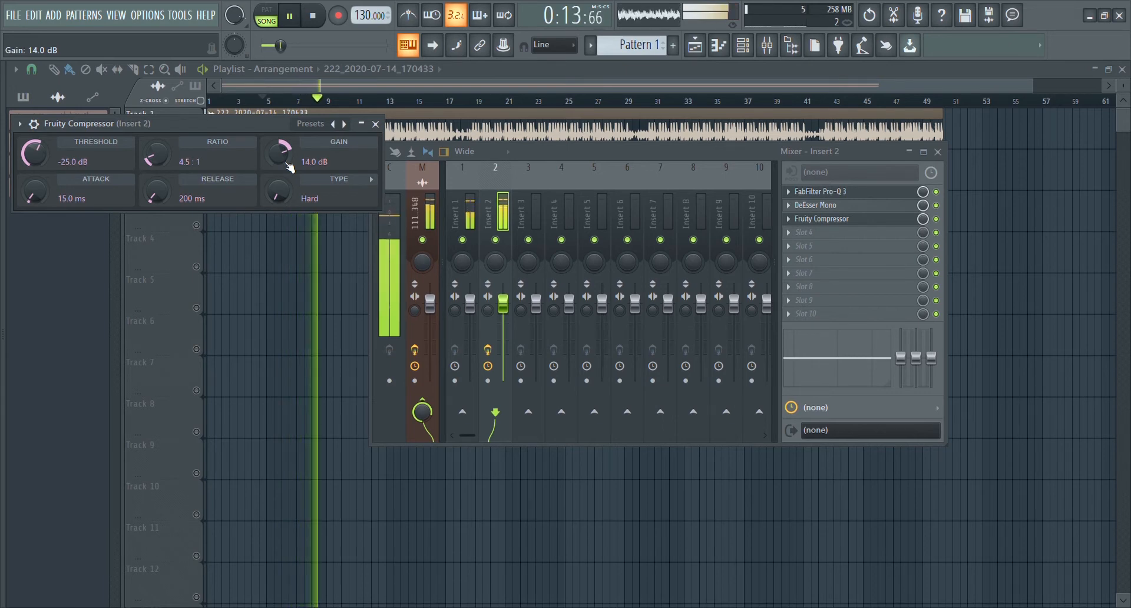
scroll(290, 168, down, 2)
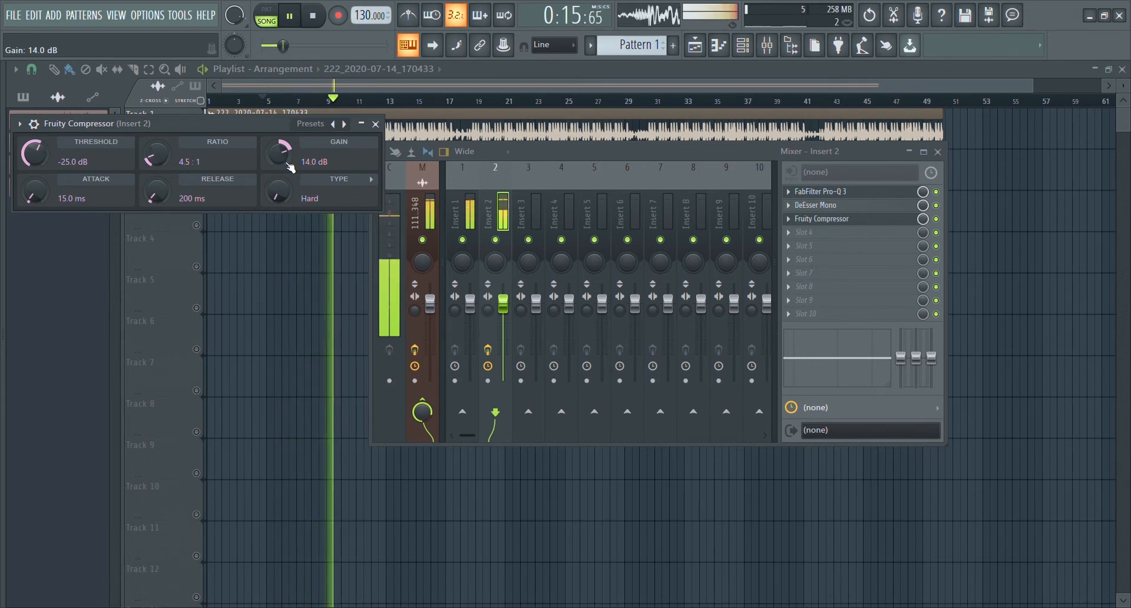
scroll(291, 168, up, 1)
key(space)
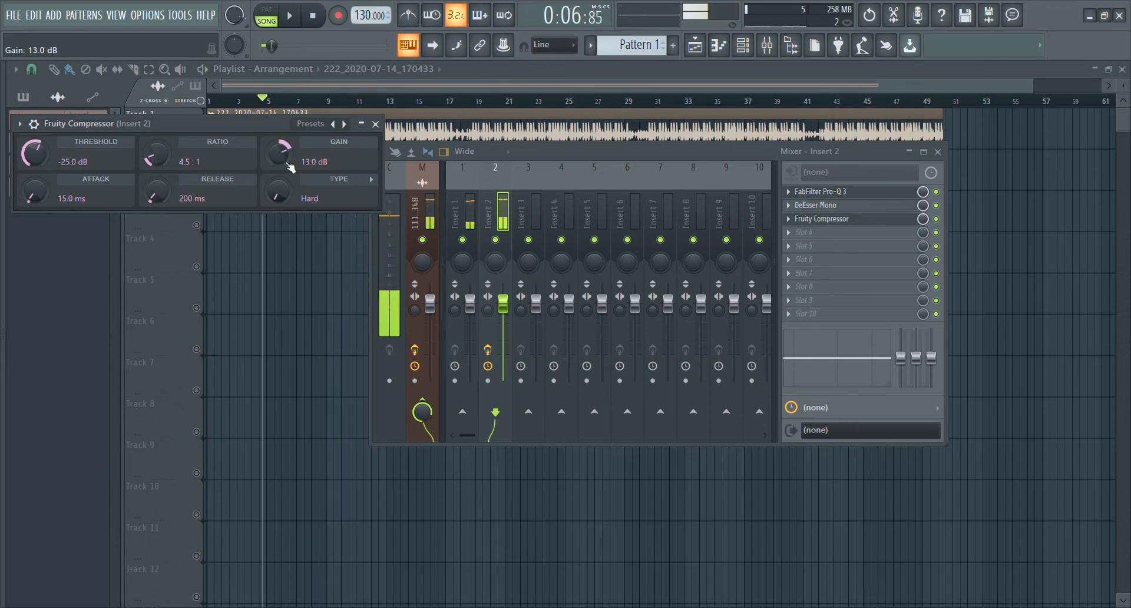
click(361, 124)
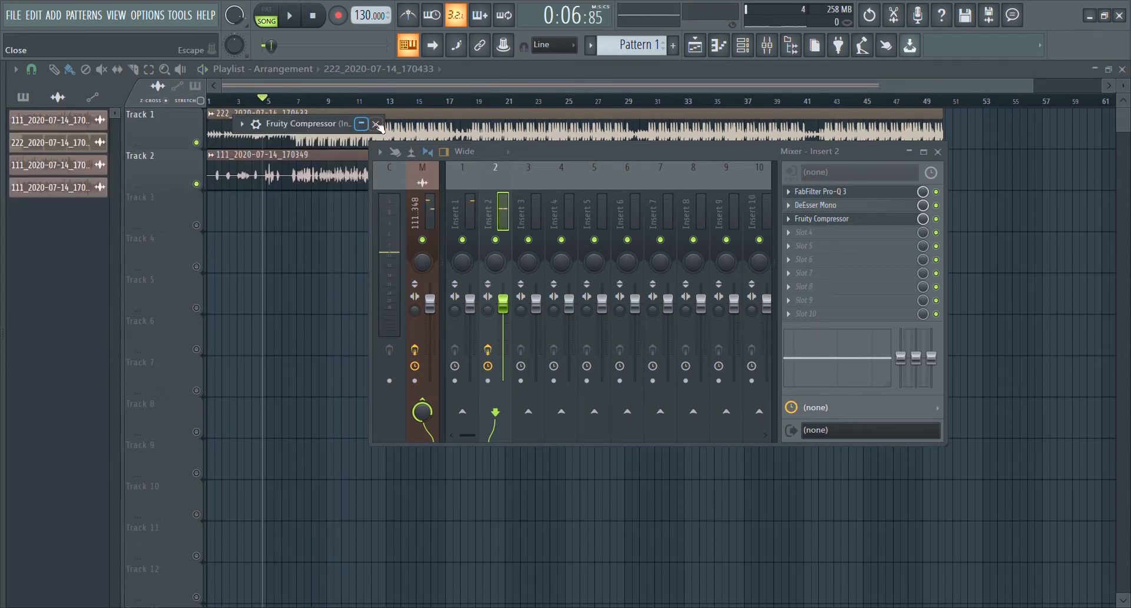
click(376, 124)
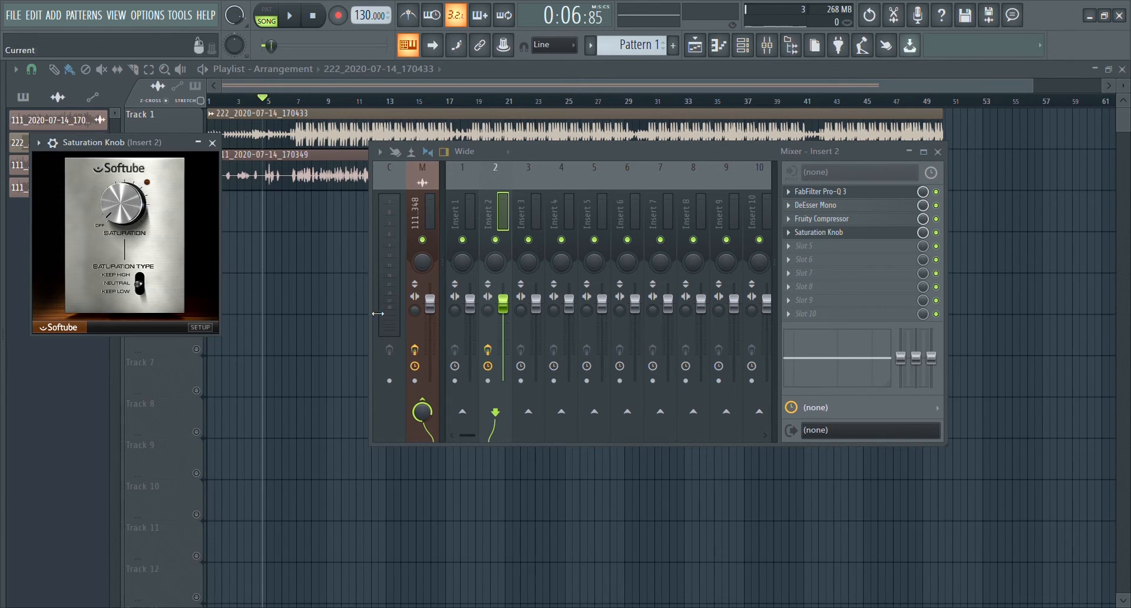
Step: Try Saturation Knob amounts up to 7.6 on the vocal during playback, and return the saturation to OFF
key(space)
drag(133, 195, 142, 245)
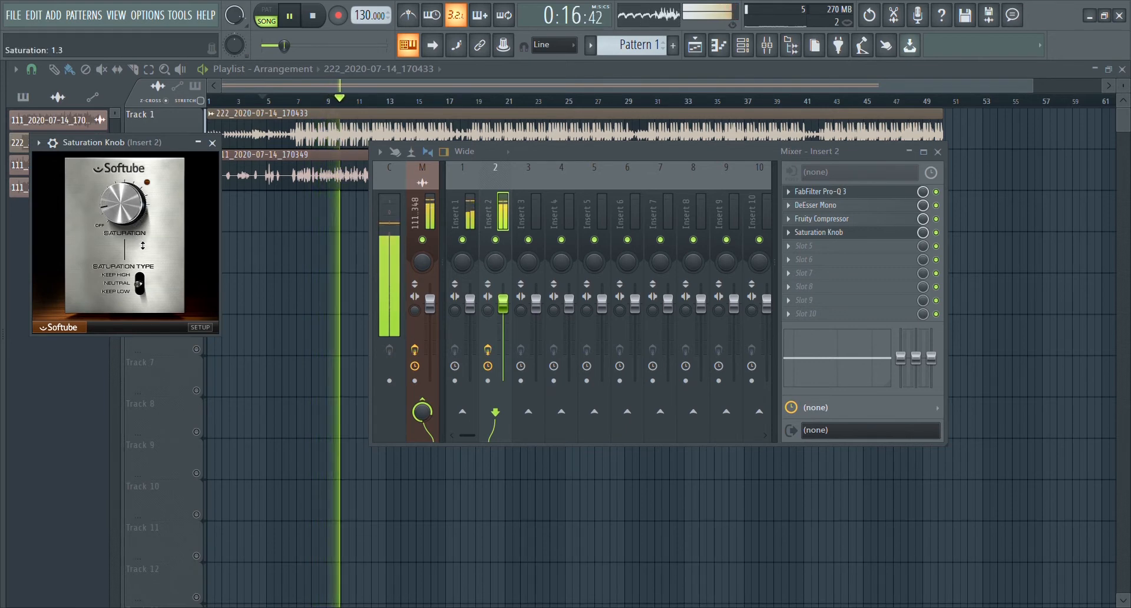
scroll(128, 220, down, 4)
scroll(129, 220, up, 1)
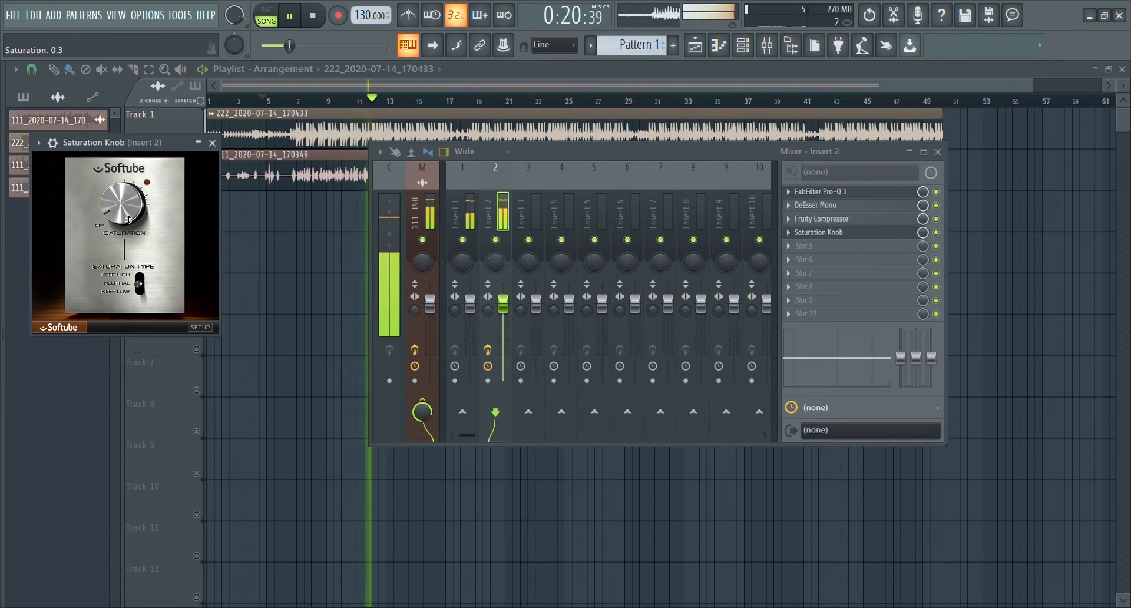
scroll(128, 220, down, 1)
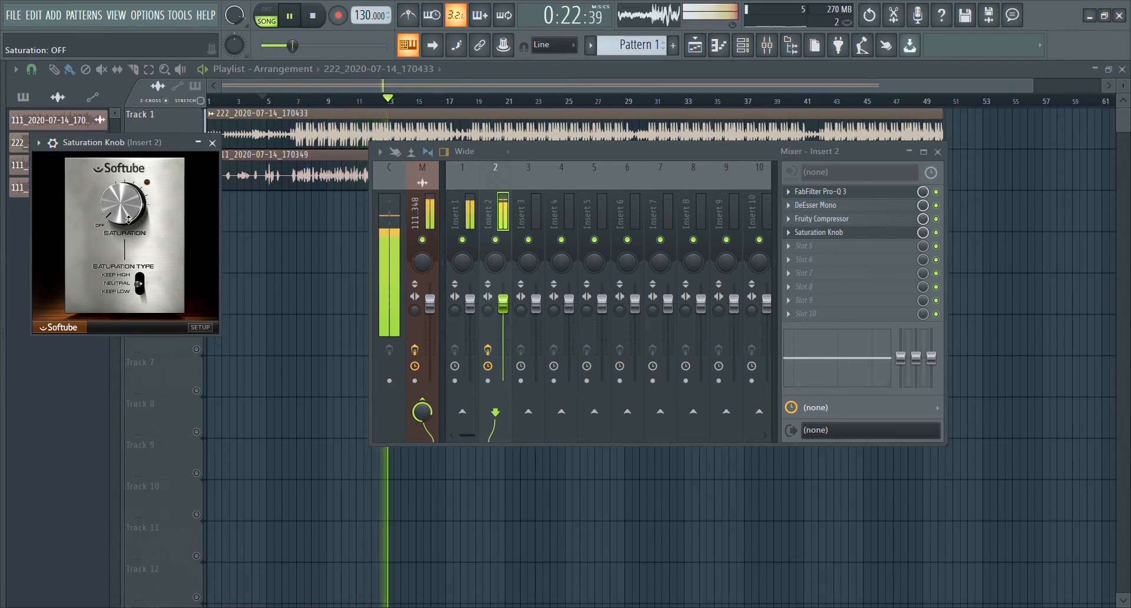
scroll(128, 219, up, 10)
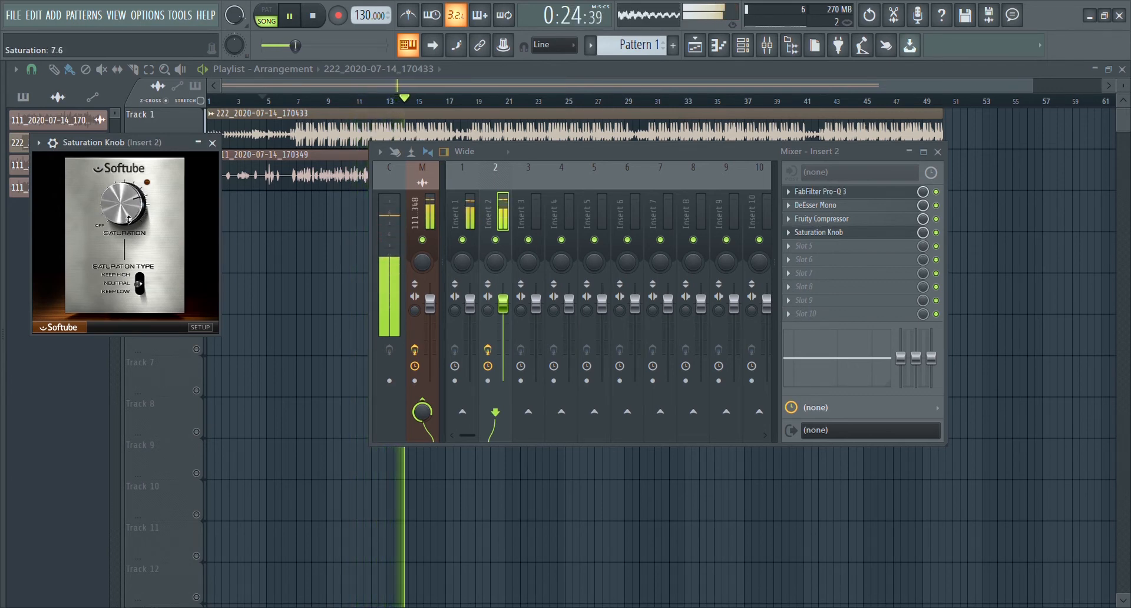
scroll(129, 220, down, 9)
scroll(128, 220, down, 1)
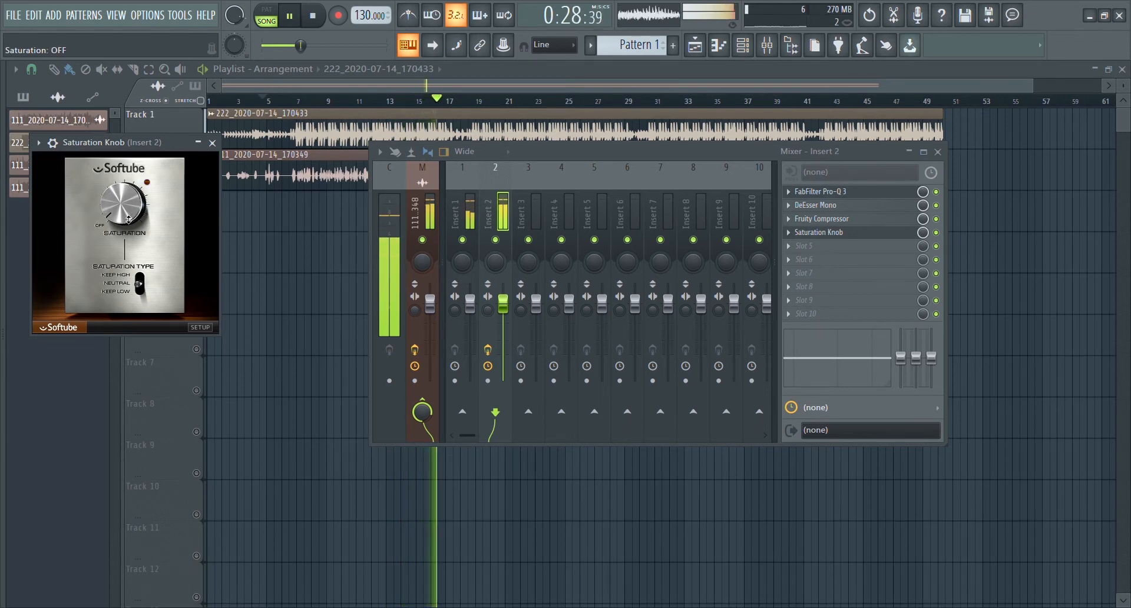
Step: Try Saturation Knob amounts between 10.0 and 0.2 while replaying the vocal, and return the saturation to OFF
click(289, 16)
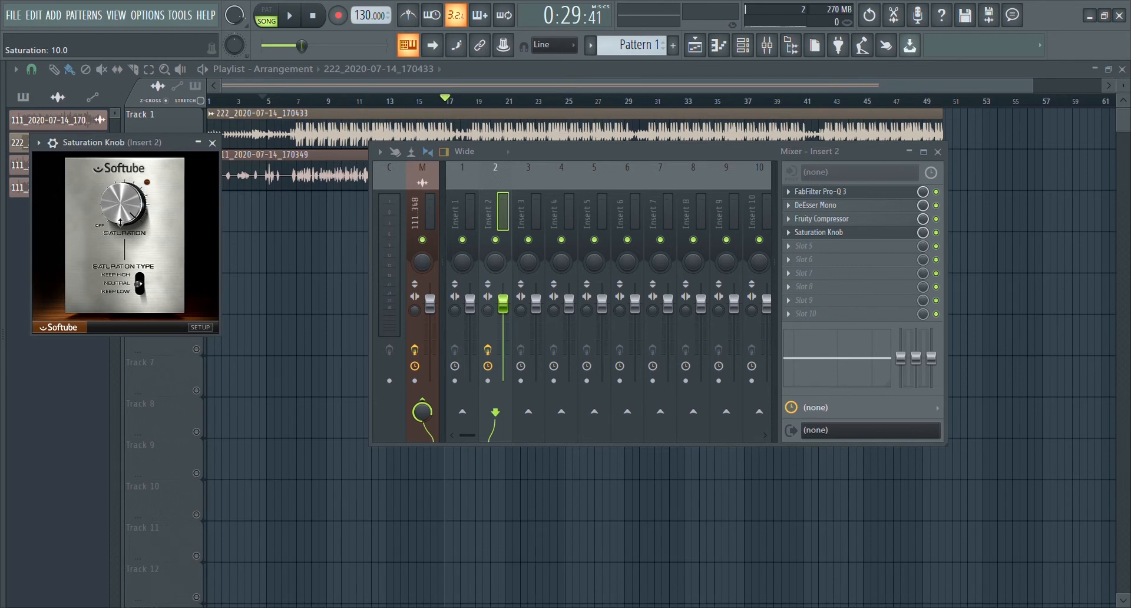
key(space)
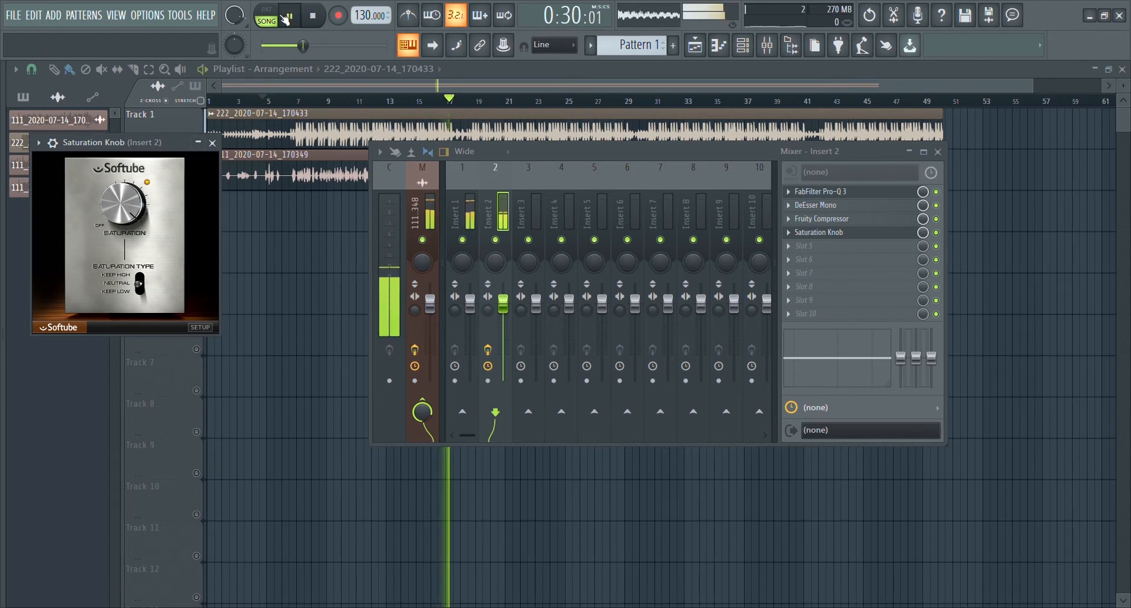
key(space)
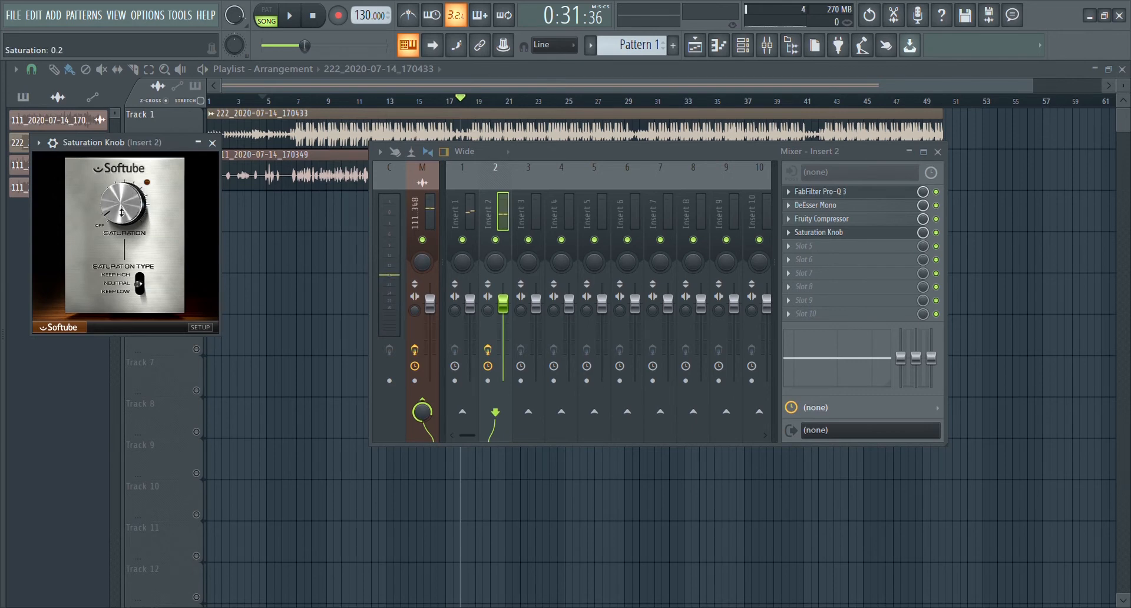
click(298, 13)
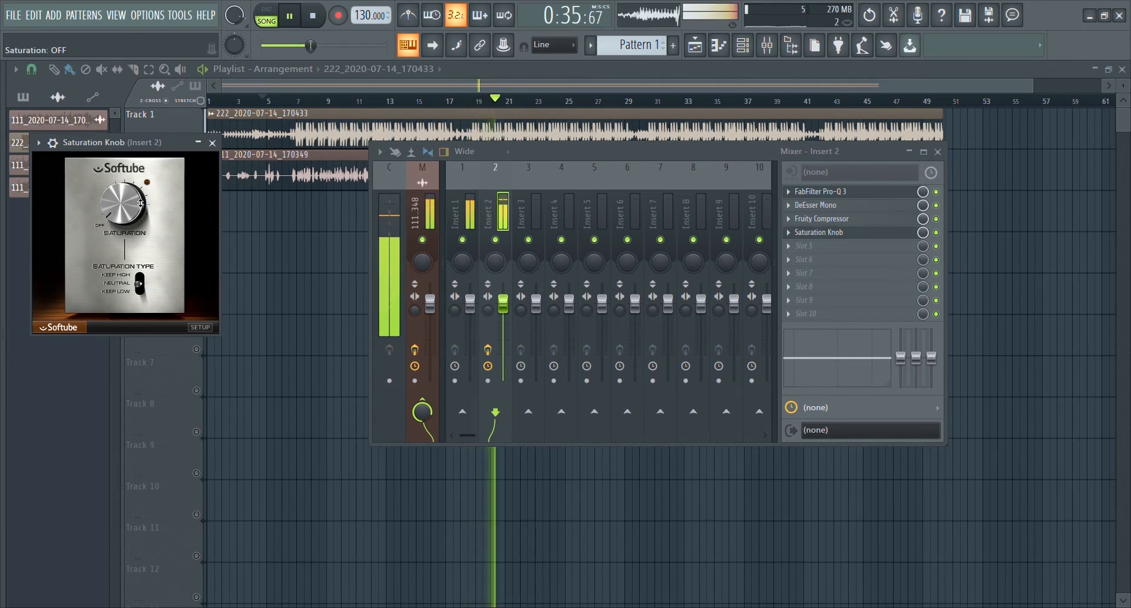
click(291, 18)
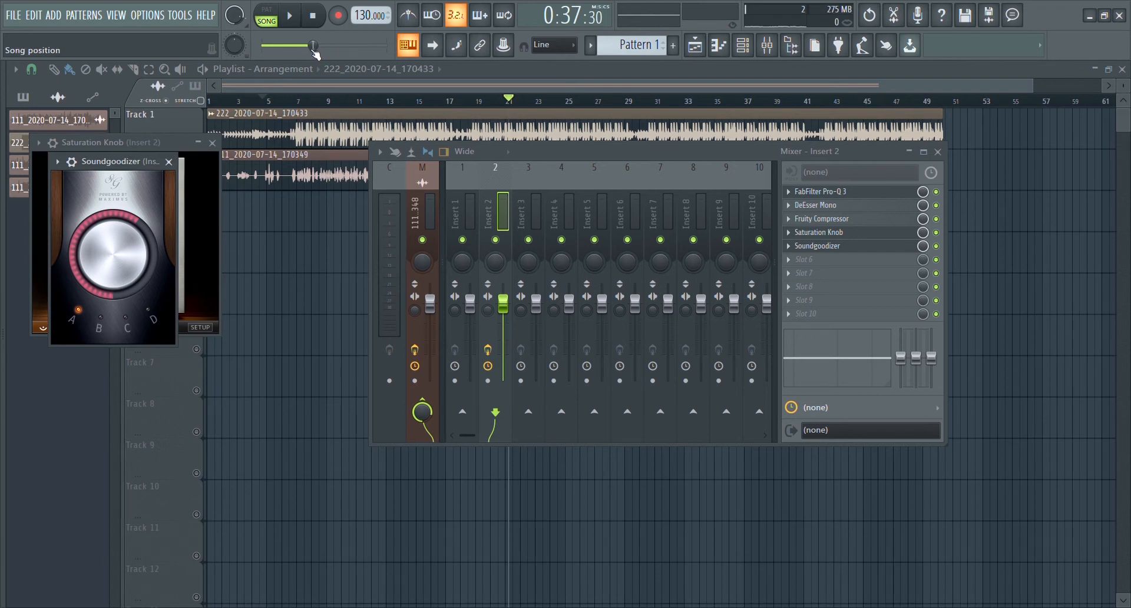
Step: Add Soundgoodizer to Insert 2 and compare its modes B, C and A while playing the mix from about 0:11
drag(316, 54, 280, 52)
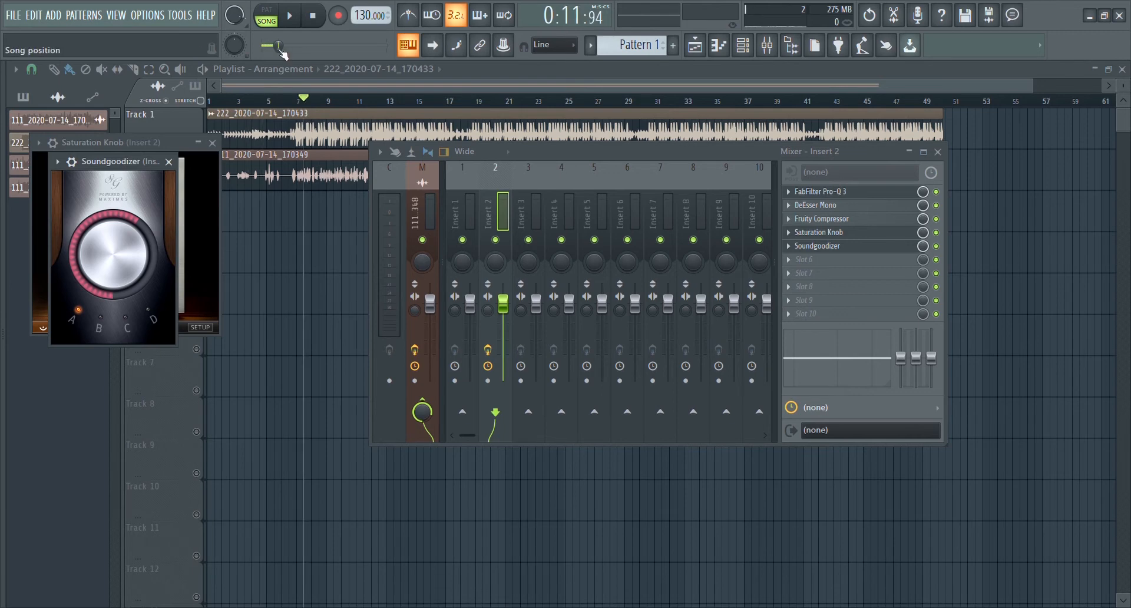
key(space)
click(126, 316)
click(101, 317)
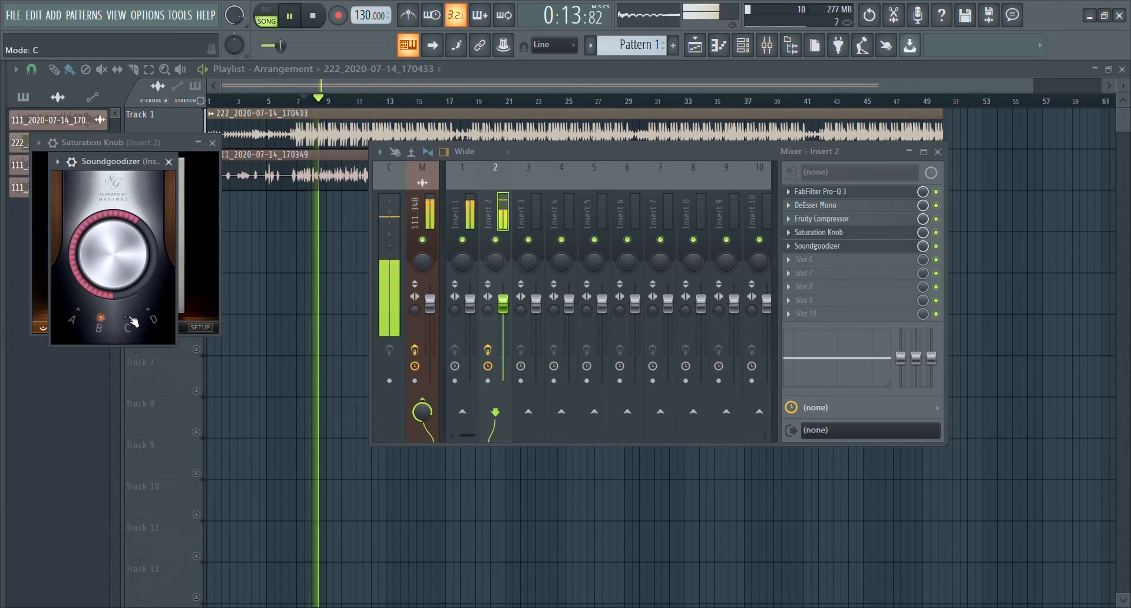
click(127, 318)
click(79, 314)
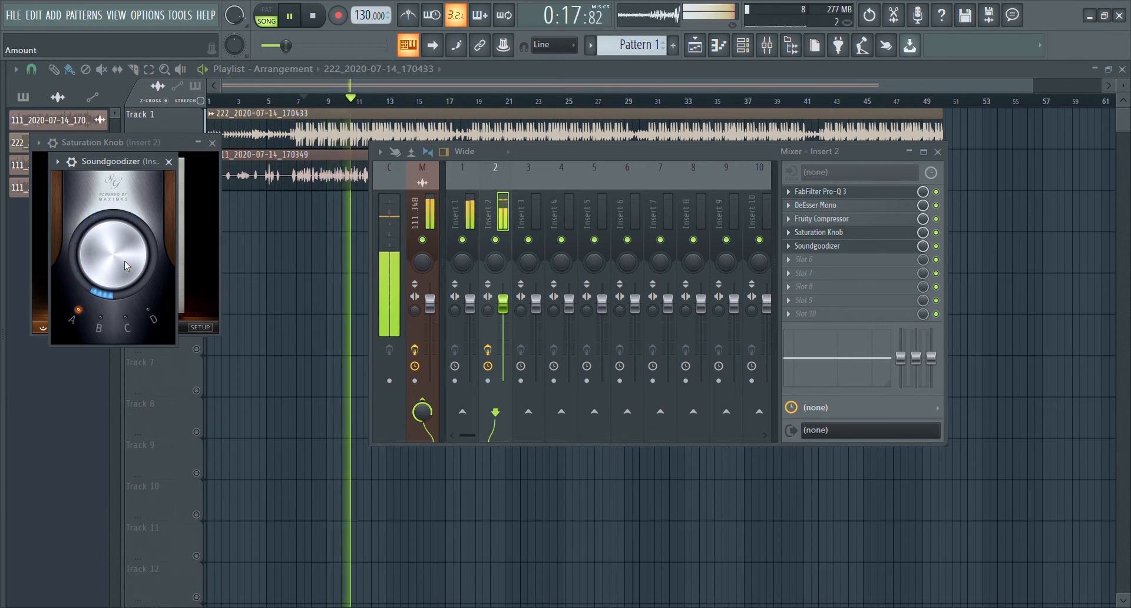
Step: Compare Soundgoodizer modes B, D, A and C on the vocal at low amounts during playback, ending on mode D
click(101, 317)
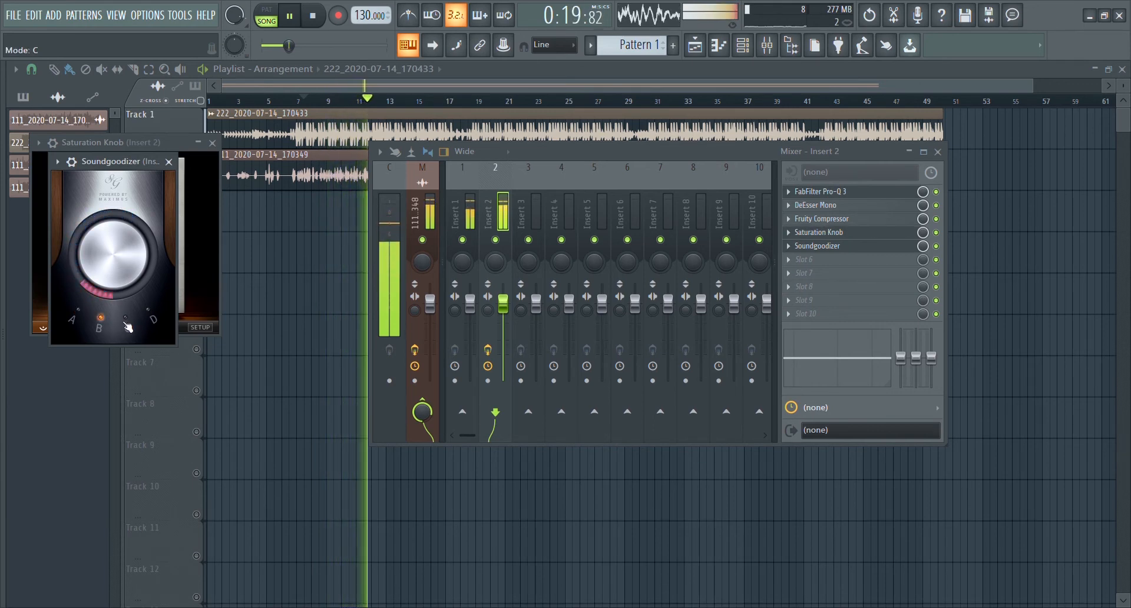
click(153, 318)
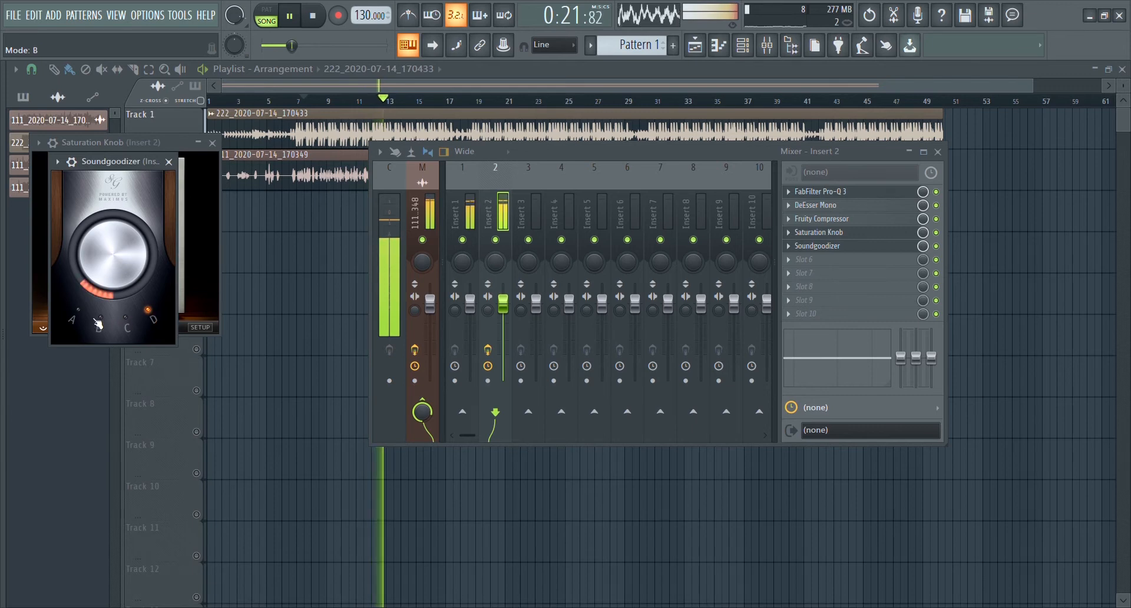
click(78, 311)
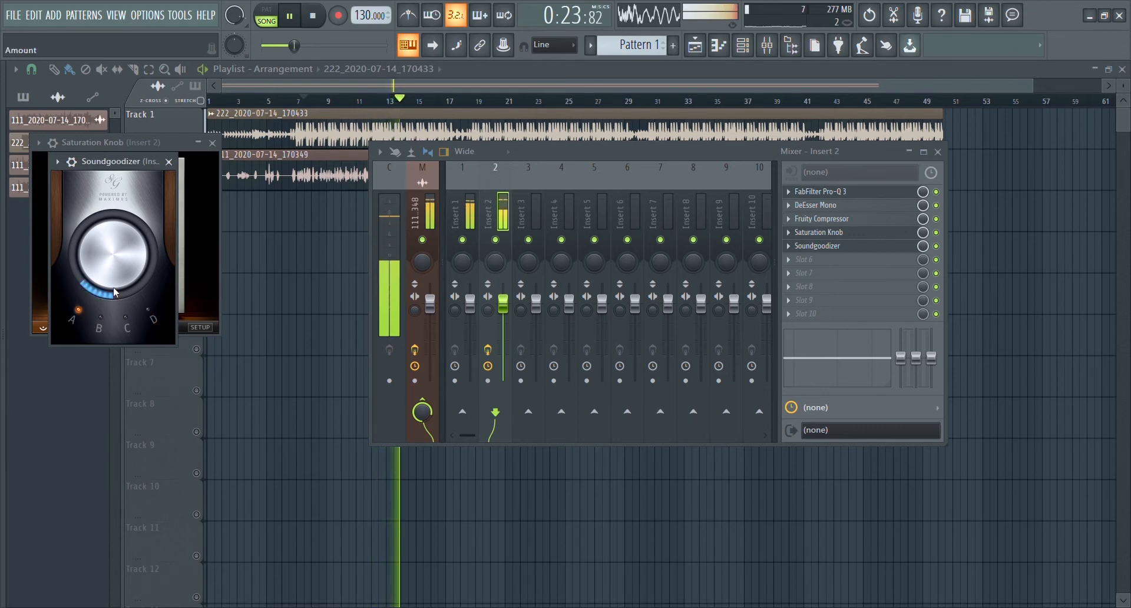
click(100, 316)
click(126, 315)
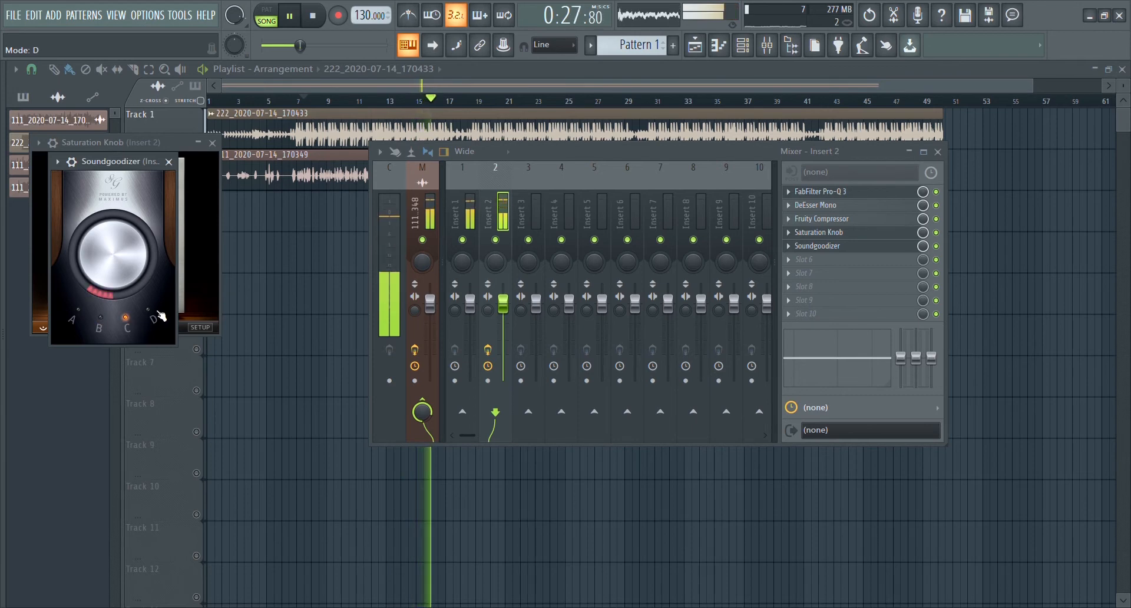
click(159, 314)
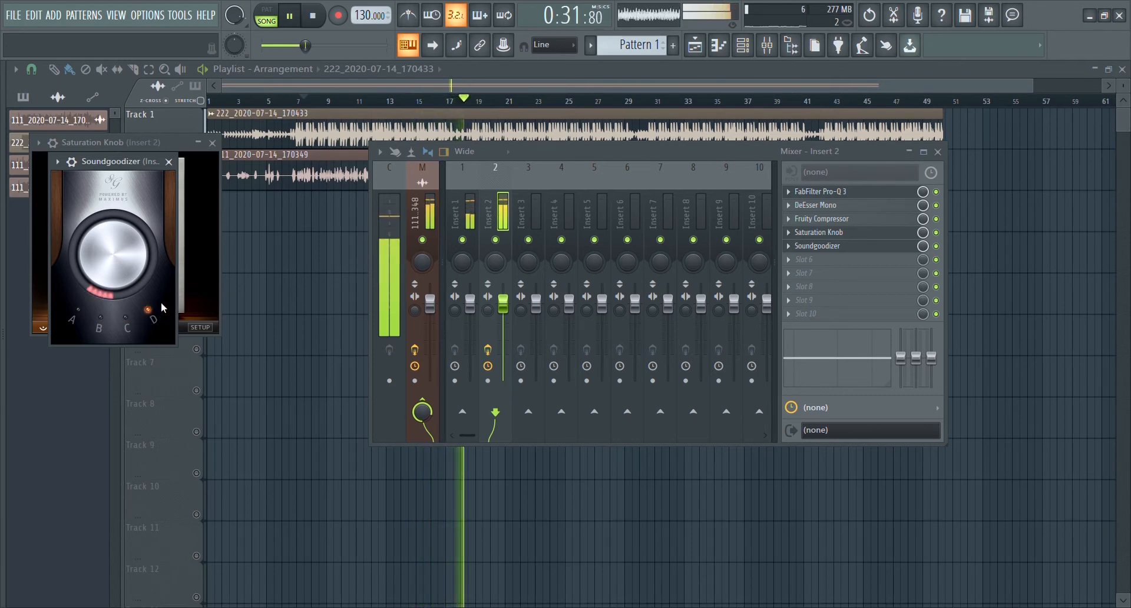
Step: Vary the Soundgoodizer amount in mode D, audition modes C and B, and settle on mode A with a low amount
scroll(81, 251, up, 10)
scroll(81, 250, up, 2)
scroll(82, 251, down, 8)
scroll(82, 250, down, 6)
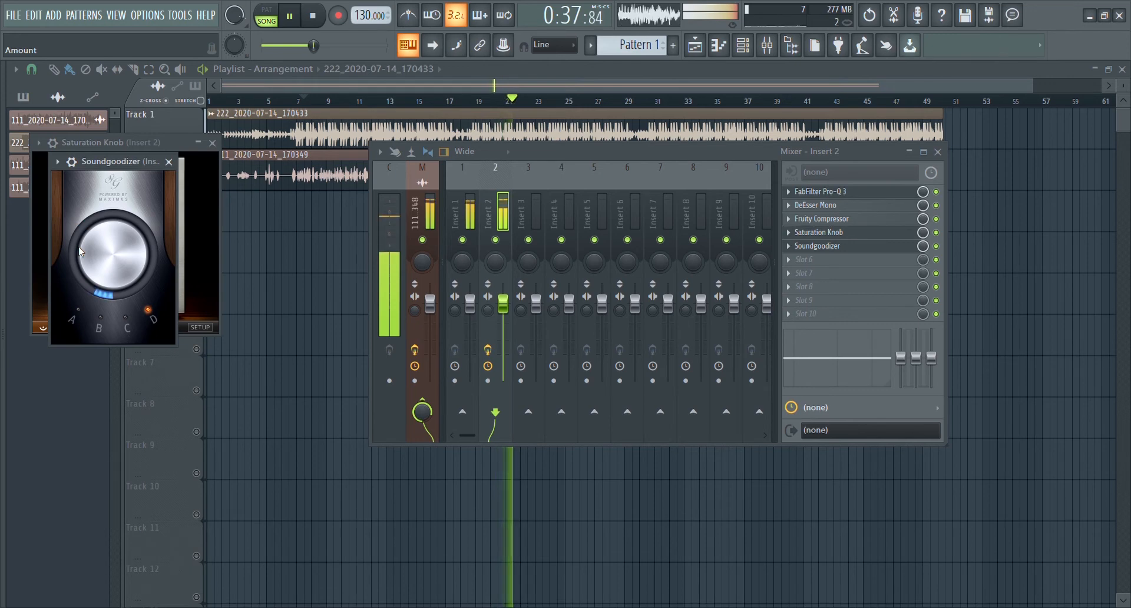
click(127, 317)
click(101, 318)
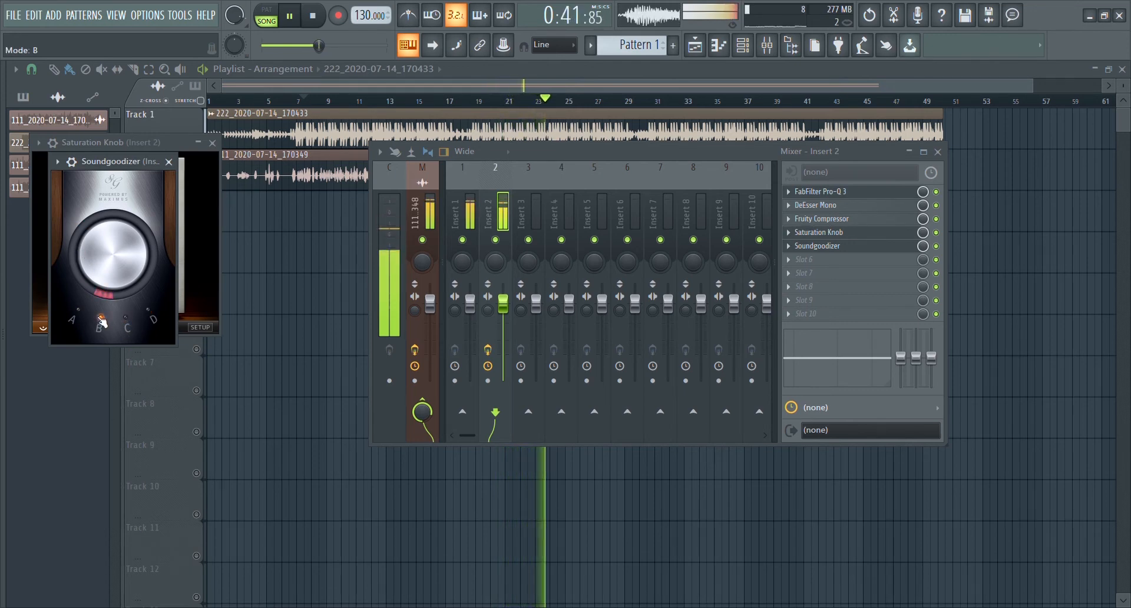
click(79, 314)
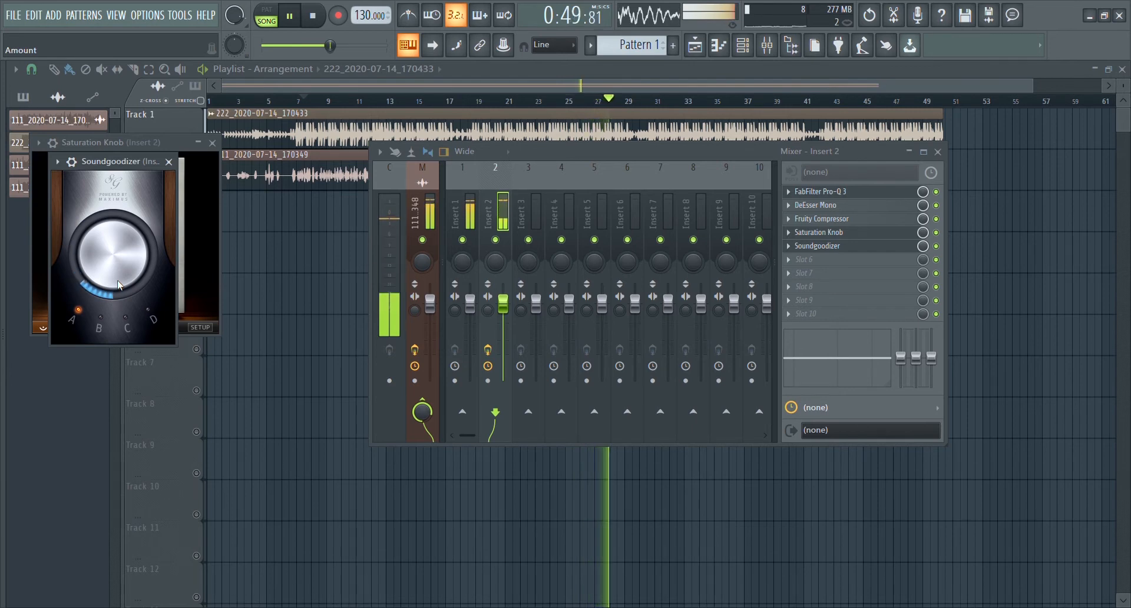
Step: Replay the vocal from about 0:11 with Soundgoodizer in mode A, and close Soundgoodizer and Saturation Knob
key(space)
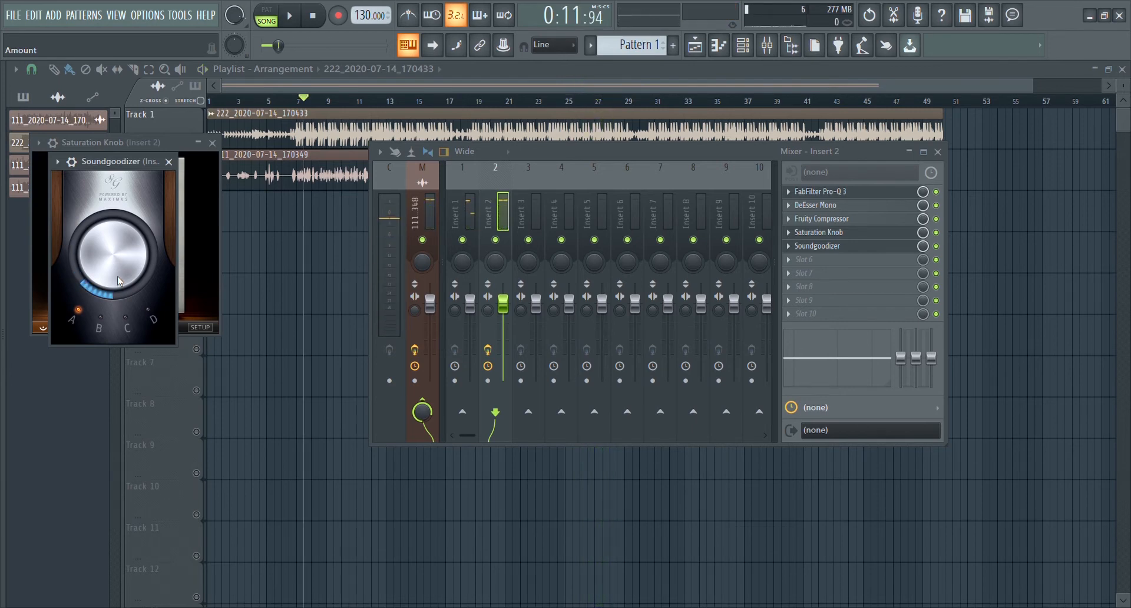
click(110, 322)
key(space)
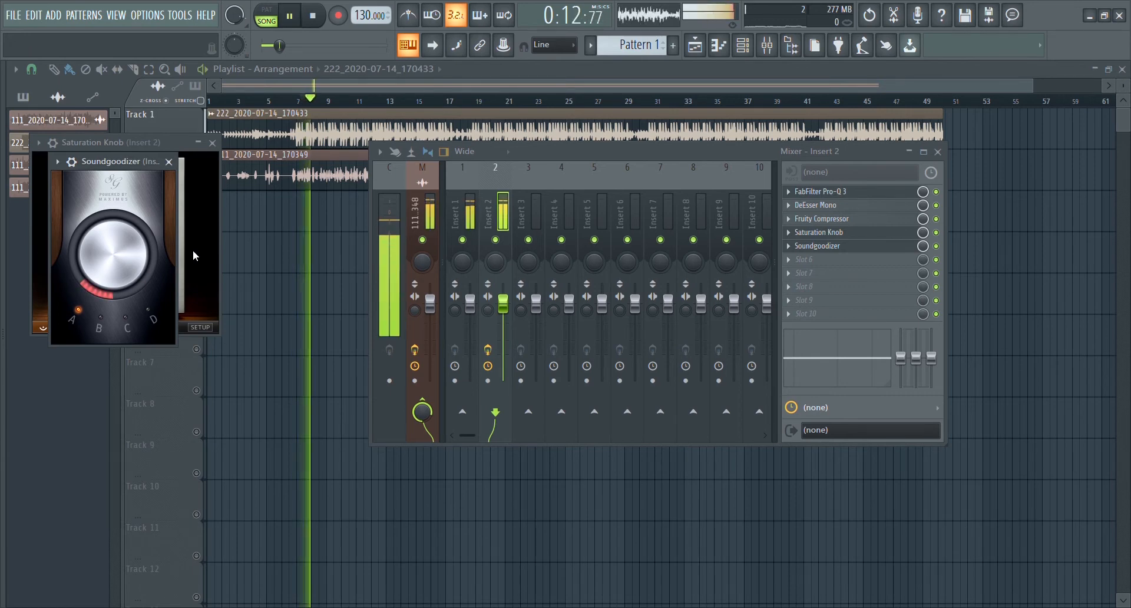
key(space)
click(168, 161)
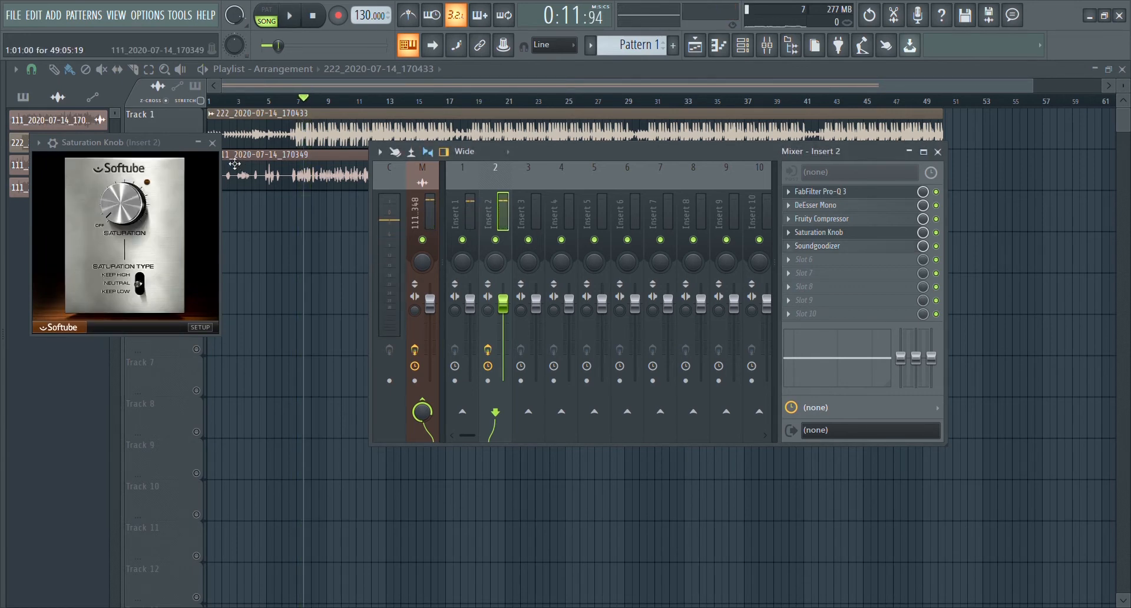
click(213, 142)
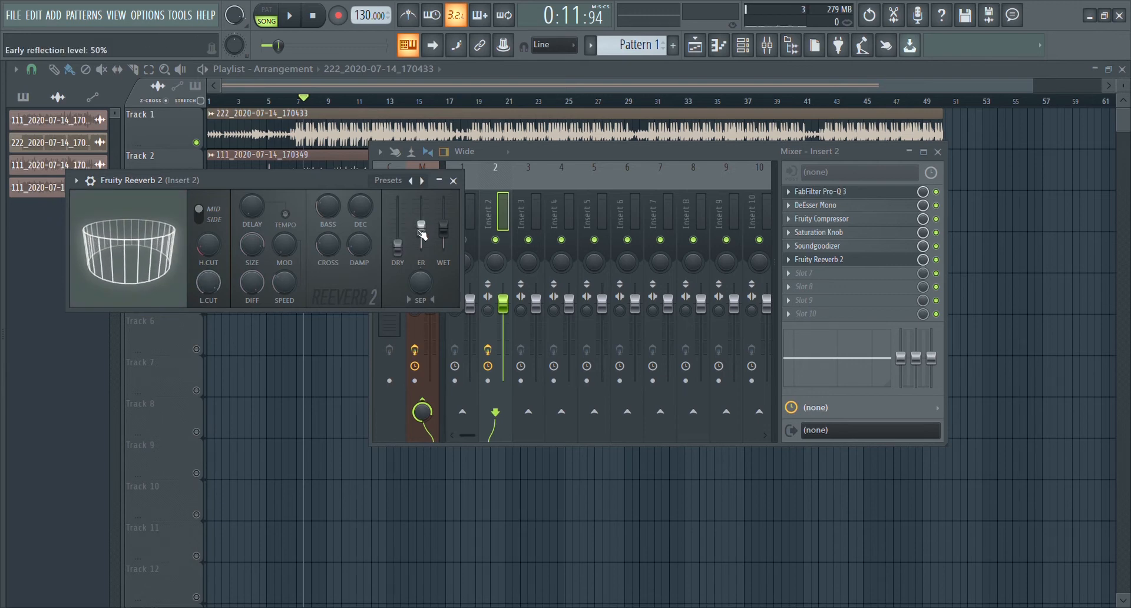
Step: Add Fruity Reeverb 2 to Insert 2 with raised early-reflection and wet levels, and reduce its slot mix to about 6% during playback
key(space)
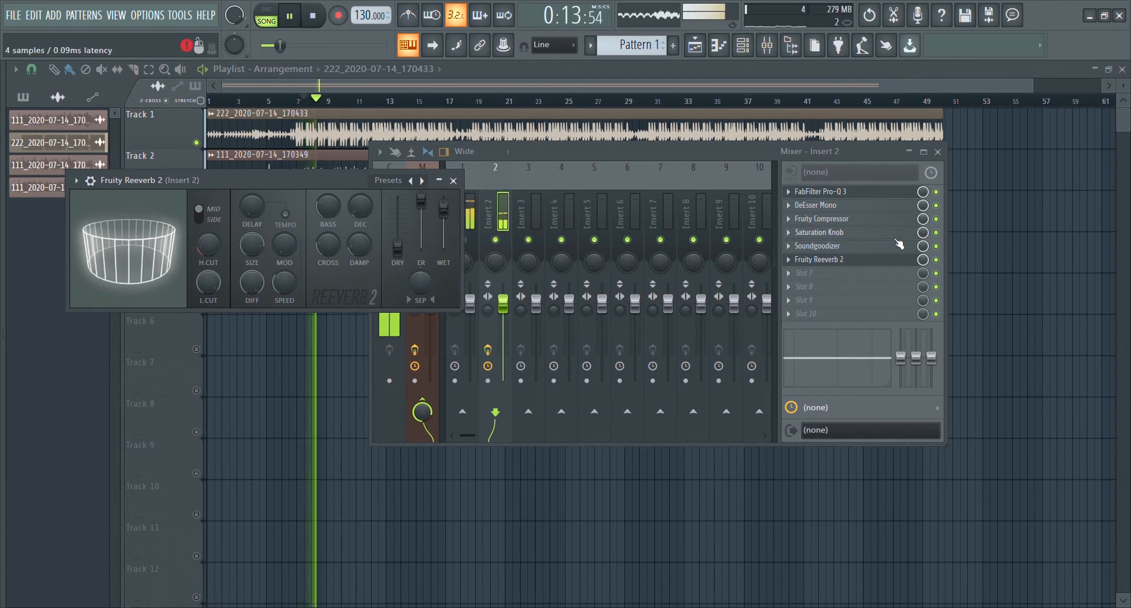
key(space)
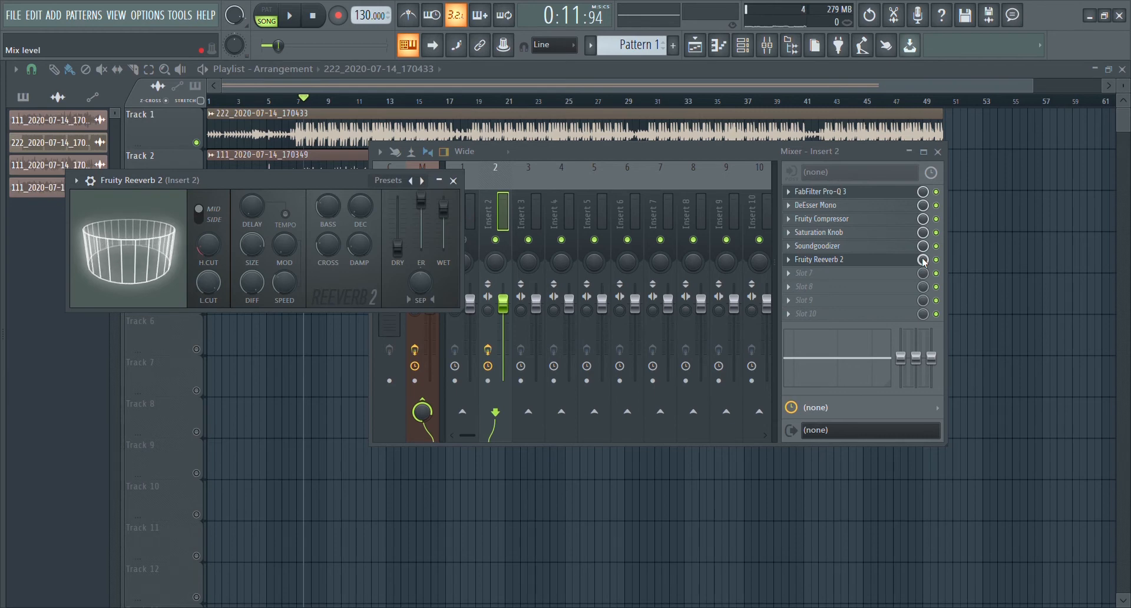
key(space)
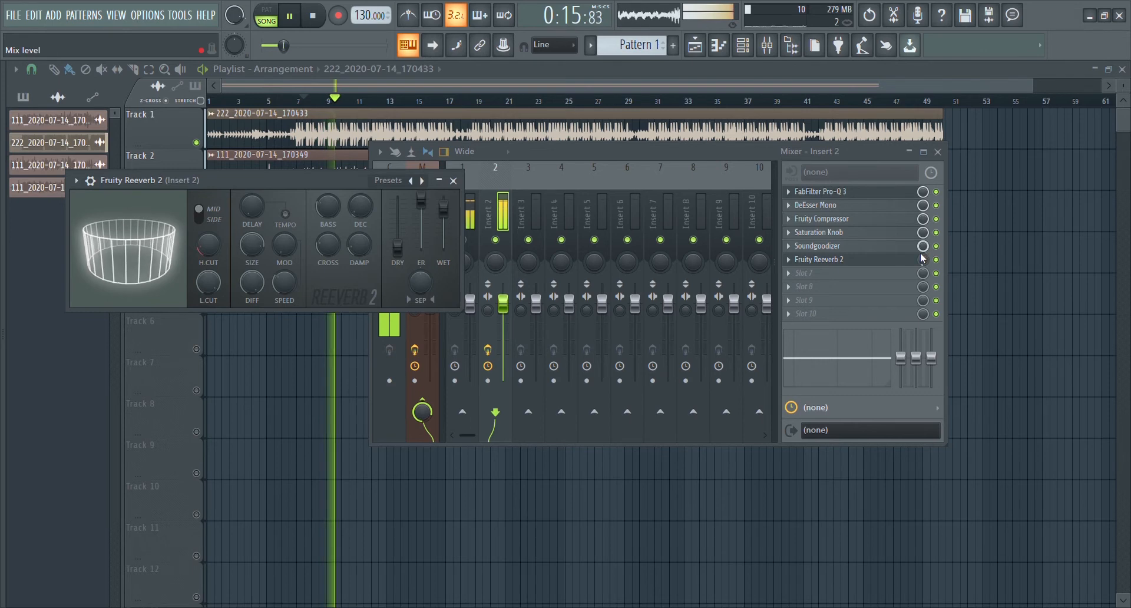
drag(922, 261, 922, 261)
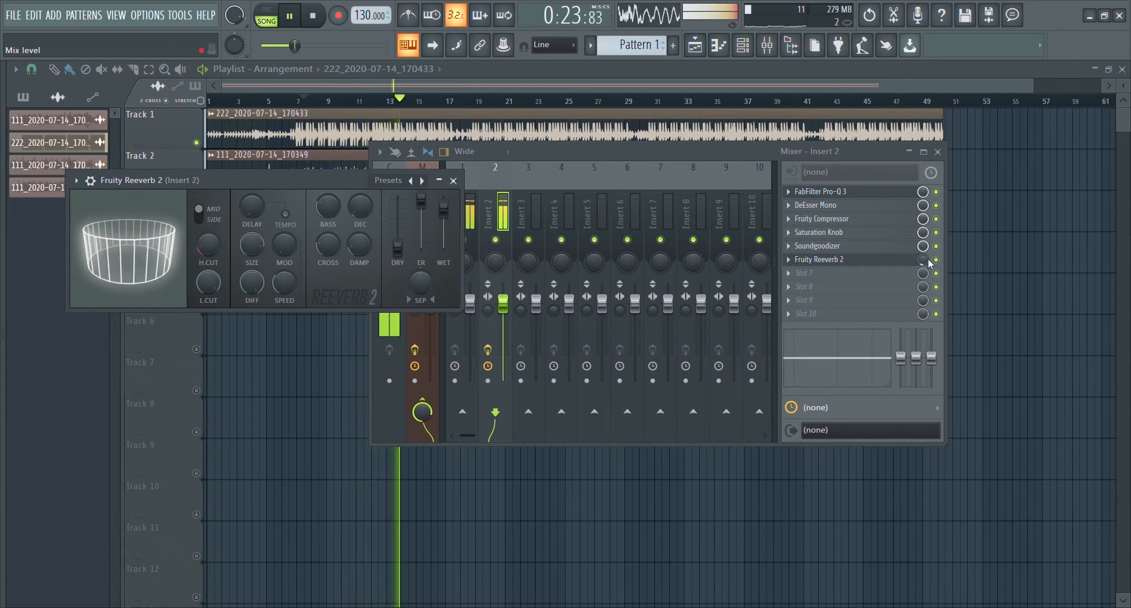
drag(923, 261, 923, 261)
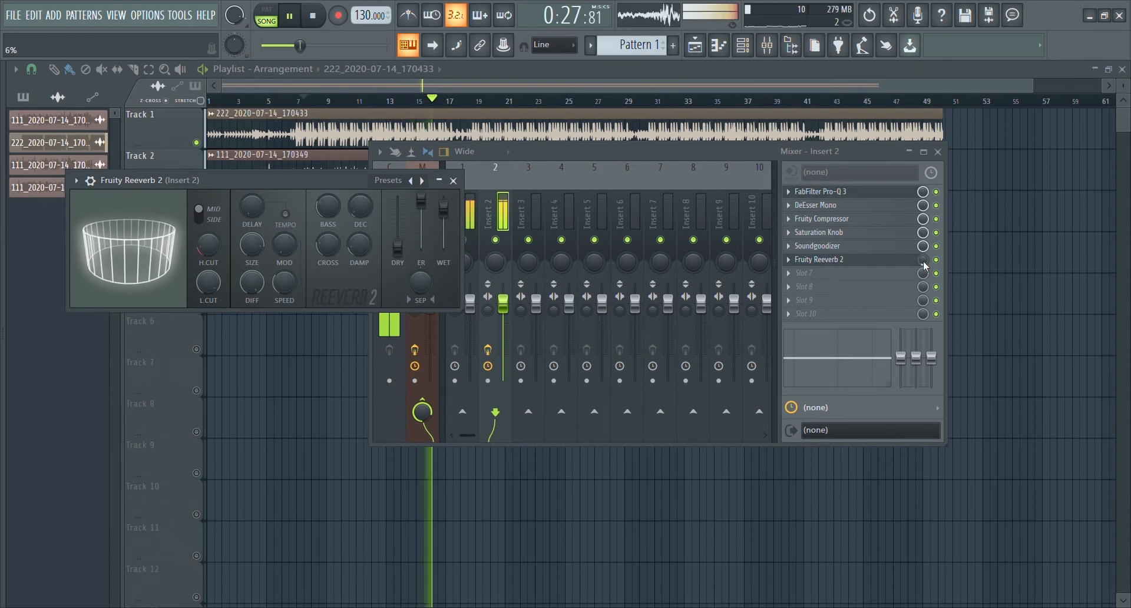
key(space)
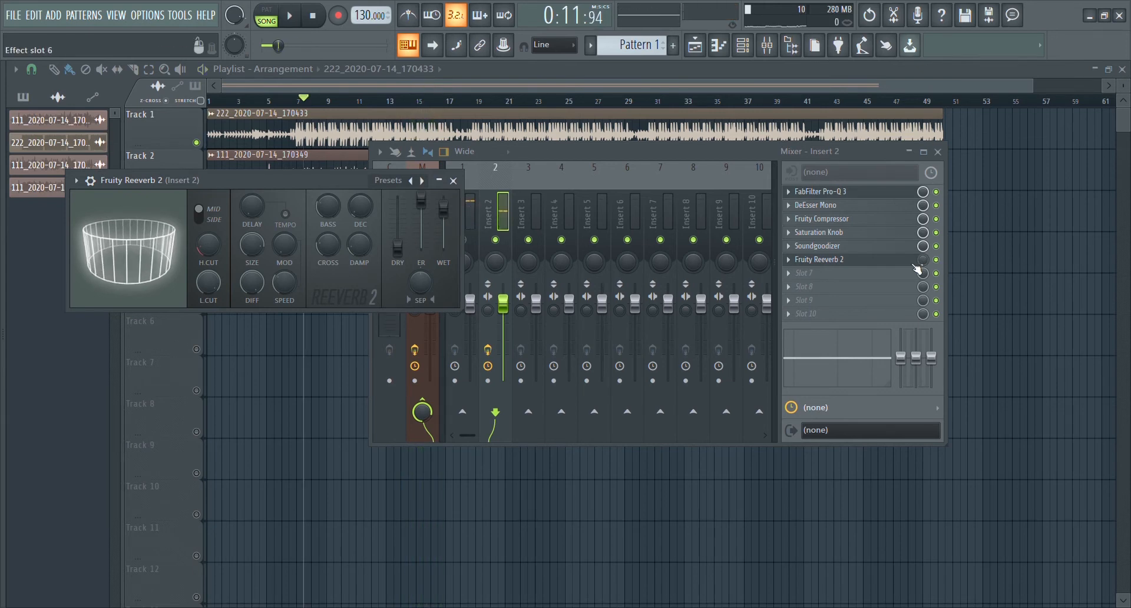
click(453, 181)
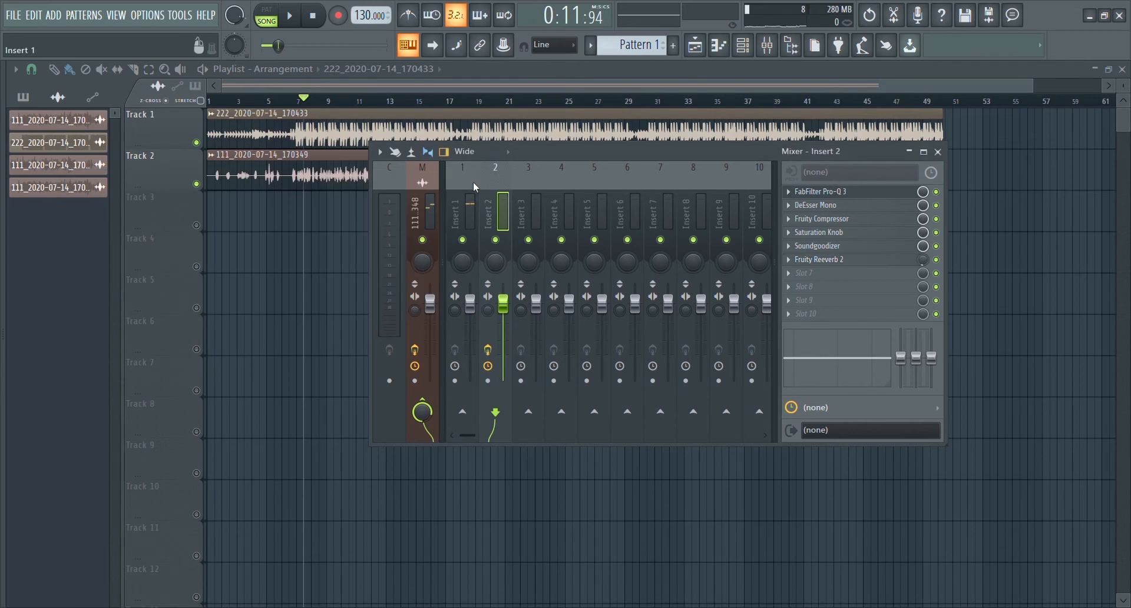
Step: Hide the mixer and briefly replay the mix from about 0:01 in the playlist
key(F9)
key(space)
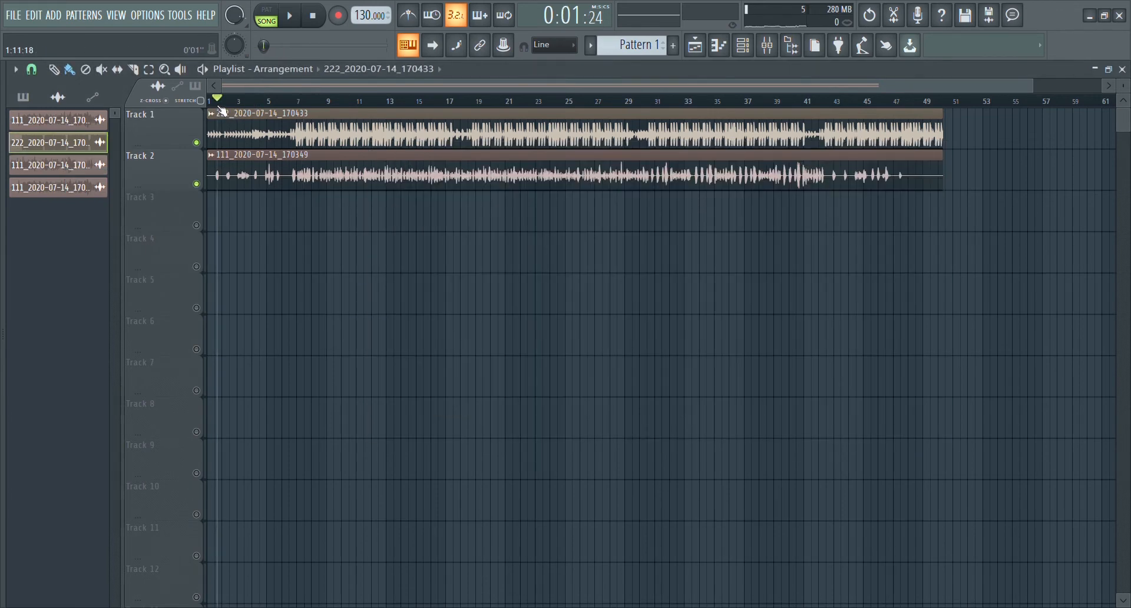
key(space)
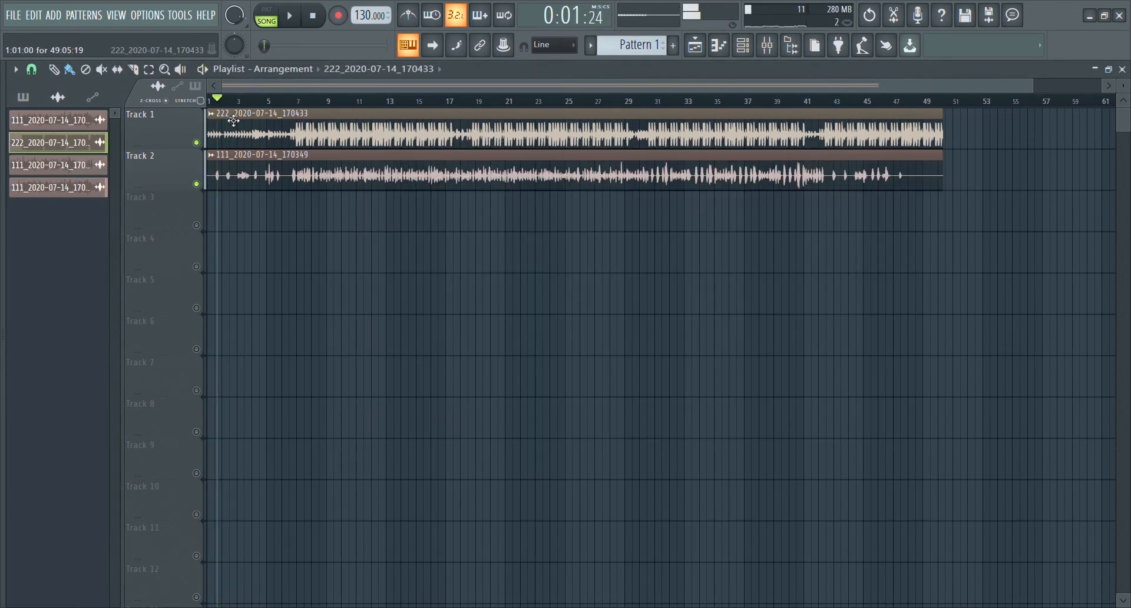
key(space)
key(space)
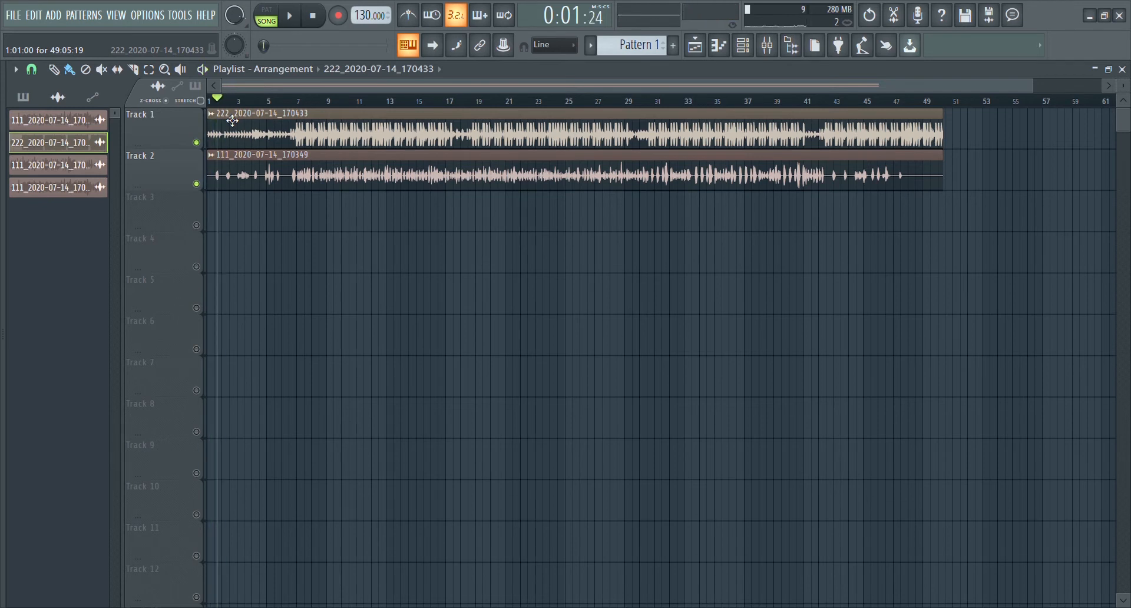
Step: Add Fruity Delay 3 to Insert 2 and audition its presets from Chorus to Stereoized during playback
click(767, 53)
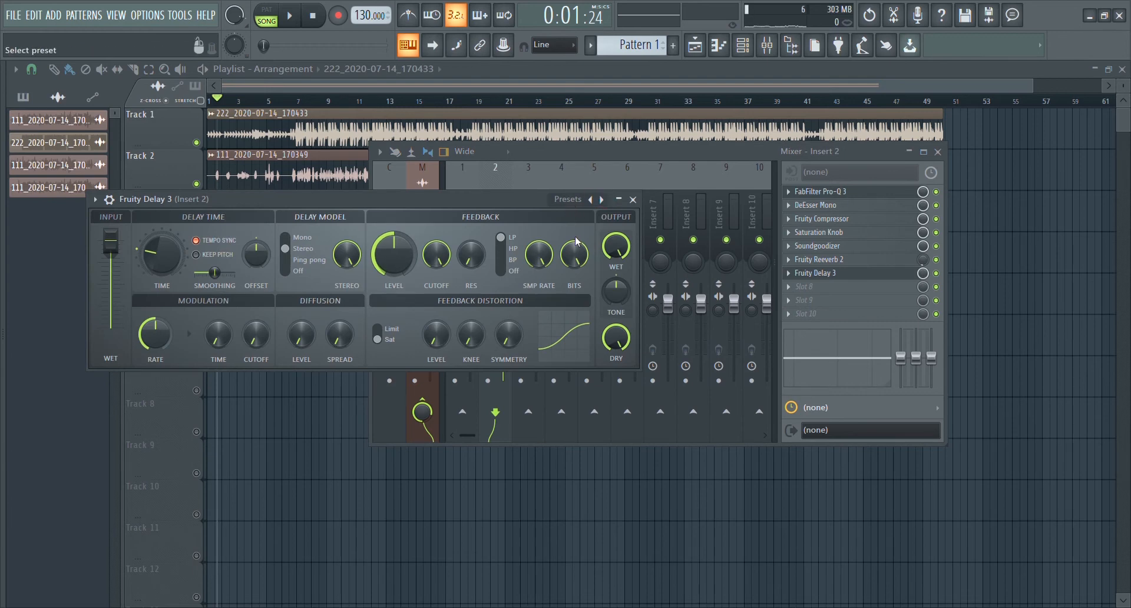
click(602, 199)
key(space)
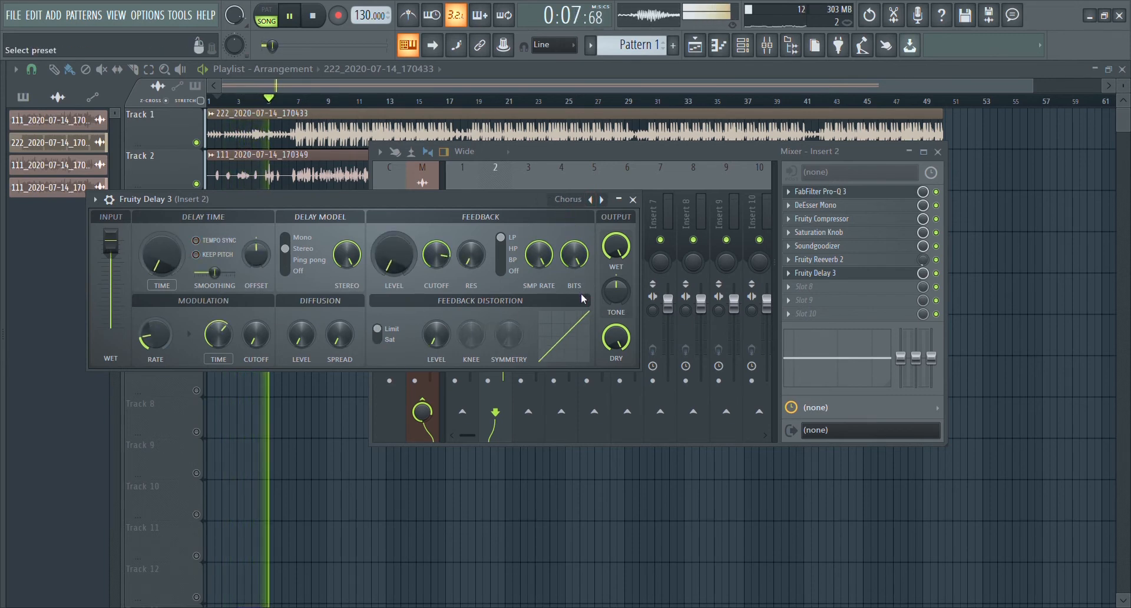
click(582, 317)
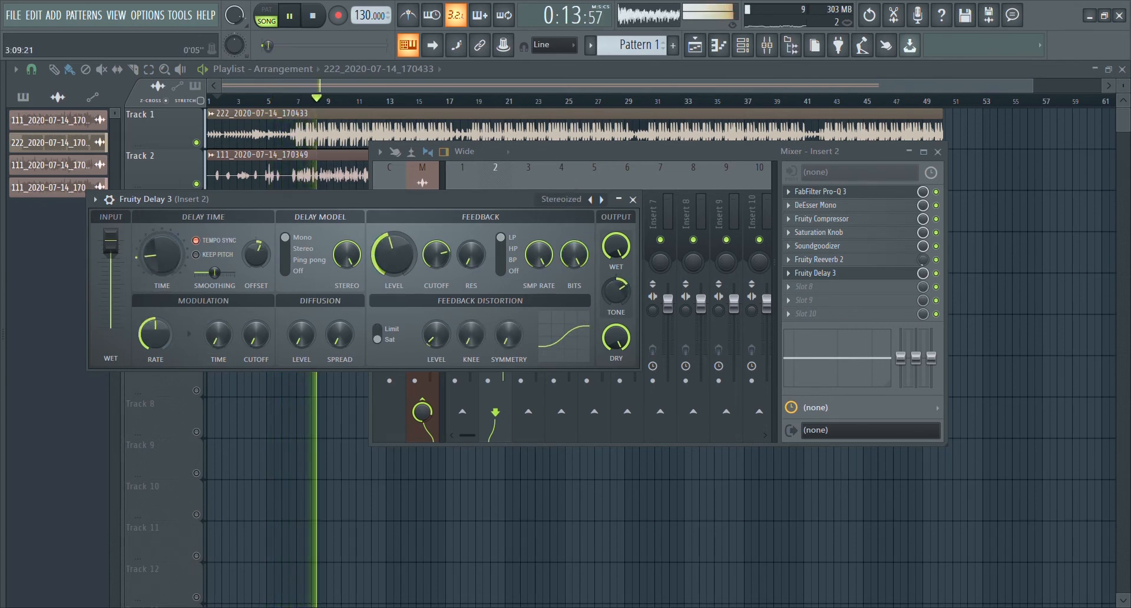
Step: Return playback to about 0:01, and lower the delay's feedback level and cutoff with the R/L offset at 10.6%
drag(272, 46, 264, 46)
key(space)
drag(392, 257, 391, 255)
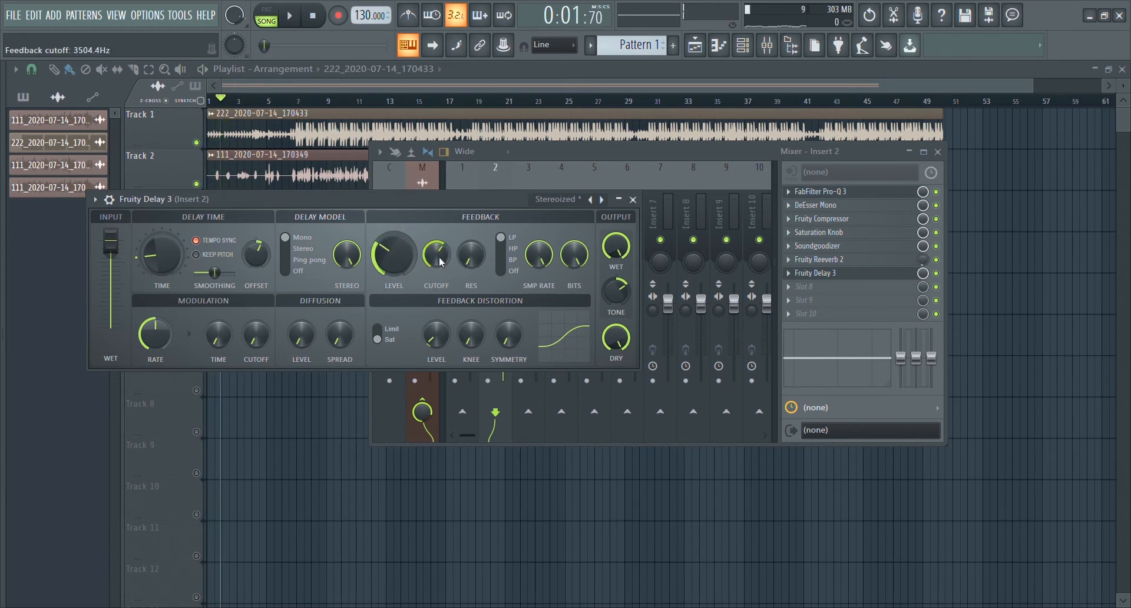
scroll(440, 257, down, 2)
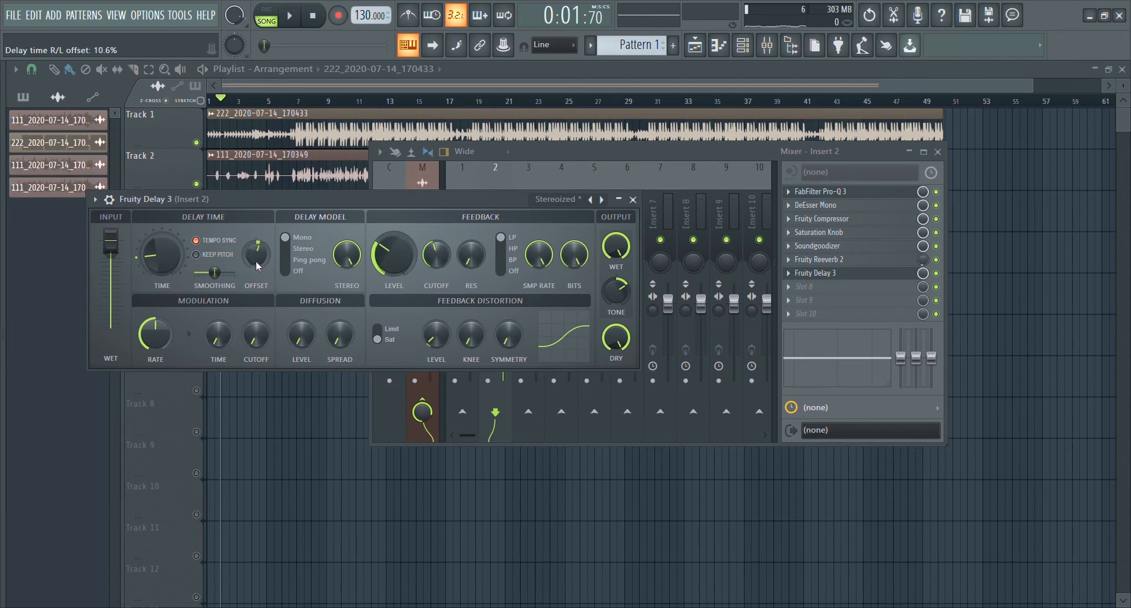
Step: Try the Ping Pong delay model with a lower feedback level during playback from about 0:01
key(space)
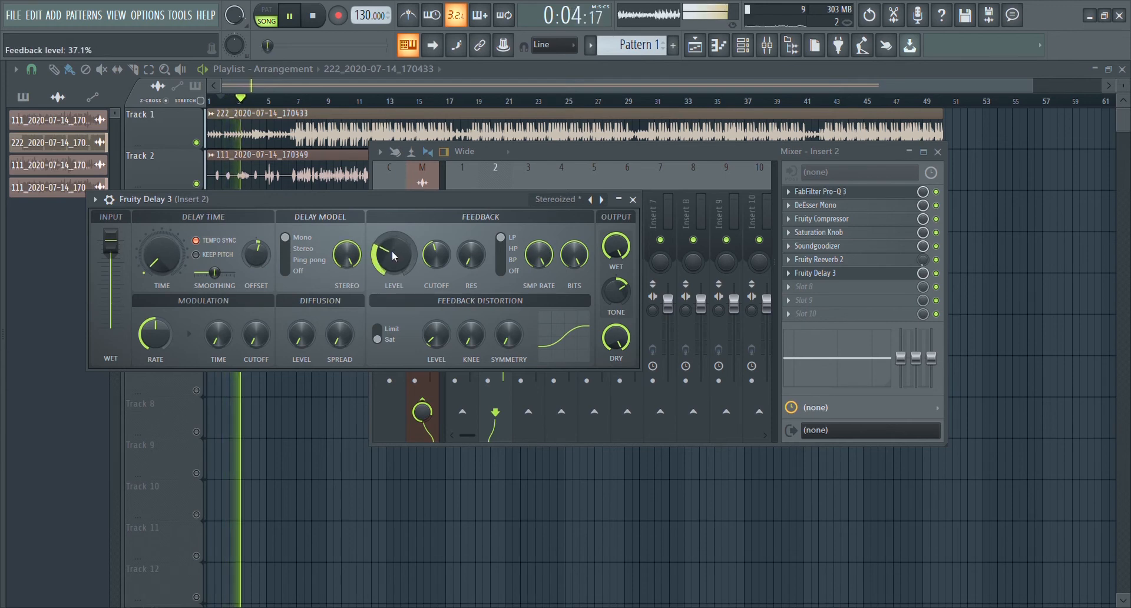
scroll(390, 253, down, 2)
click(301, 261)
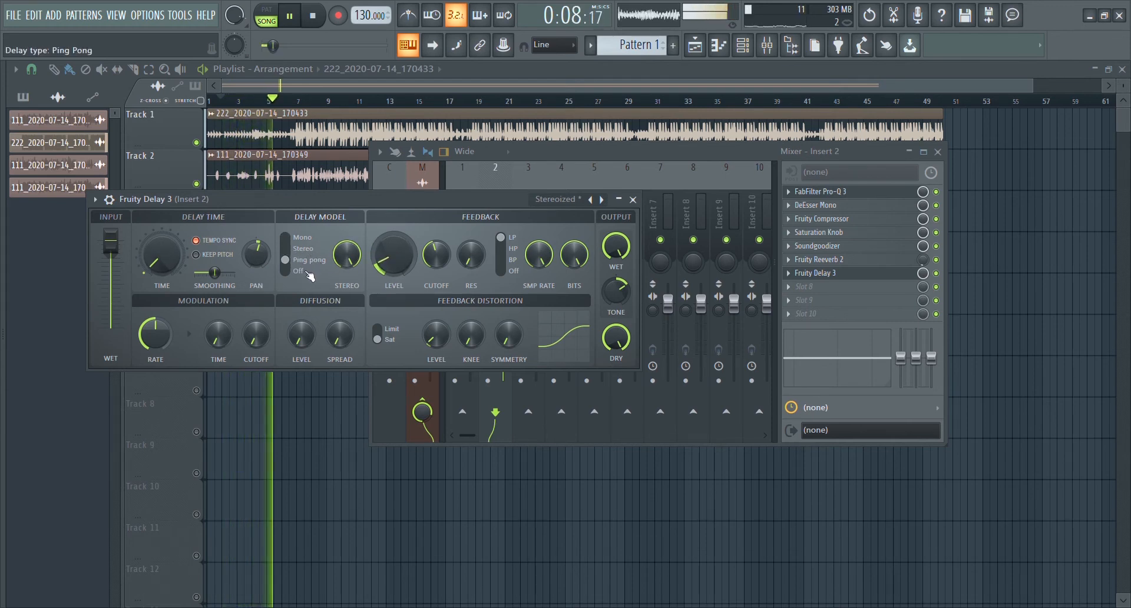
scroll(574, 253, down, 2)
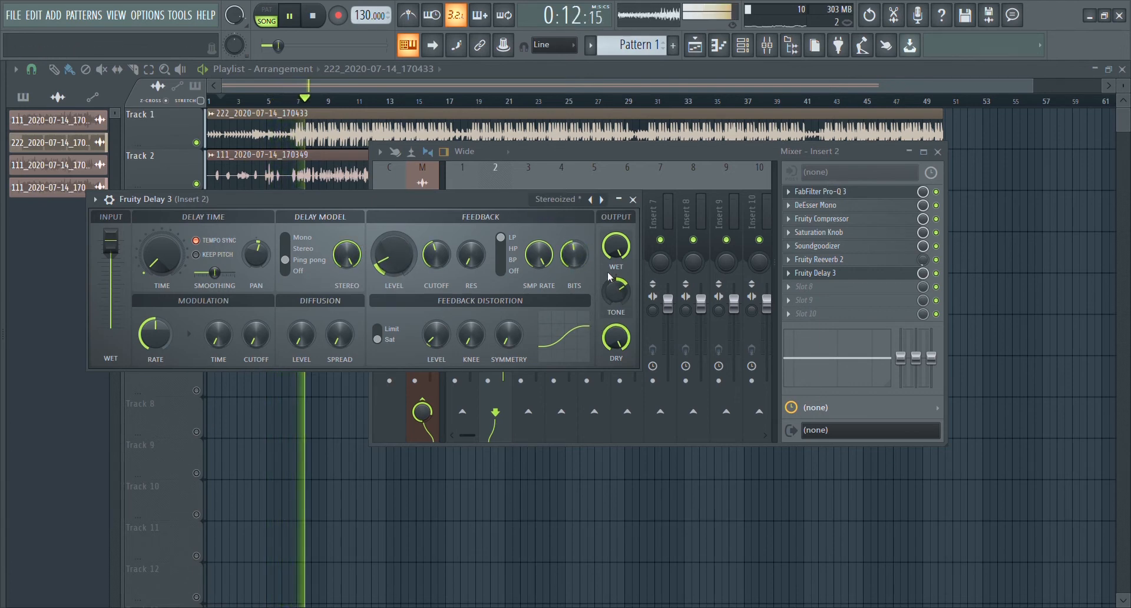
key(space)
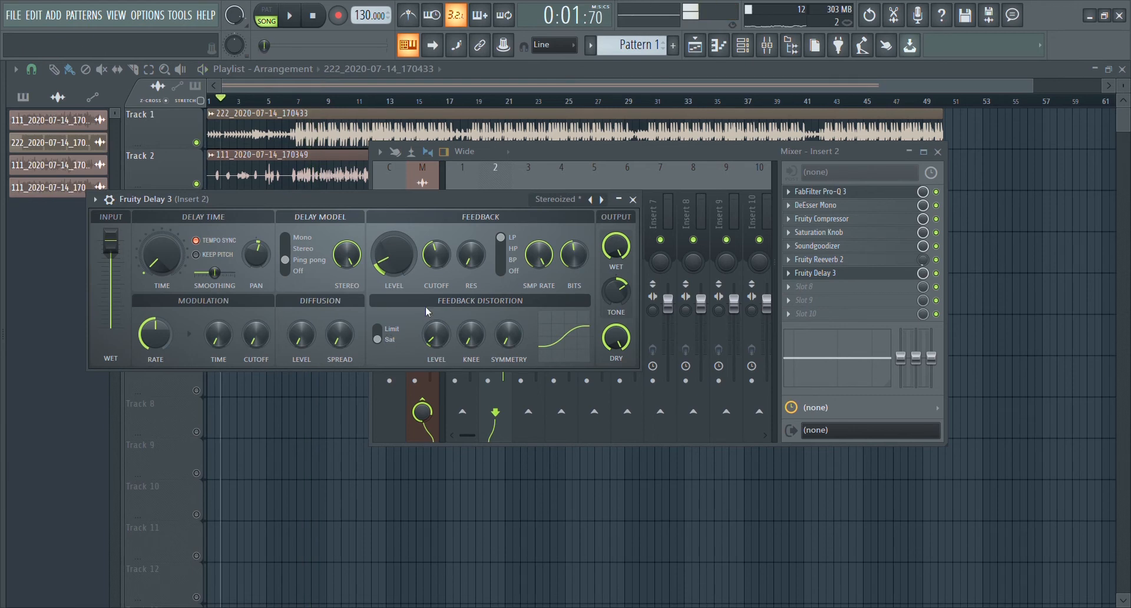
Step: Load the Bandpass delay preset, lower its modulation time, set the delay time to 2:0 during playback, and return to the song start
click(578, 216)
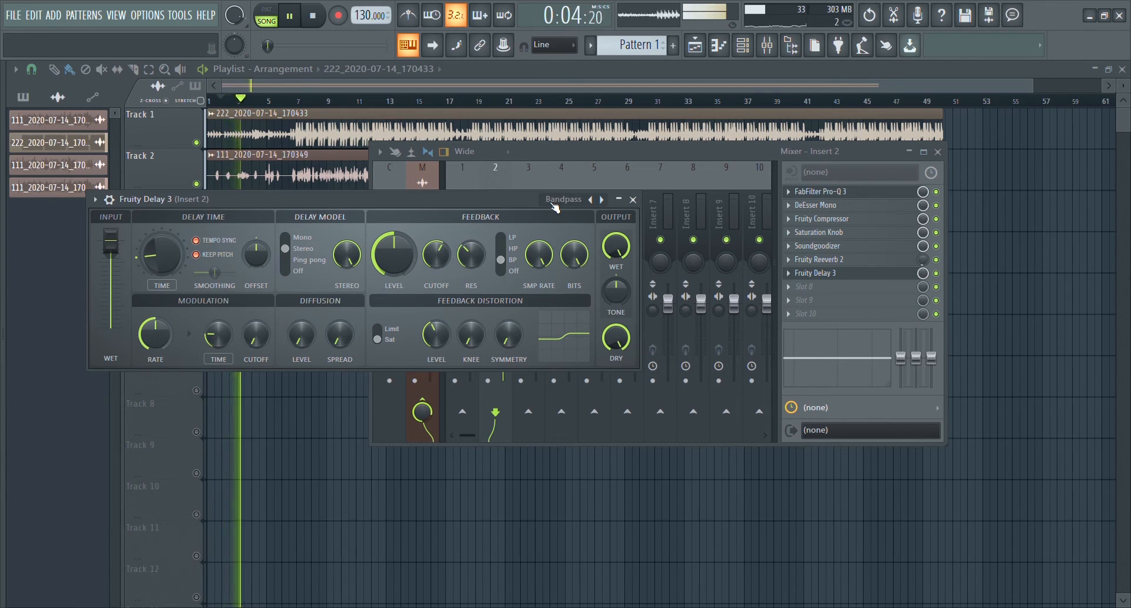
key(space)
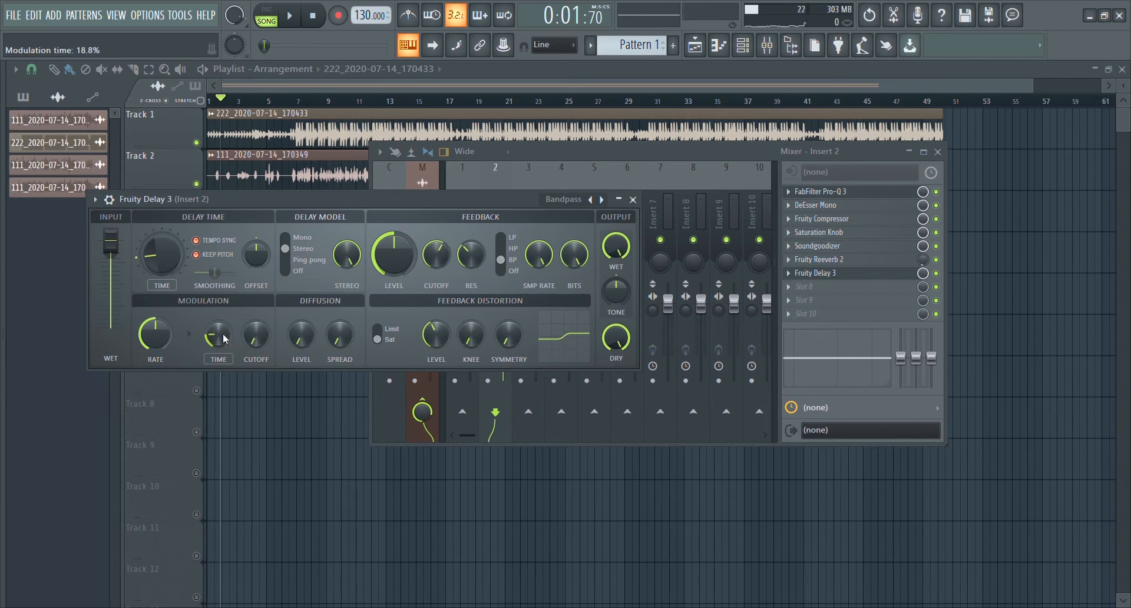
key(space)
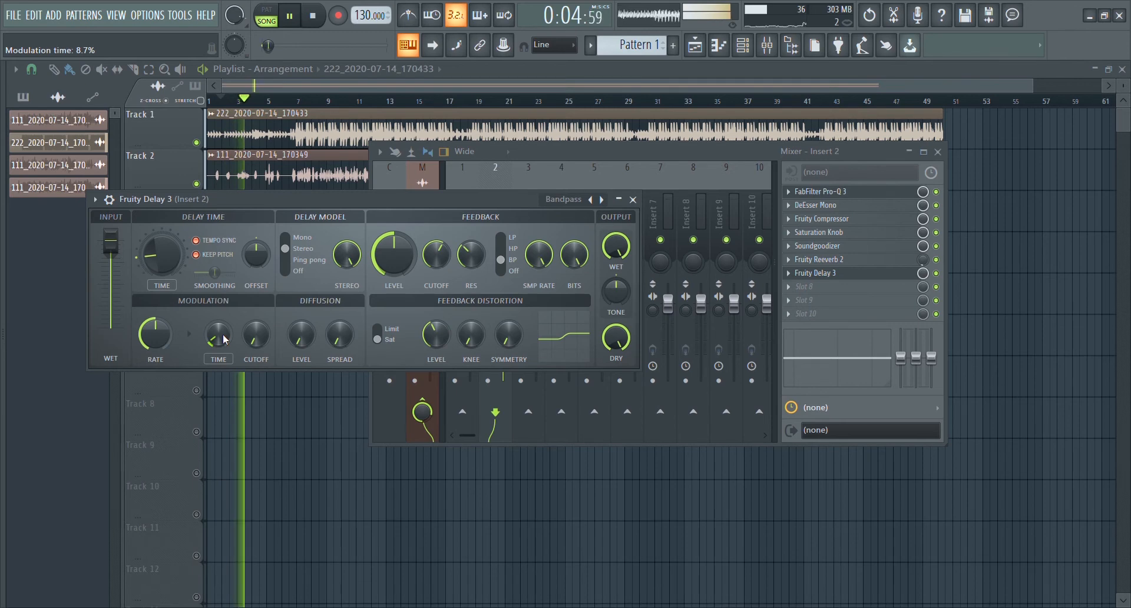
drag(223, 339, 222, 340)
scroll(222, 340, down, 1)
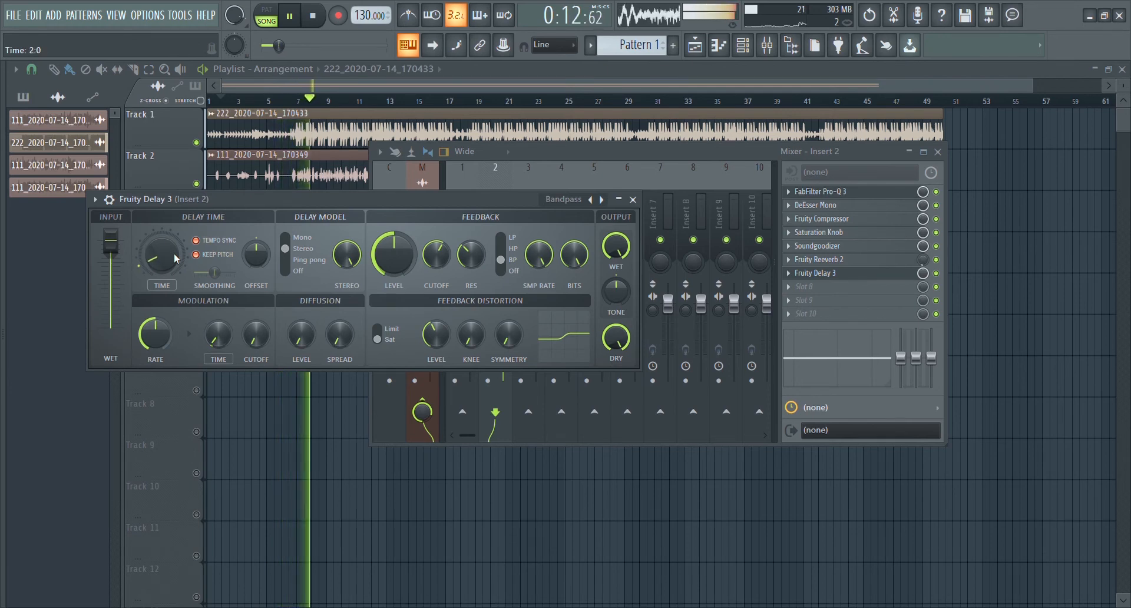
drag(300, 52, 282, 52)
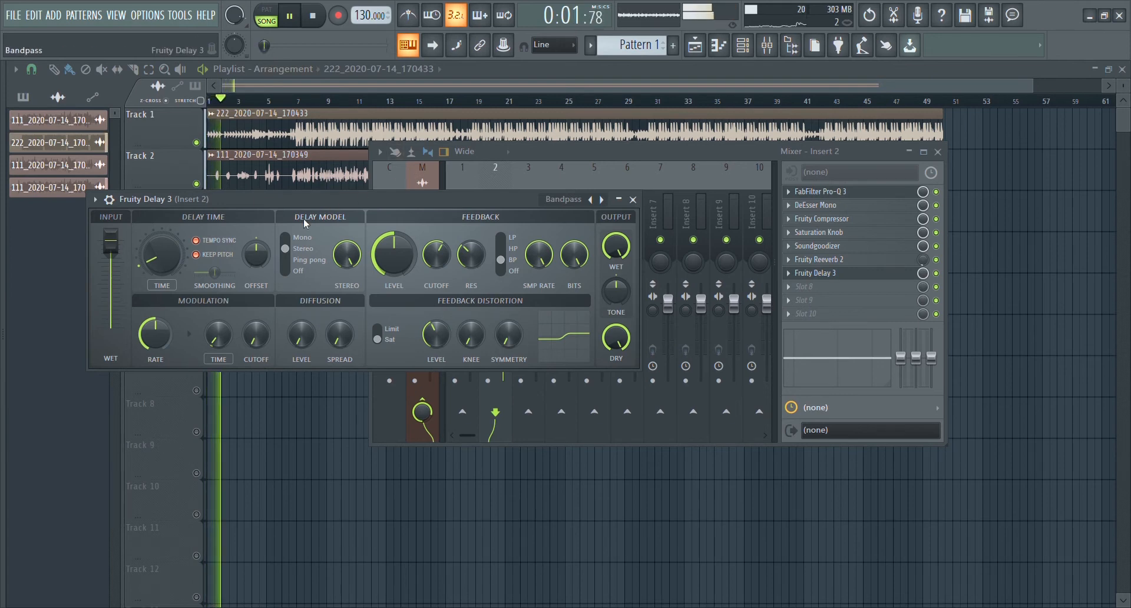
key(space)
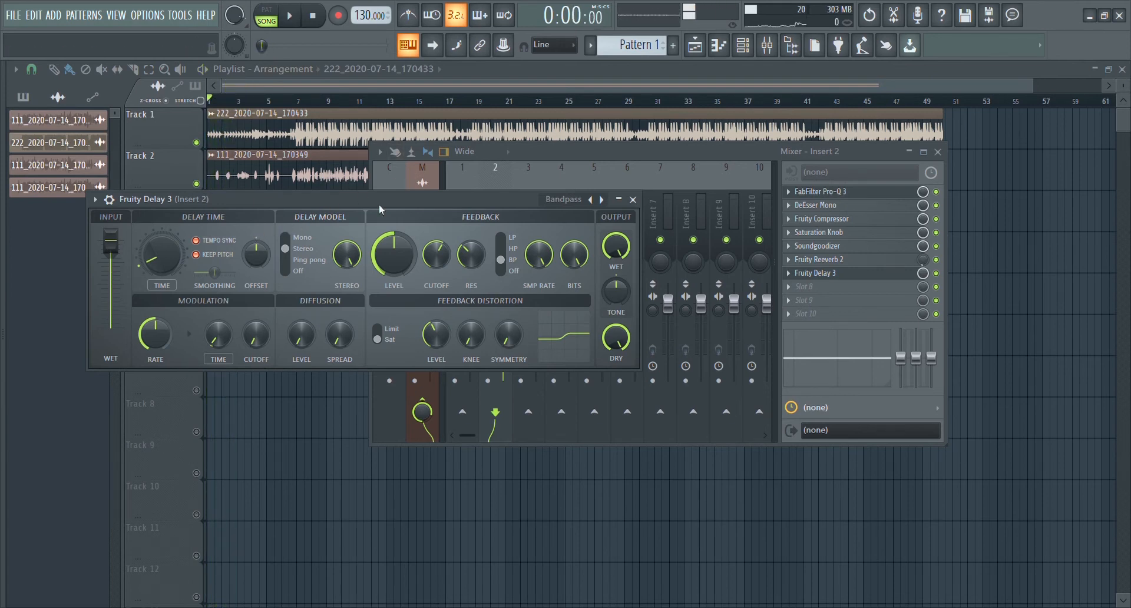
Step: Create an automation clip for Fruity Delay 3's mix level on Track 3 and hide the mixer
click(923, 277)
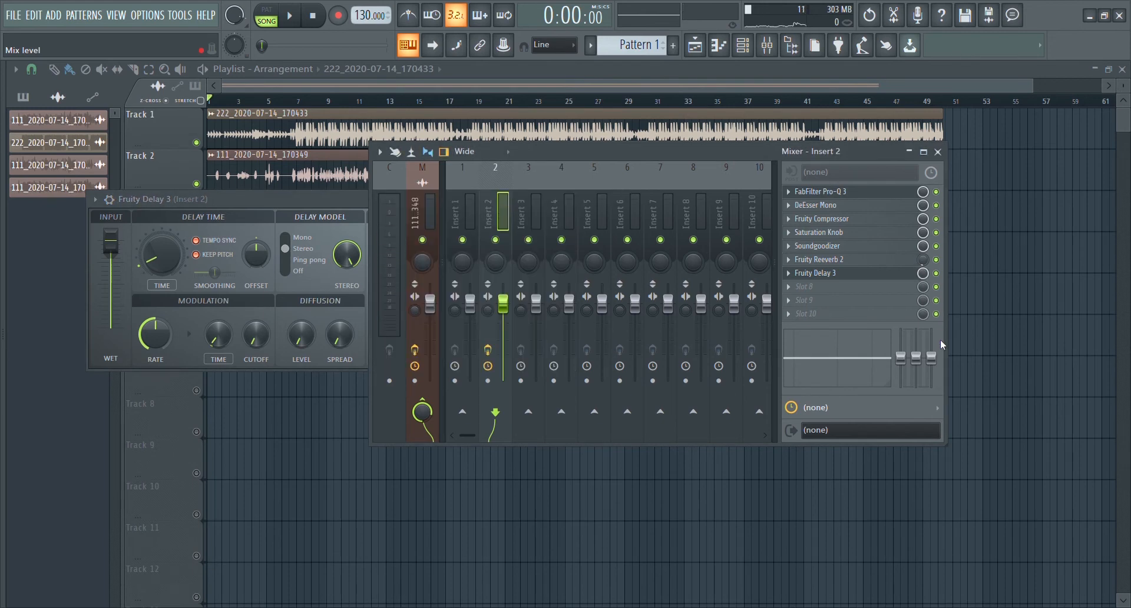
click(889, 277)
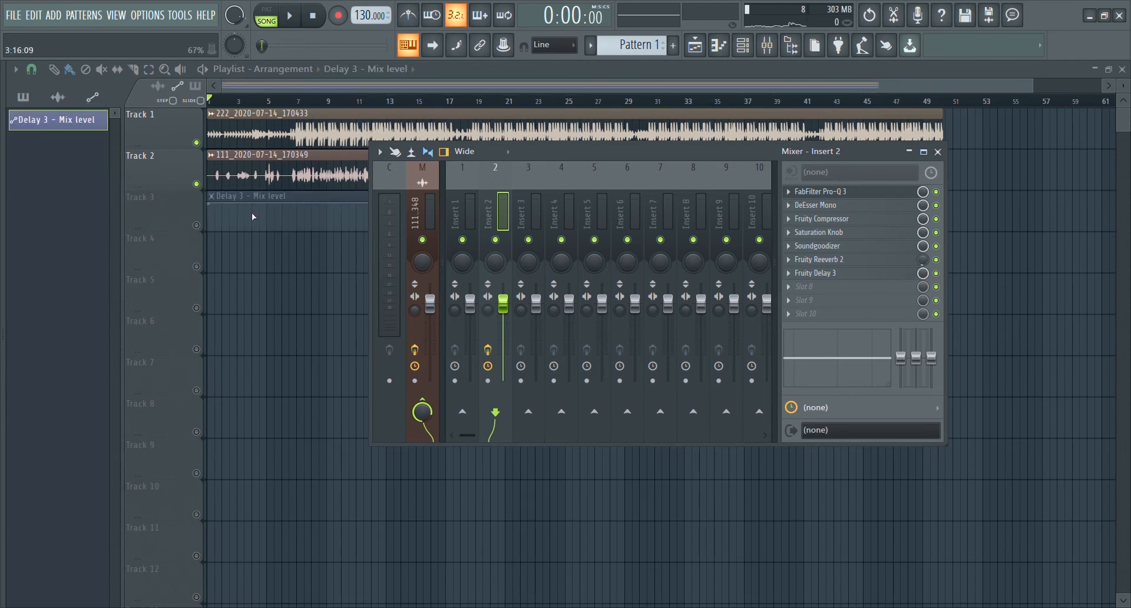
click(196, 225)
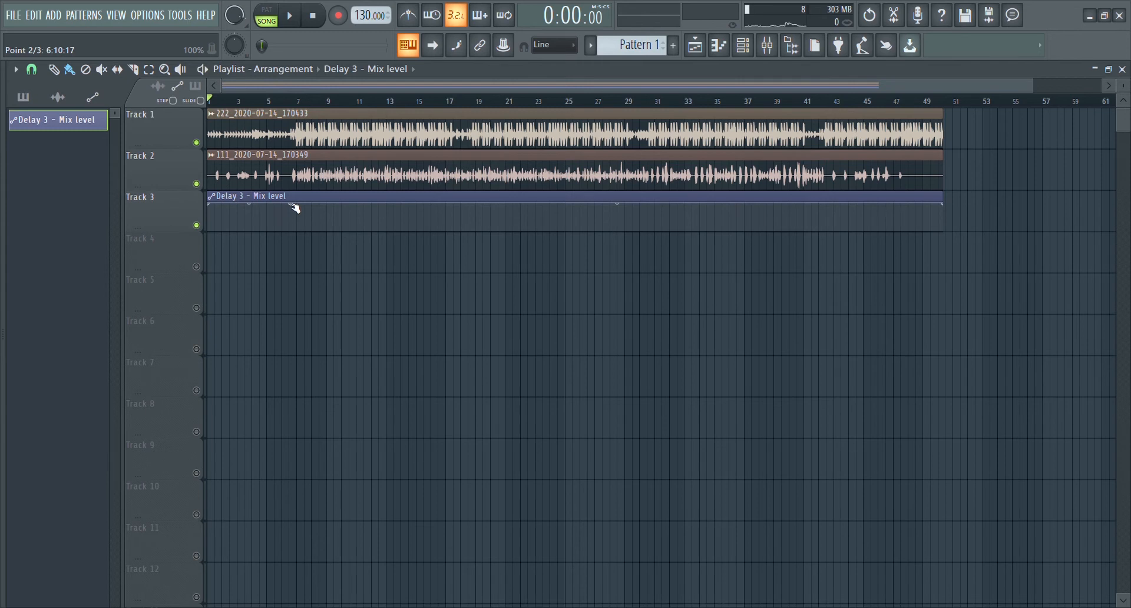
Step: Shape the delay automation to drop from full to zero at about bar 6, and delete the clip's portion beyond about bar 7
drag(296, 208, 292, 208)
click(307, 205)
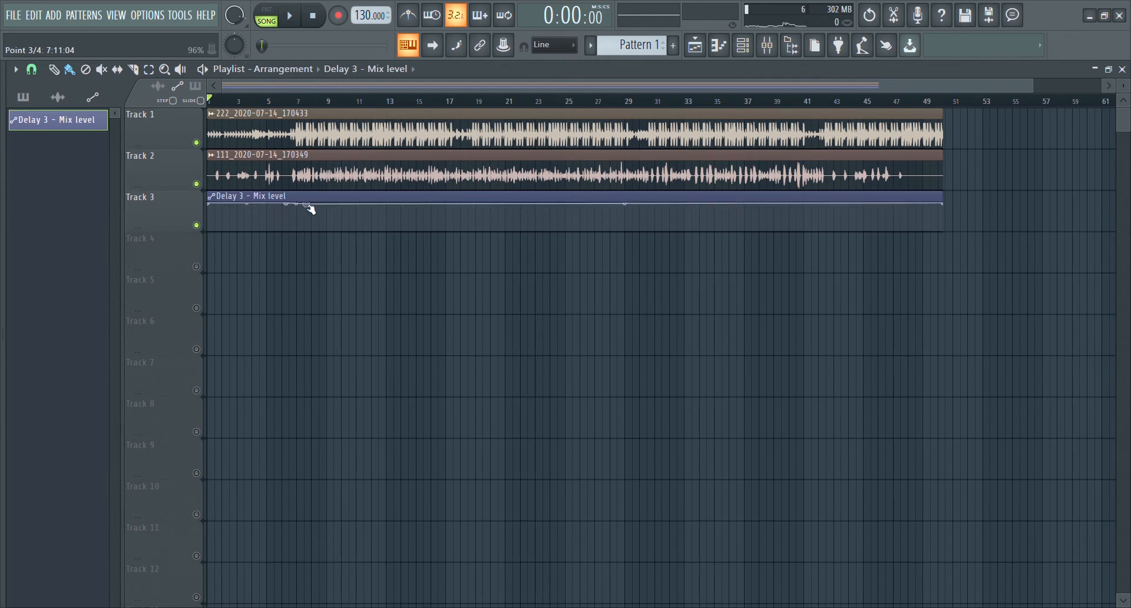
drag(311, 209, 285, 243)
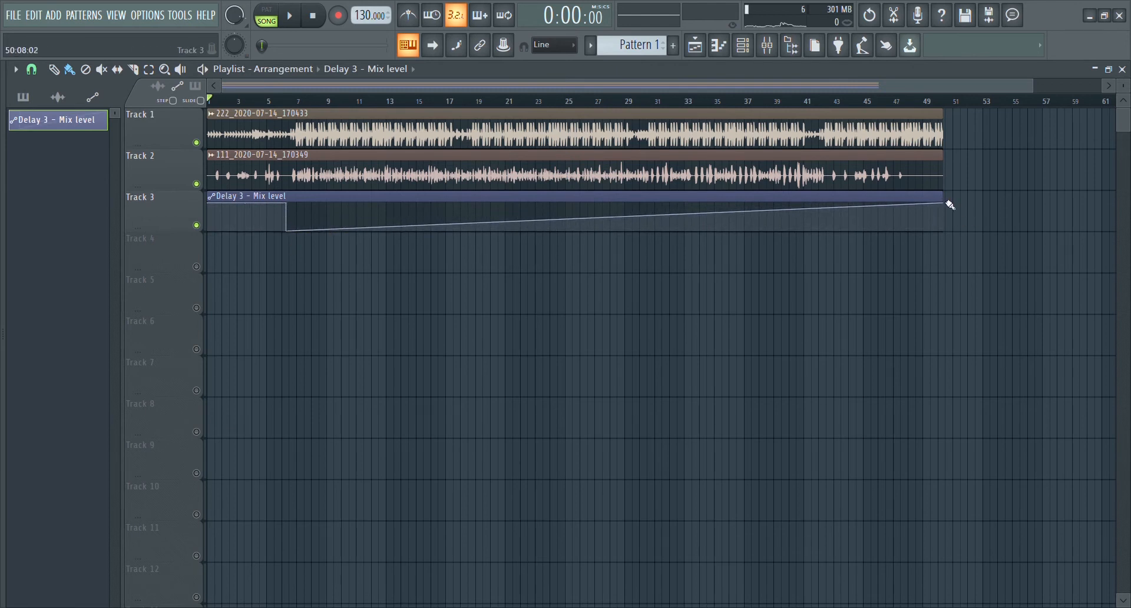
drag(944, 211, 945, 246)
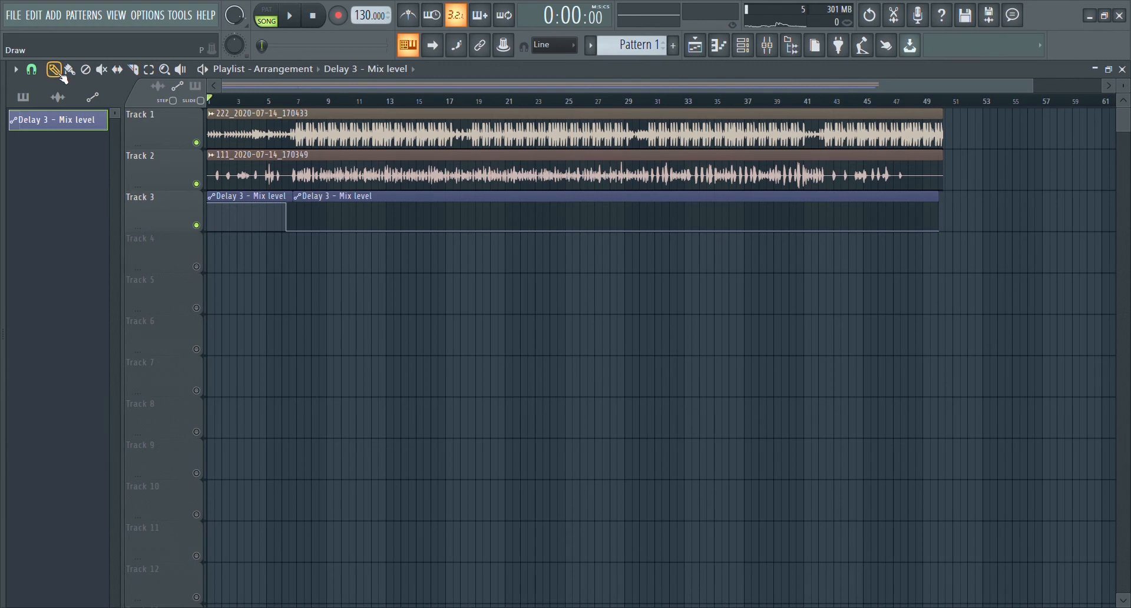
right_click(398, 206)
Step: Lower the automation's opening section to an even level of about two thirds during playback, and replay from the start
key(space)
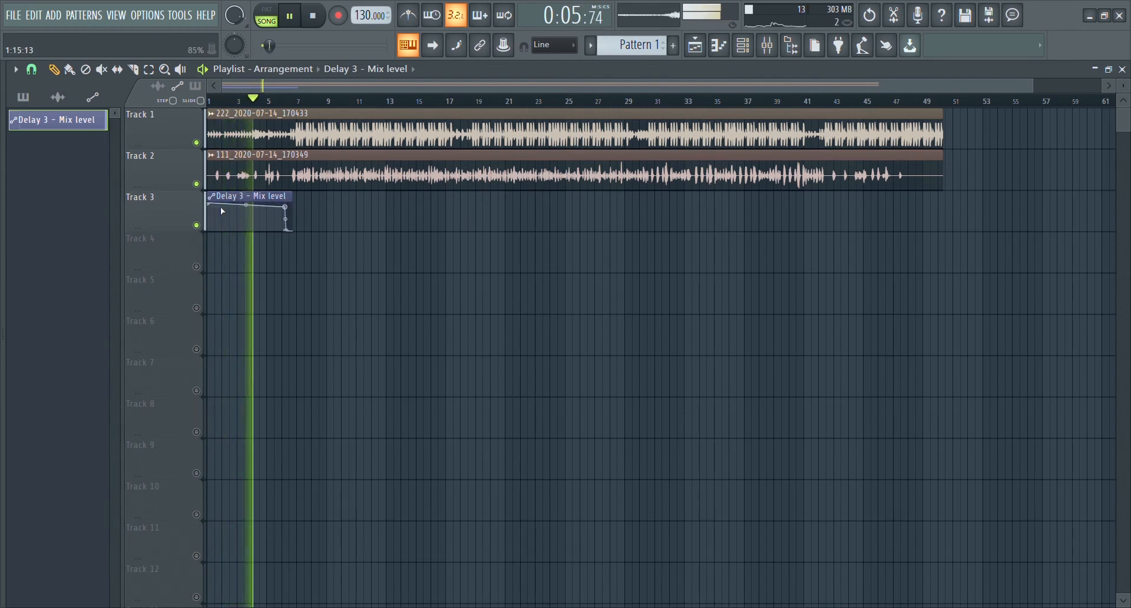
drag(212, 204, 210, 211)
drag(285, 206, 285, 212)
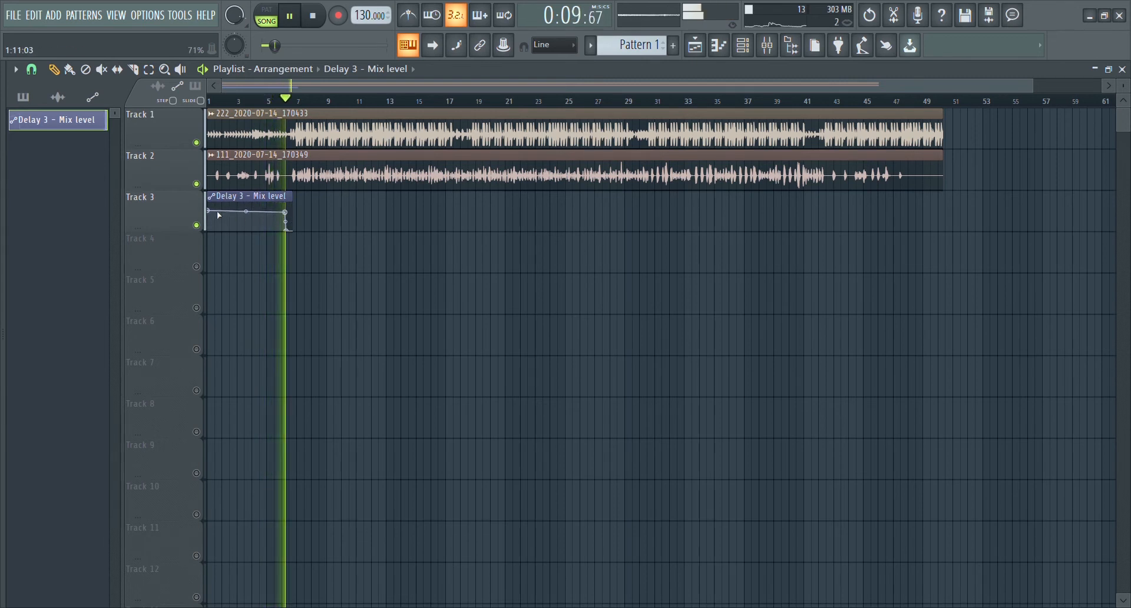
drag(208, 211, 209, 212)
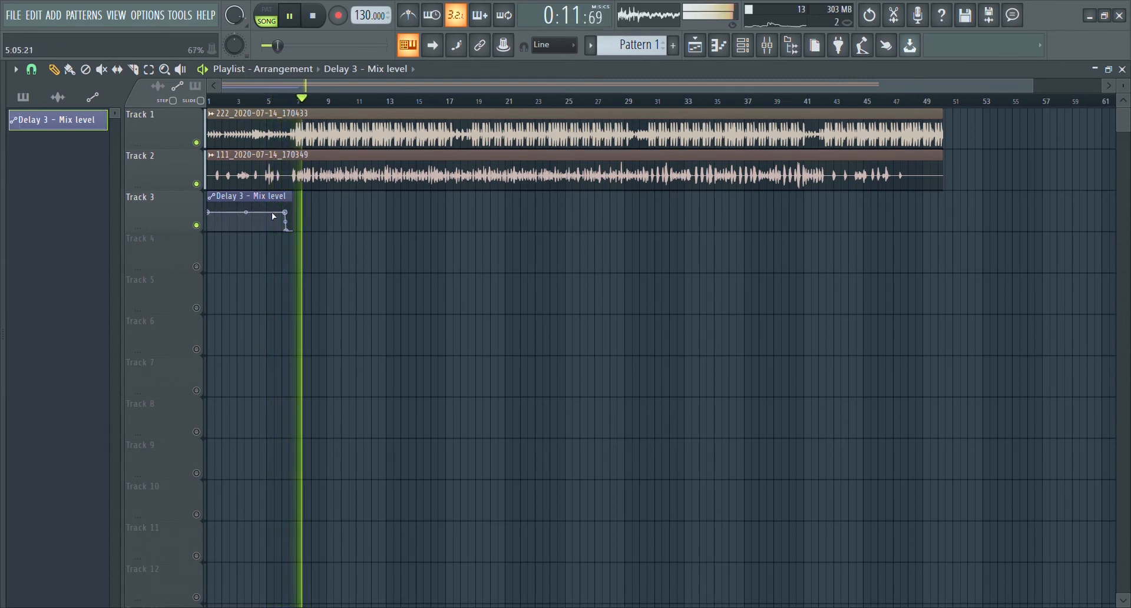
click(214, 101)
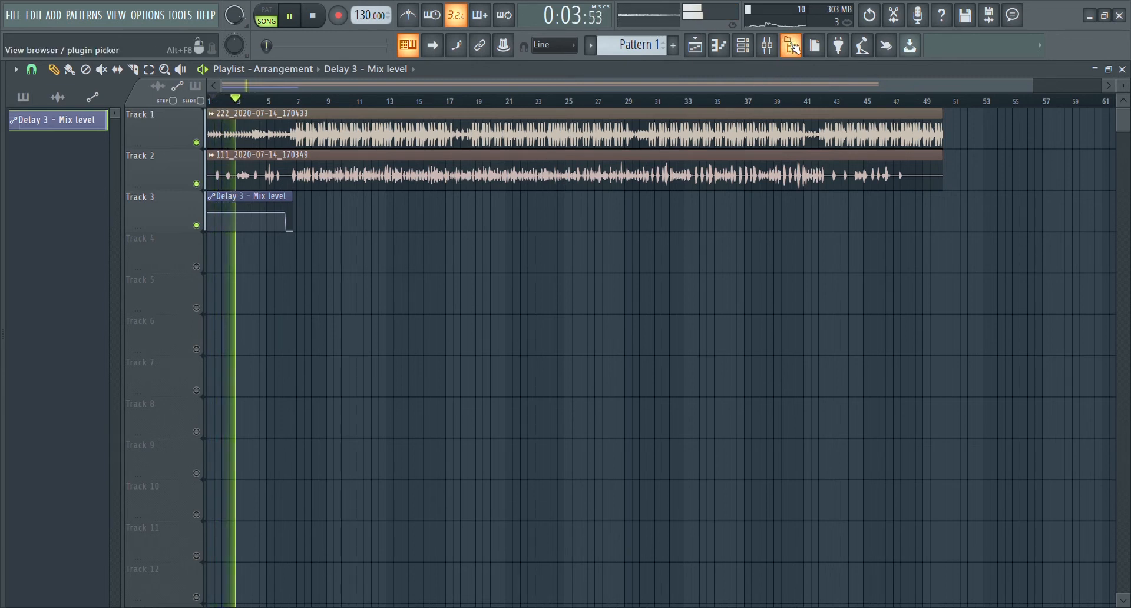
Step: Shorten Fruity Delay 3's delay time and lower its feedback level to about 28% during playback
click(767, 45)
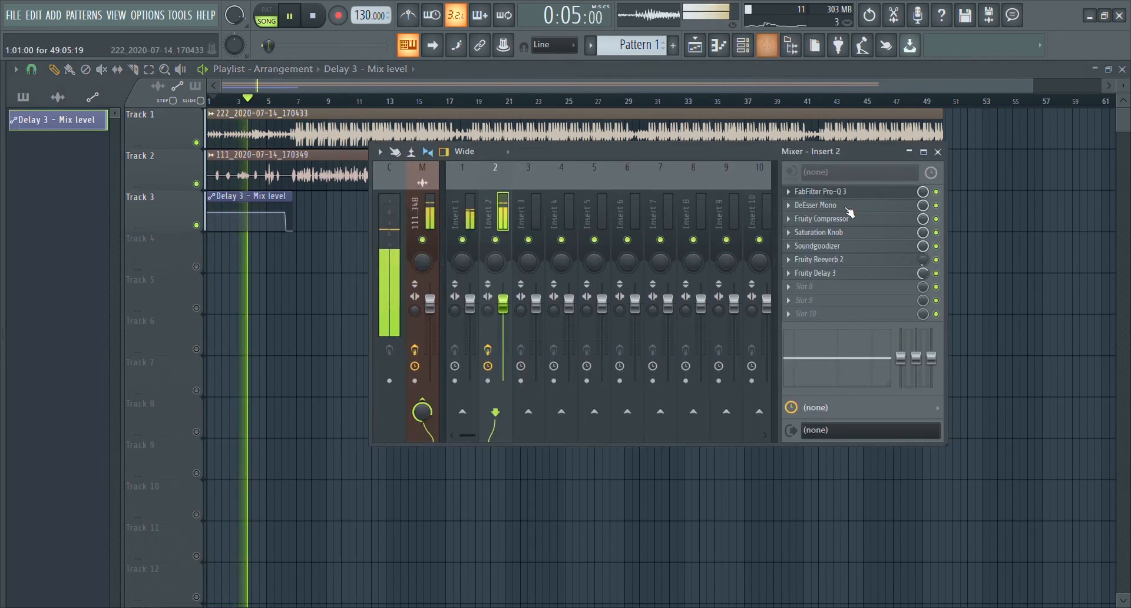
click(845, 274)
scroll(397, 256, down, 3)
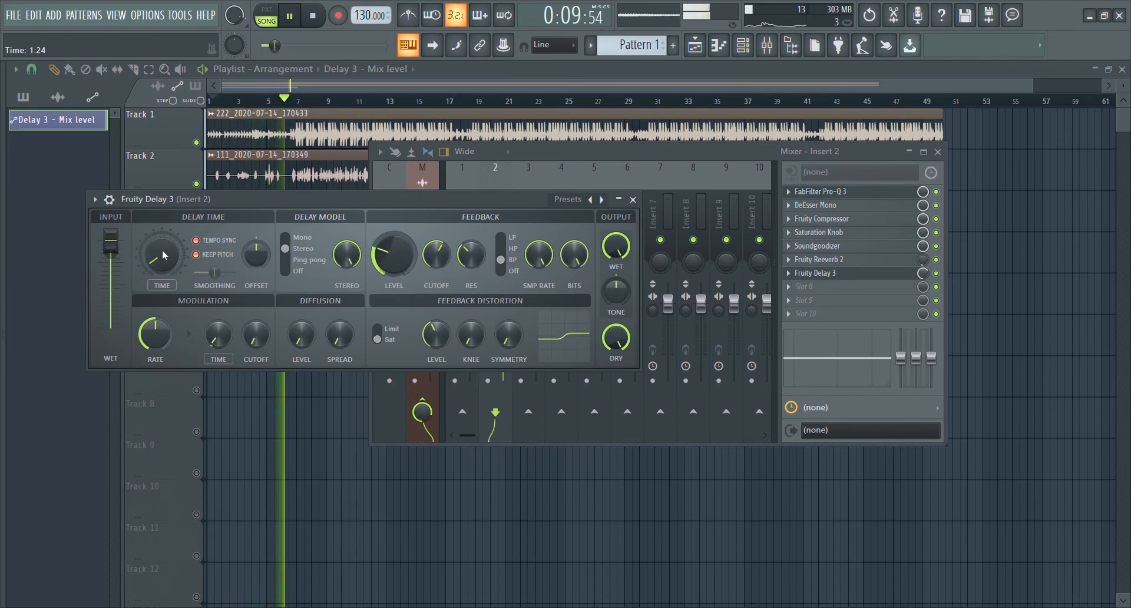
drag(276, 50, 262, 50)
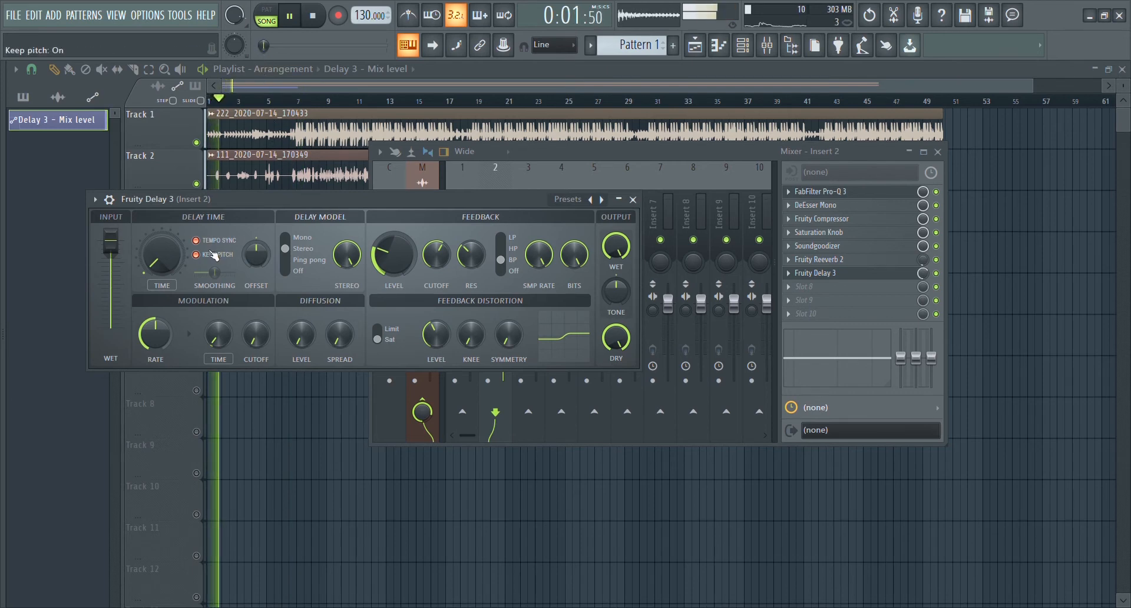
scroll(382, 265, down, 3)
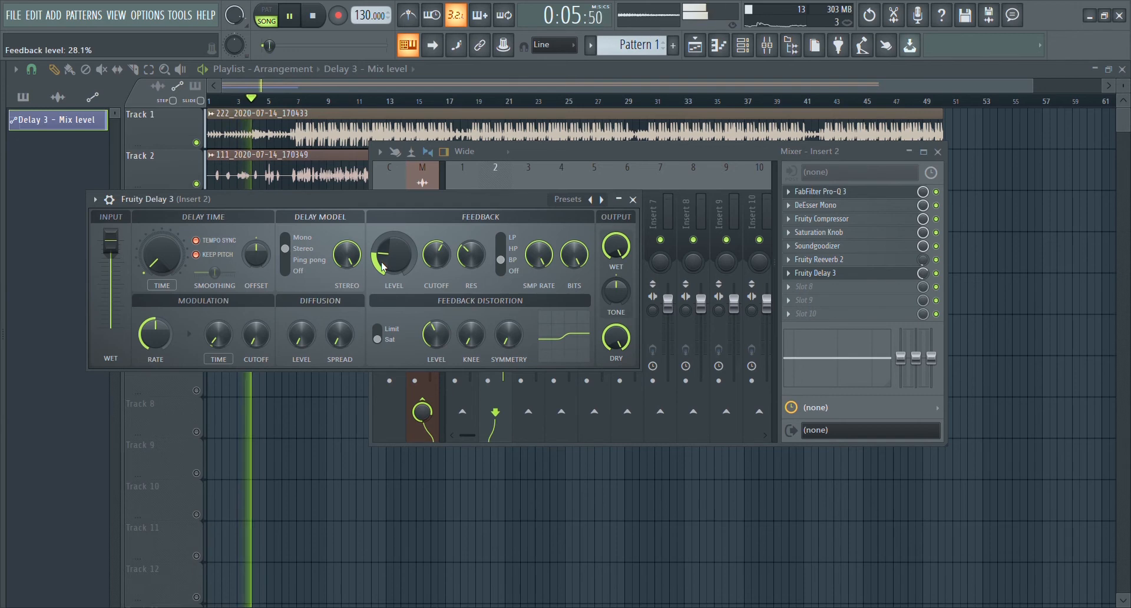
key(space)
Step: Listen to the delay's transition into the verse from about 0:08 in the playlist
click(275, 99)
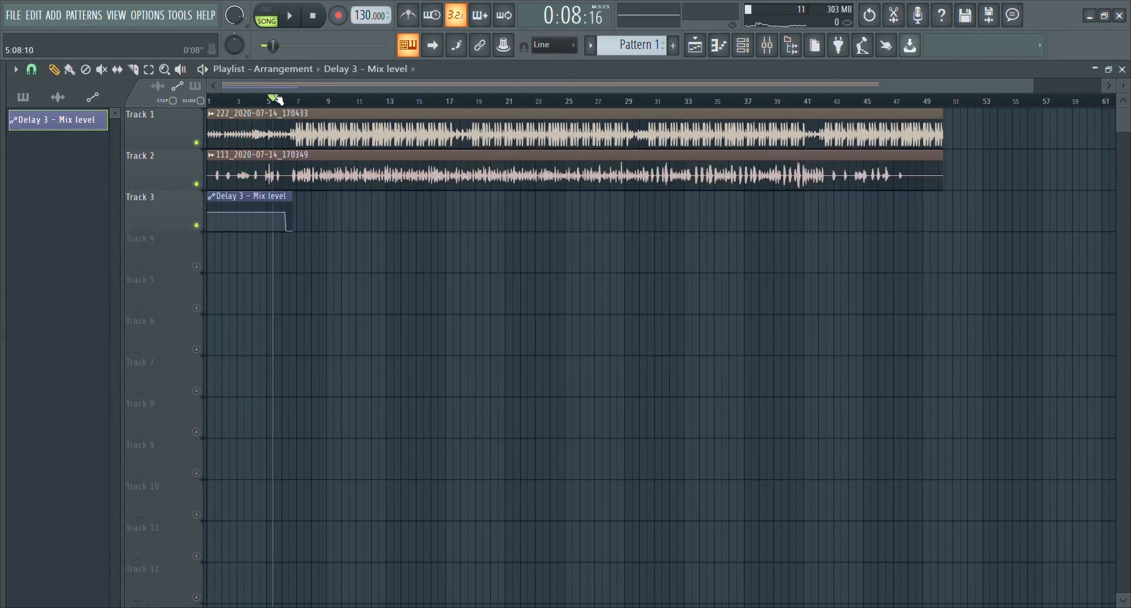
key(space)
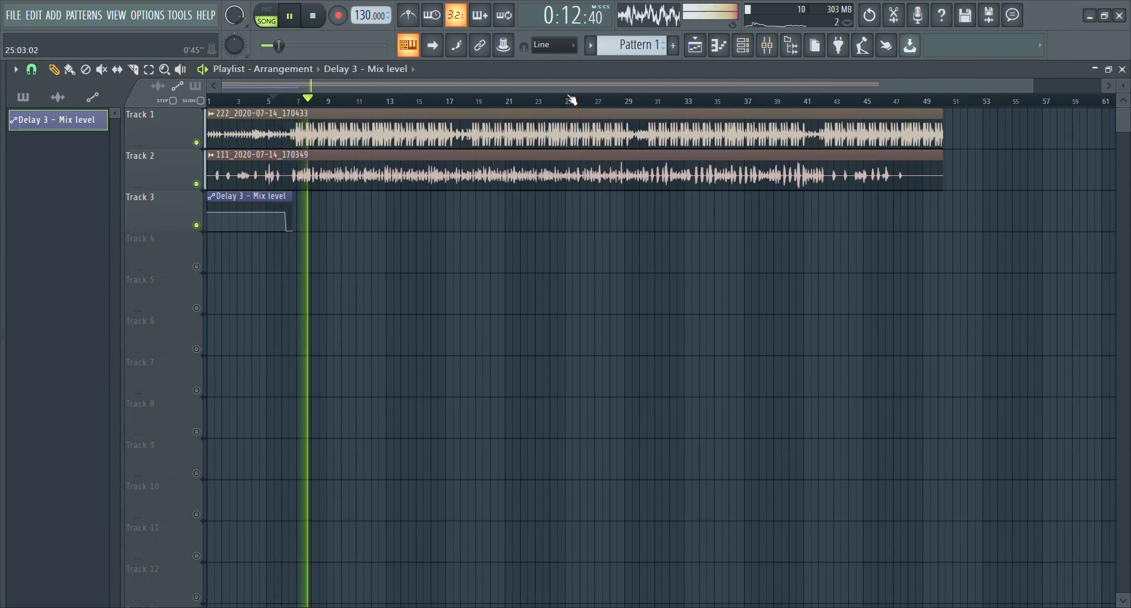
key(space)
Step: Add a DeEsser after the delay on Insert 2 in Wide mode with a -26.4 dB threshold, and audition it from about 0:12
click(306, 102)
click(767, 45)
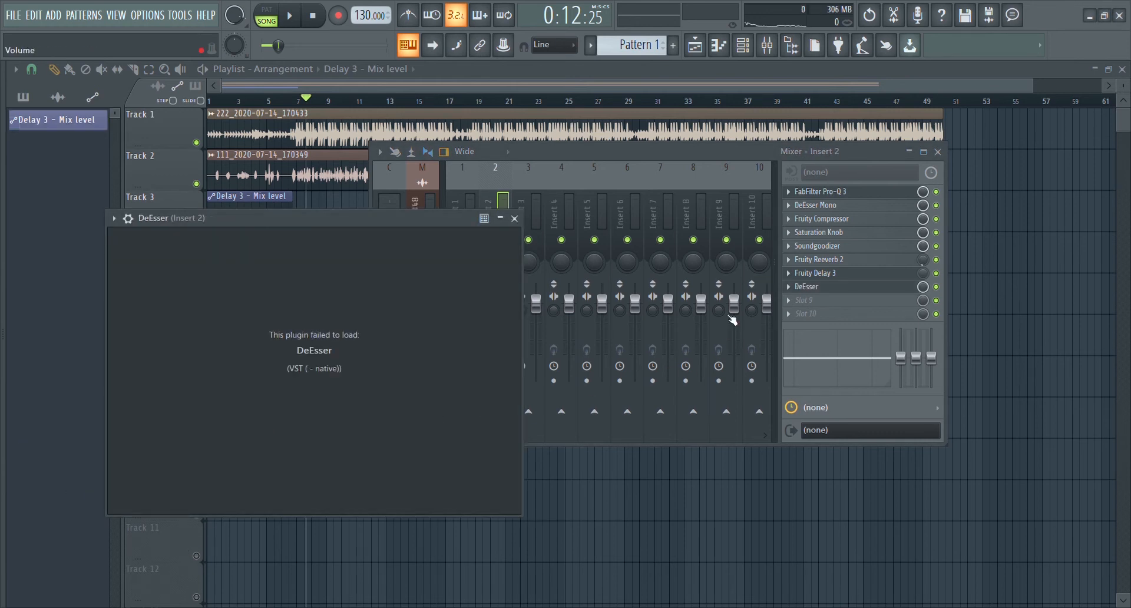
click(787, 291)
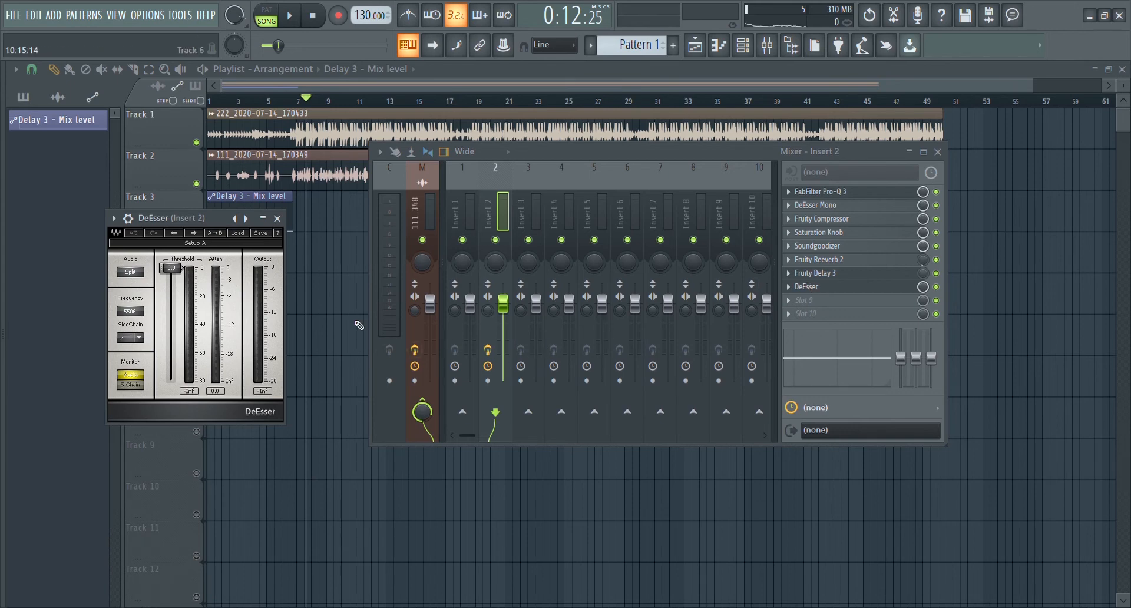
drag(169, 280, 171, 304)
key(space)
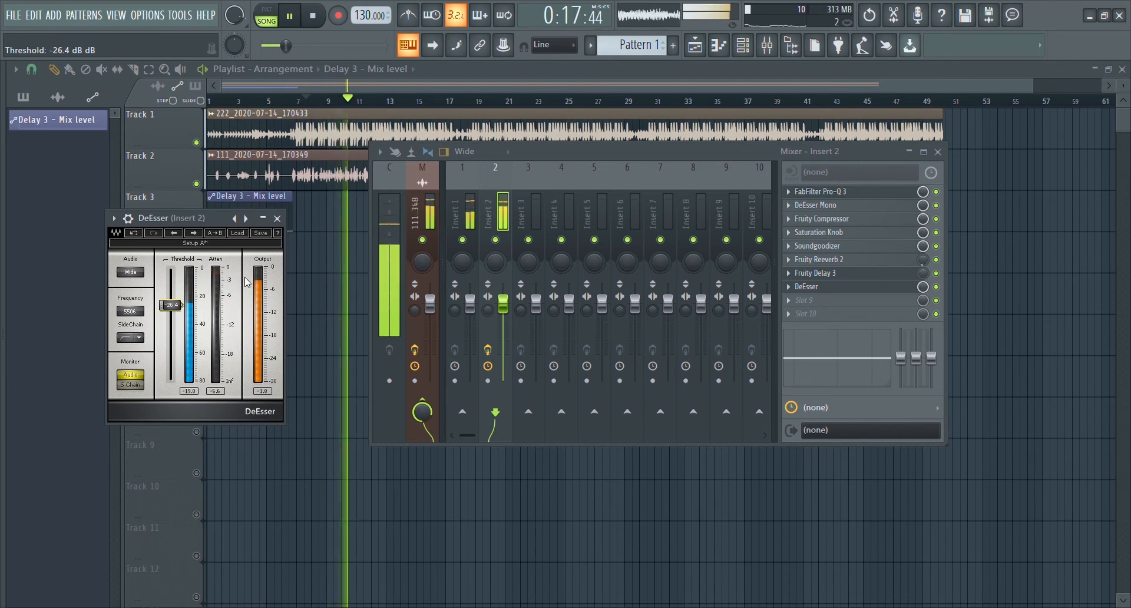
key(space)
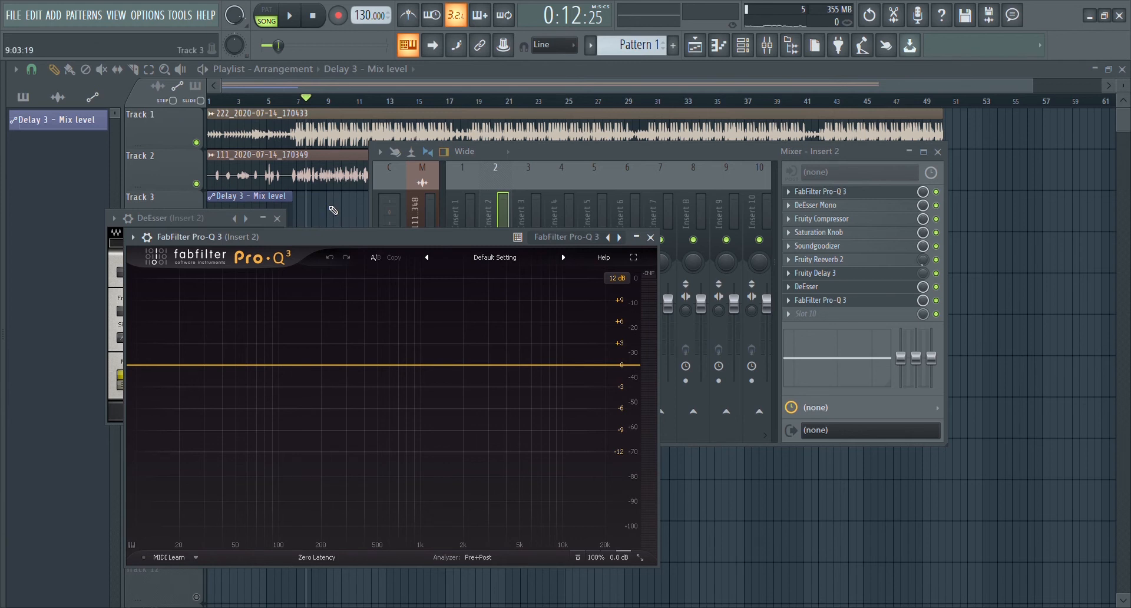
Step: In the second FabFilter Pro-Q 3, sweep a narrow boosted band and turn it into a cut of about 1.3 dB just above 500 Hz
key(space)
drag(375, 363, 386, 283)
scroll(386, 282, up, 10)
scroll(385, 492, down, 10)
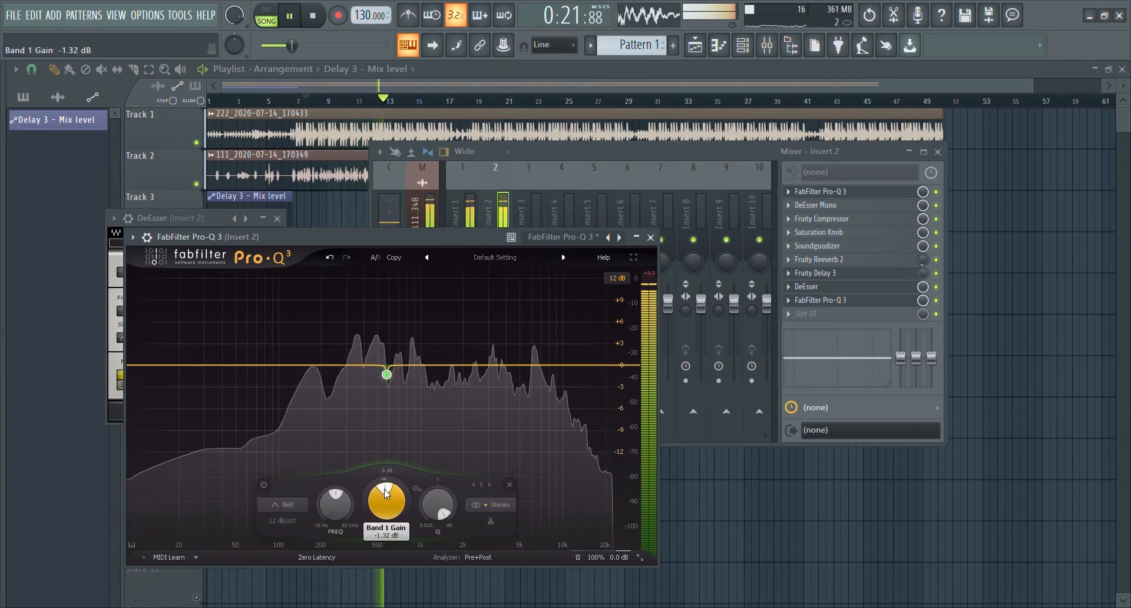
Step: Sweep a second boosted band to about 1180 Hz with a Q of 40, and turn it into a slight cut
drag(341, 365, 431, 320)
scroll(431, 320, up, 10)
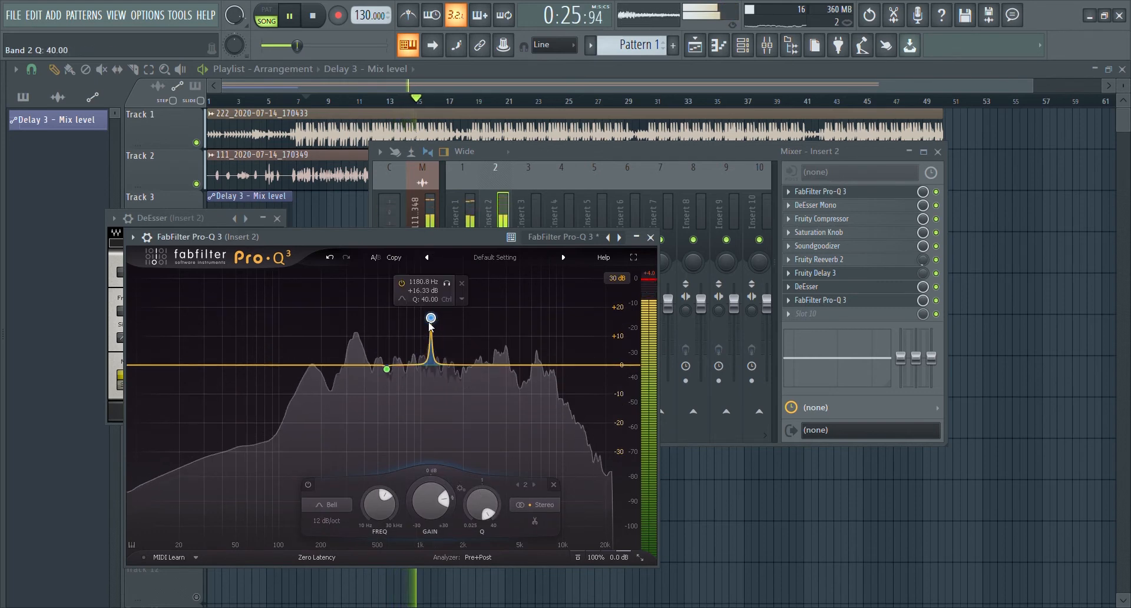
scroll(436, 503, down, 10)
scroll(437, 507, down, 5)
Step: Sweep a third narrow boosted band to about 2 kHz and turn it into a slight cut
drag(348, 365, 463, 278)
scroll(464, 278, up, 10)
scroll(455, 493, down, 15)
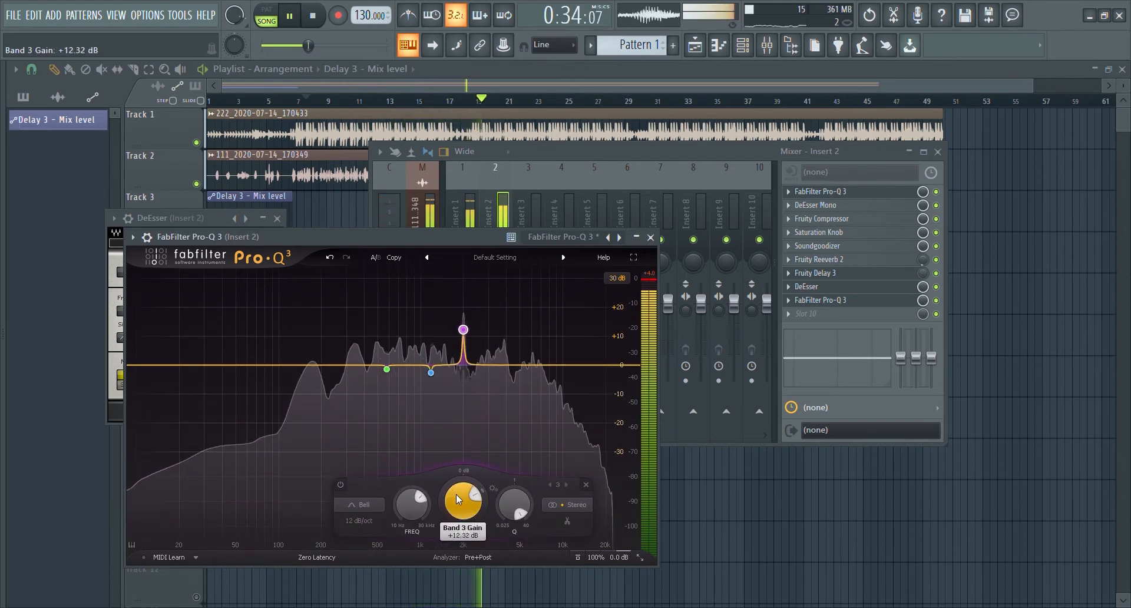
Step: Sweep a fourth boosted band to about 446 Hz with a Q of 40, and reduce its gain to -1.68 dB
drag(383, 398, 386, 282)
scroll(387, 282, up, 10)
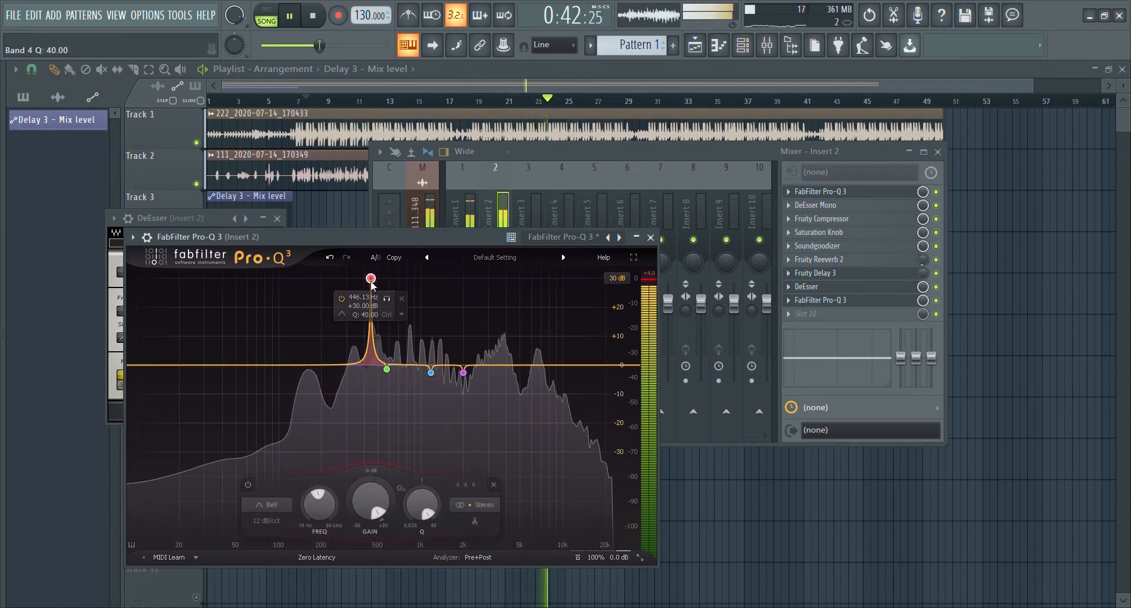
scroll(369, 501, down, 15)
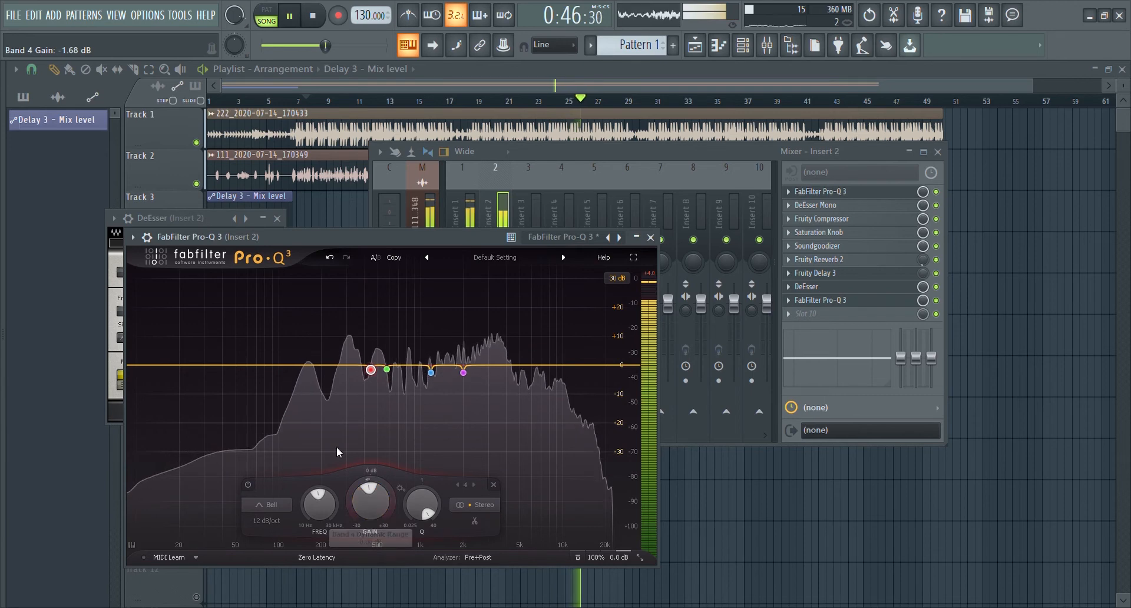
Step: Sweep a fifth boosted band with a Q of 40 between 500 Hz and 1 kHz, and turn it into a slight cut
drag(409, 365, 409, 276)
scroll(408, 266, up, 10)
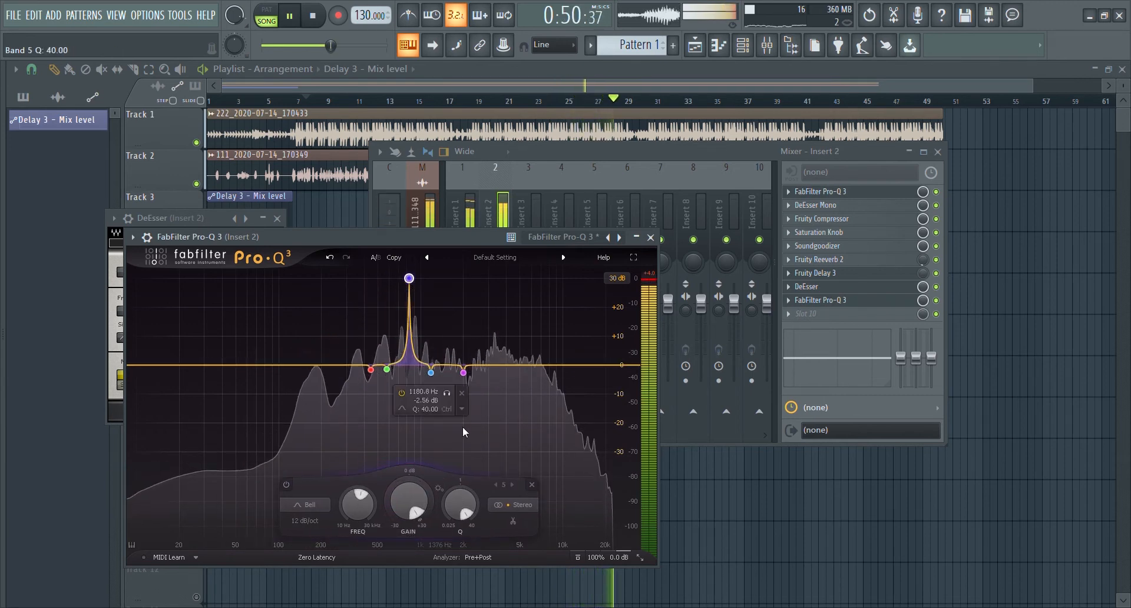
scroll(402, 499, down, 15)
Step: Sweep a sixth narrow boosted band to between 2 and 5 kHz, turn it into a slight cut, and stop playback
drag(353, 365, 471, 278)
scroll(353, 283, up, 10)
scroll(477, 507, down, 15)
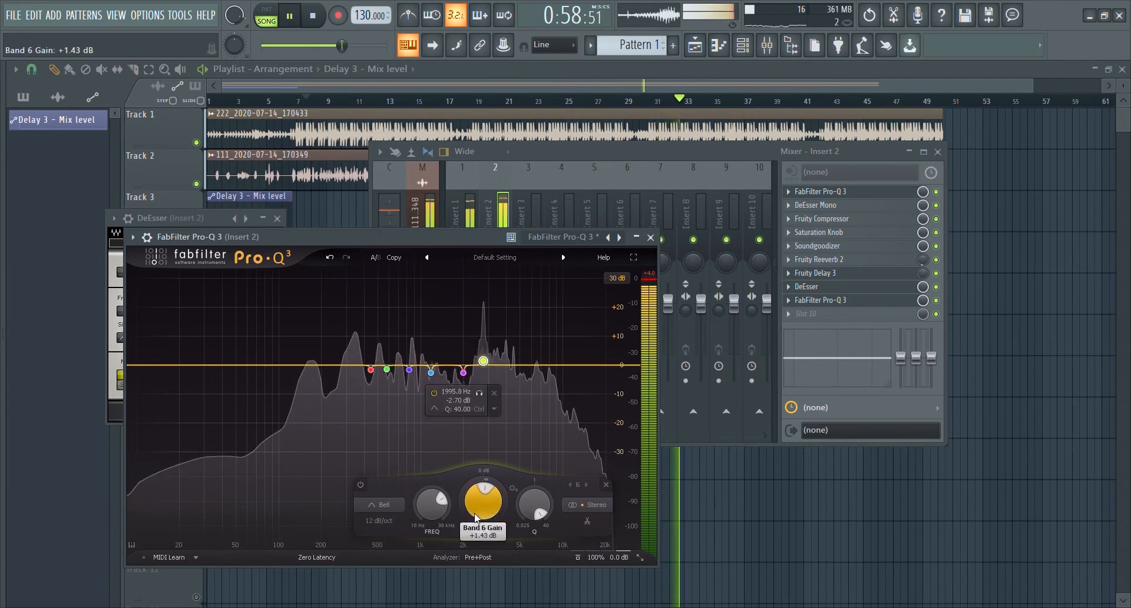
key(space)
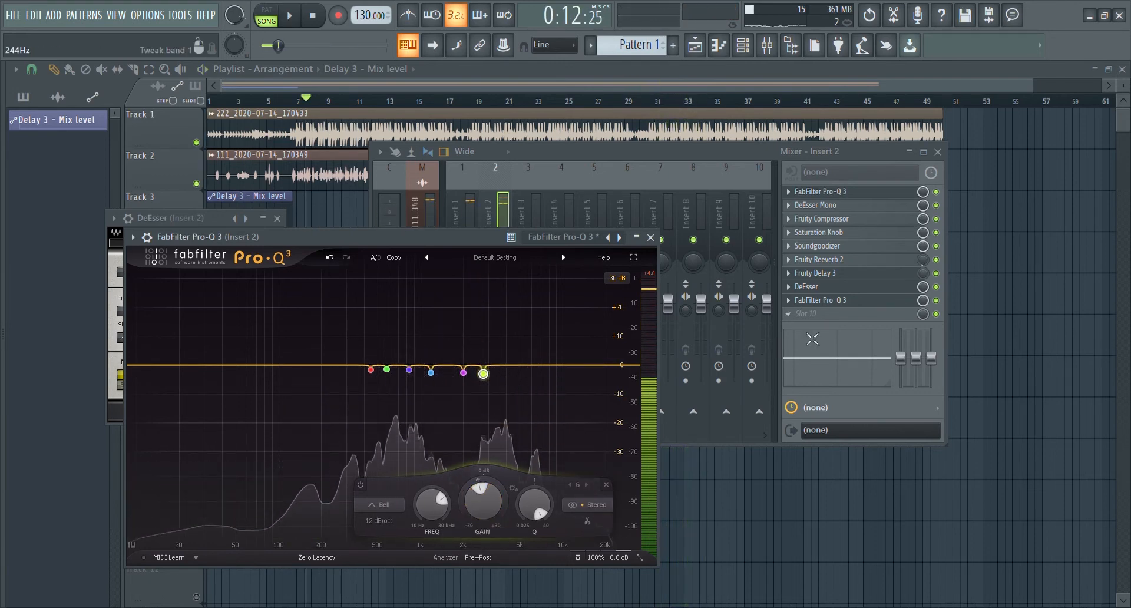
Step: Load Pitcher into Slot 10 of Insert 2 and set its key to E with the Minor scale
click(790, 317)
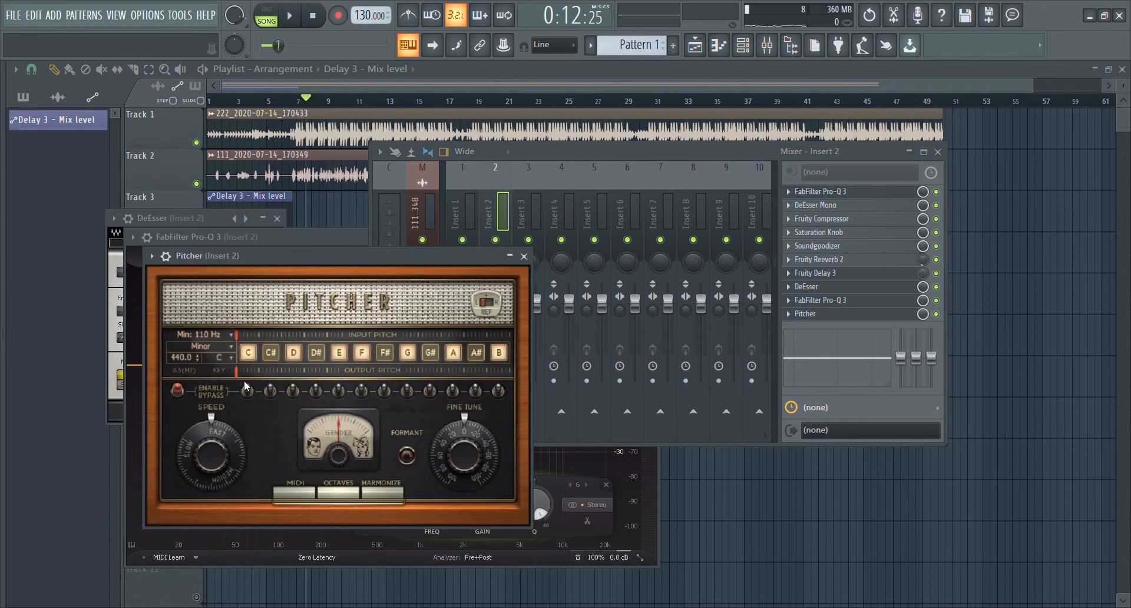
click(218, 356)
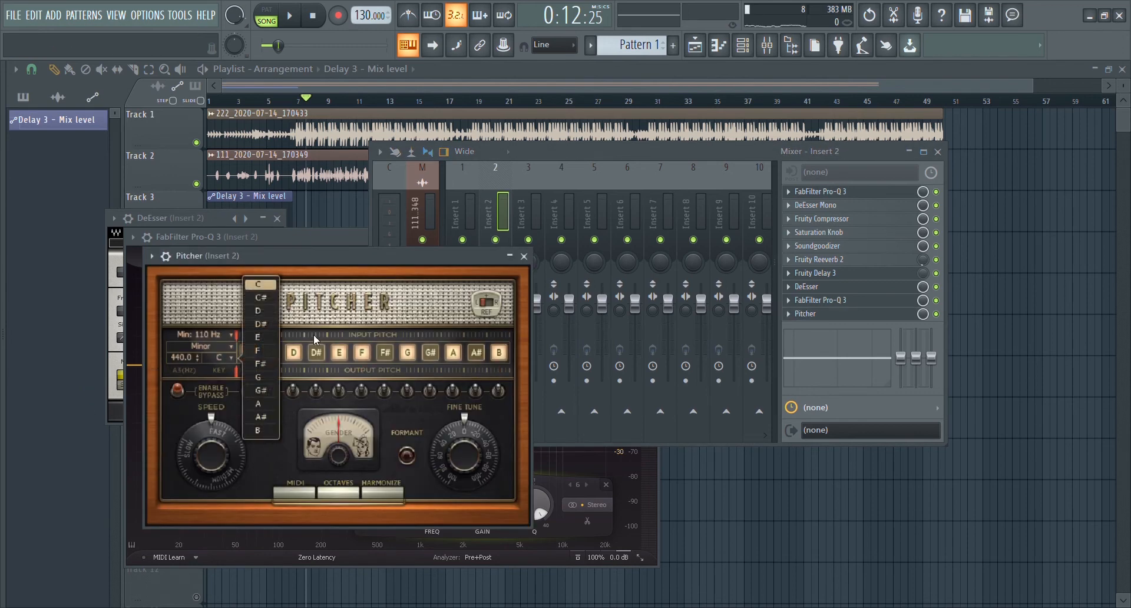
click(269, 337)
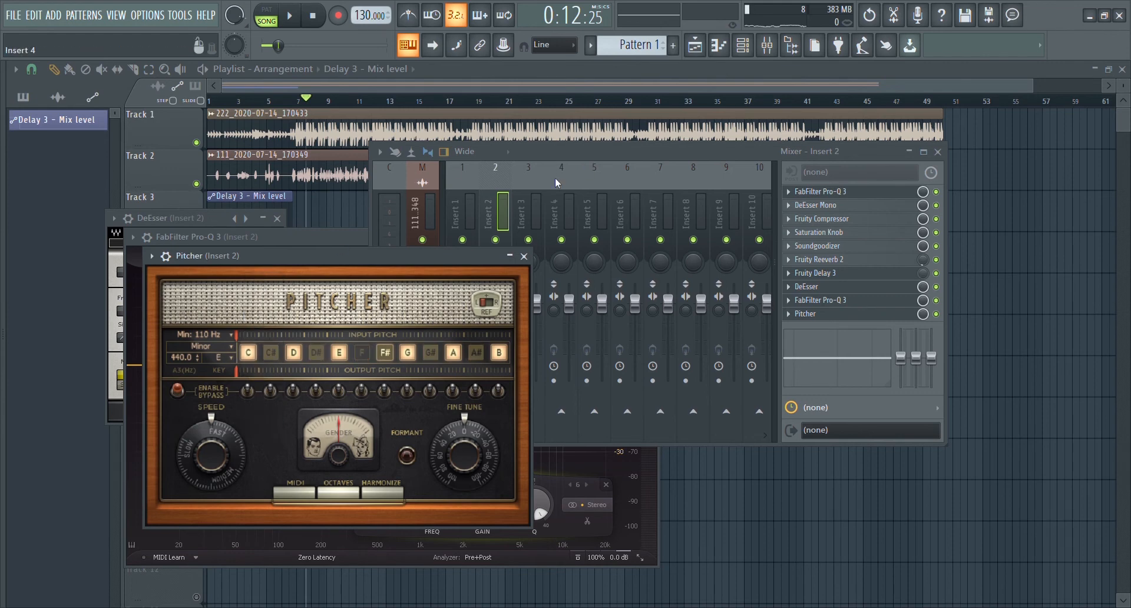
Step: Replace Edison on the master track with Auto-Key, solo Insert 1, and play the beat to detect its key
click(428, 183)
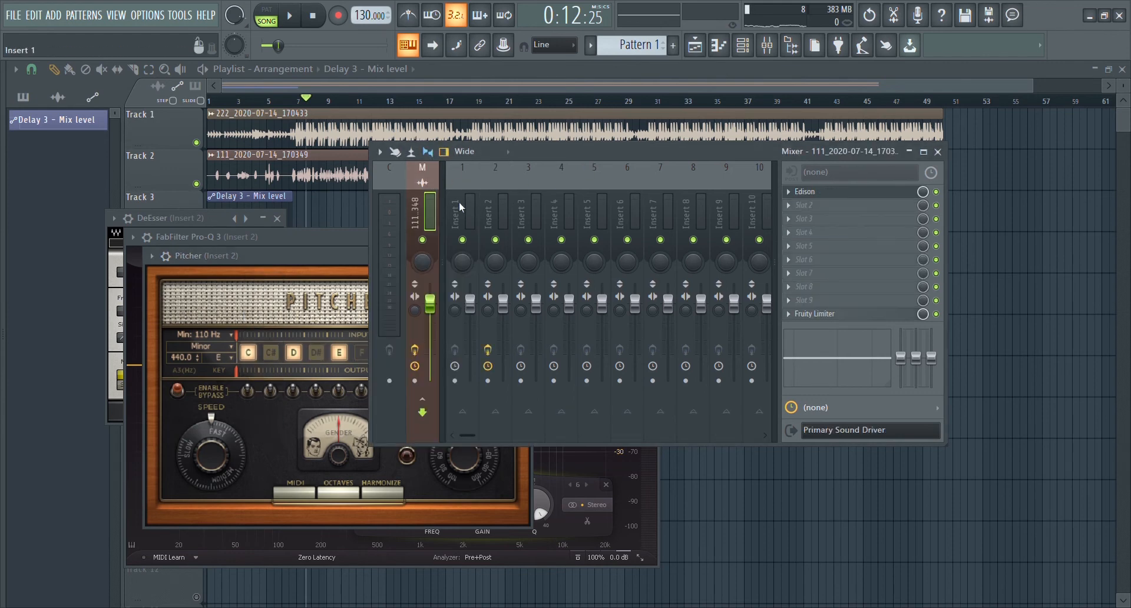
right_click(495, 241)
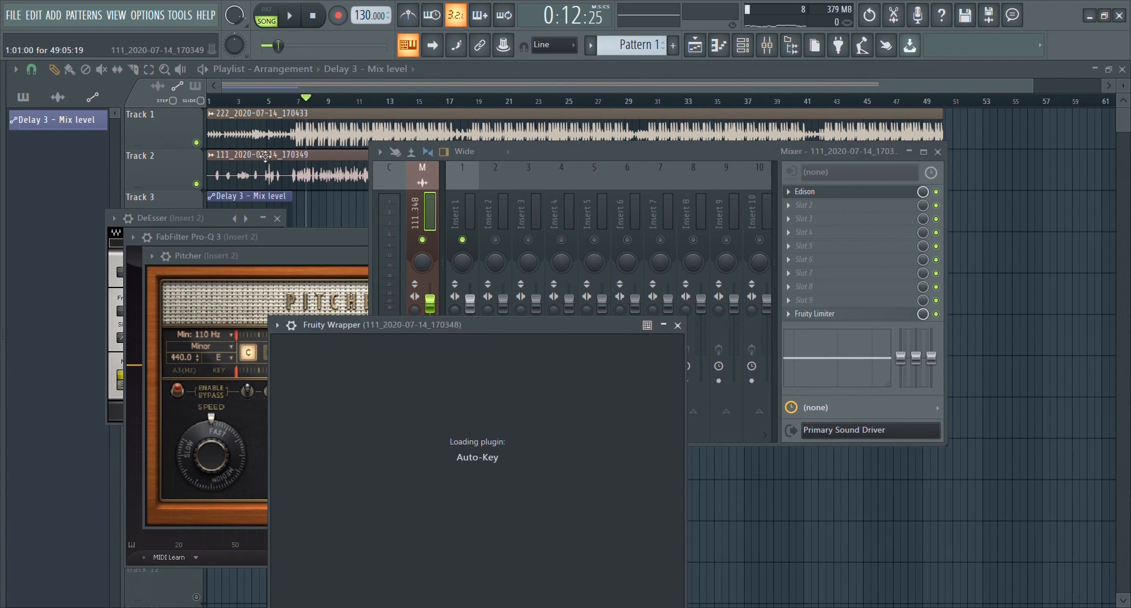
key(space)
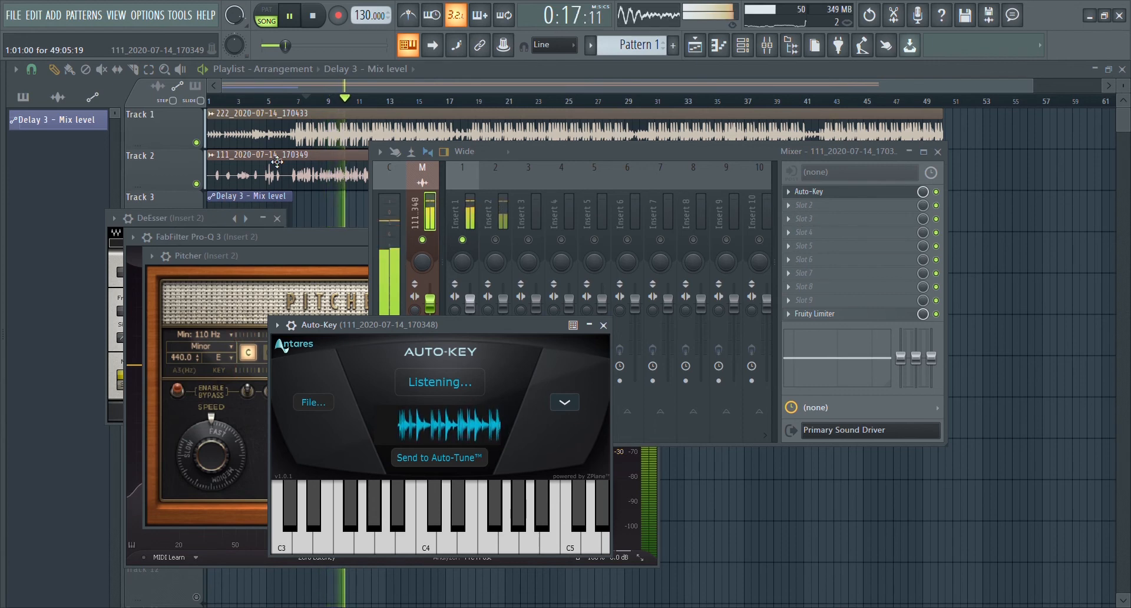
key(space)
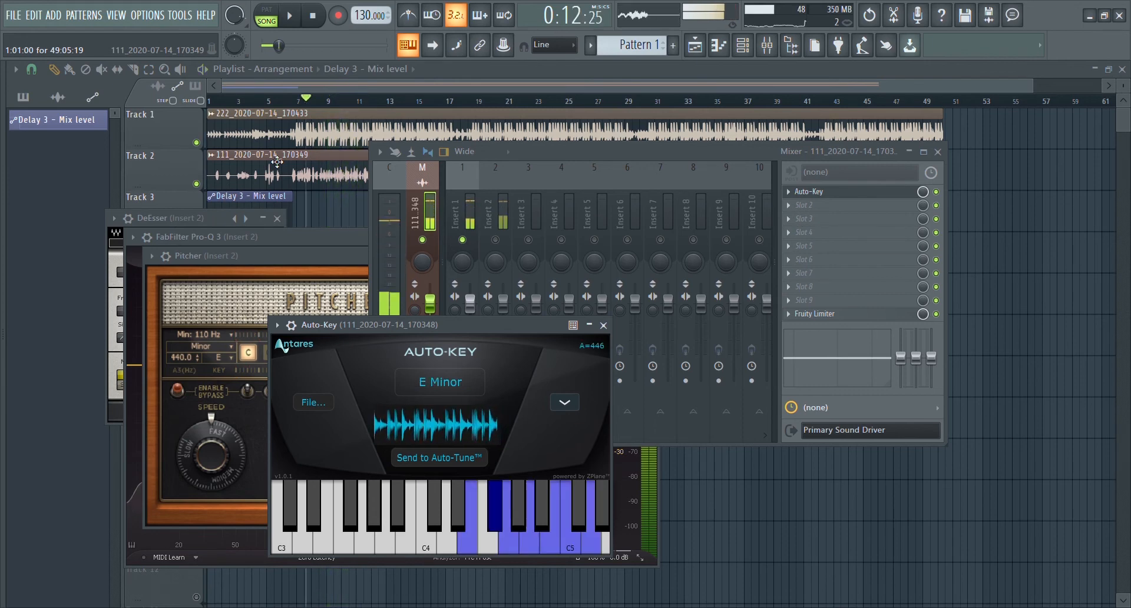
Step: Unmute Inserts 1 and 2, reopen Pitcher on Insert 2, turn its Speed to slow, and lower its Gender control during playback
click(505, 201)
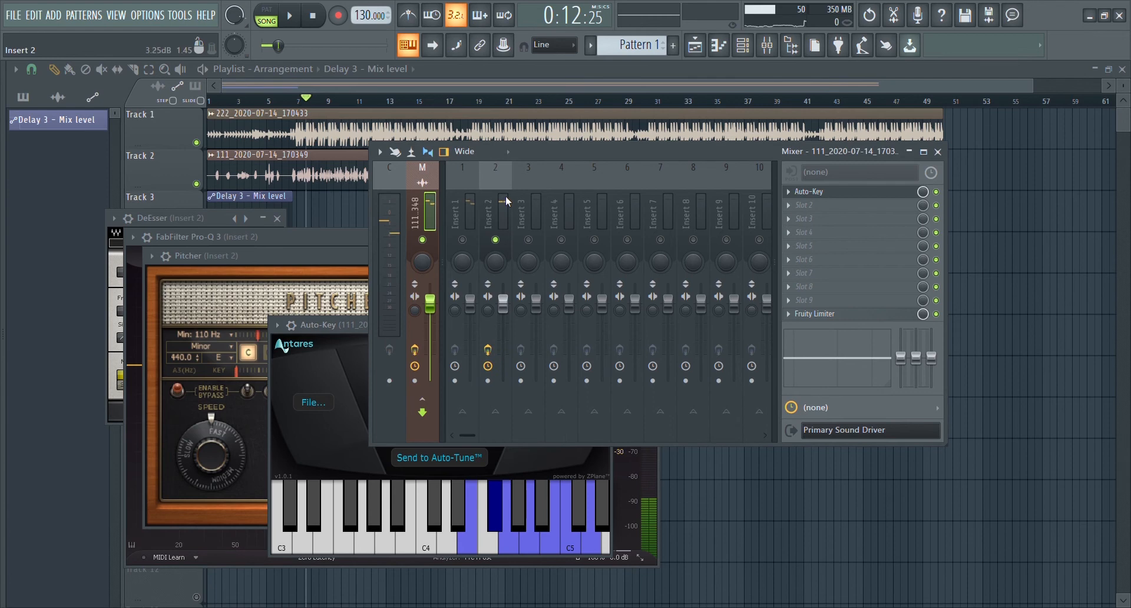
click(504, 203)
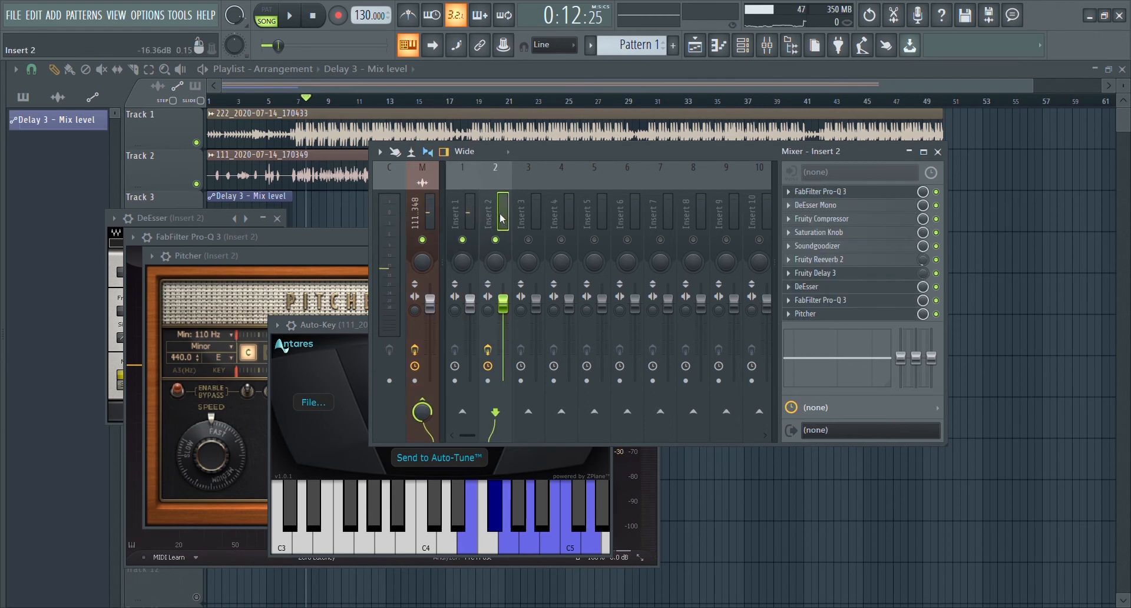
click(817, 314)
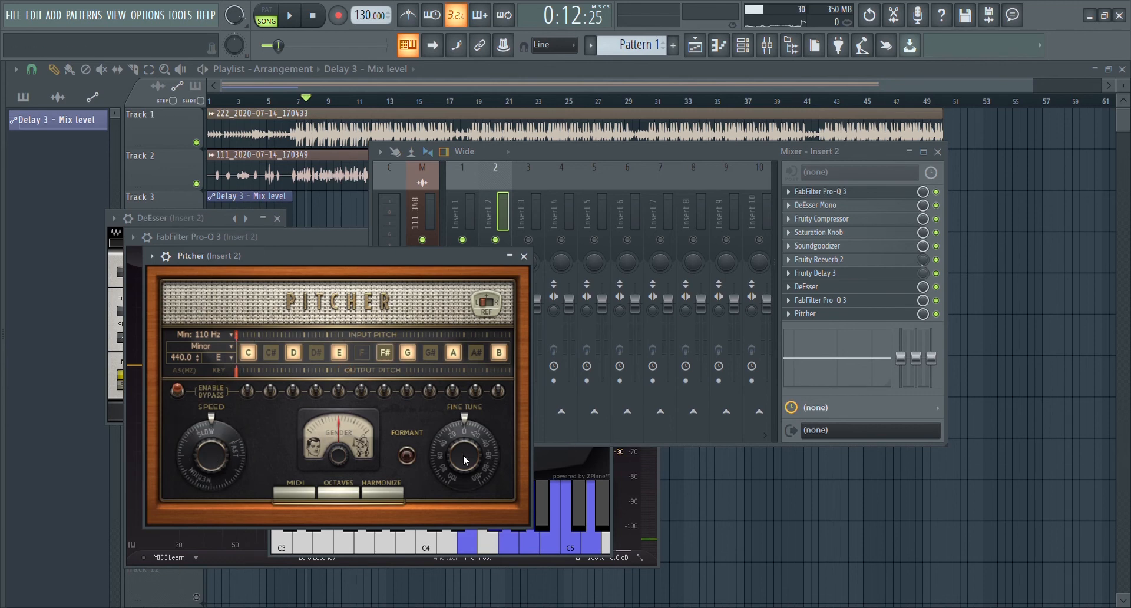
key(space)
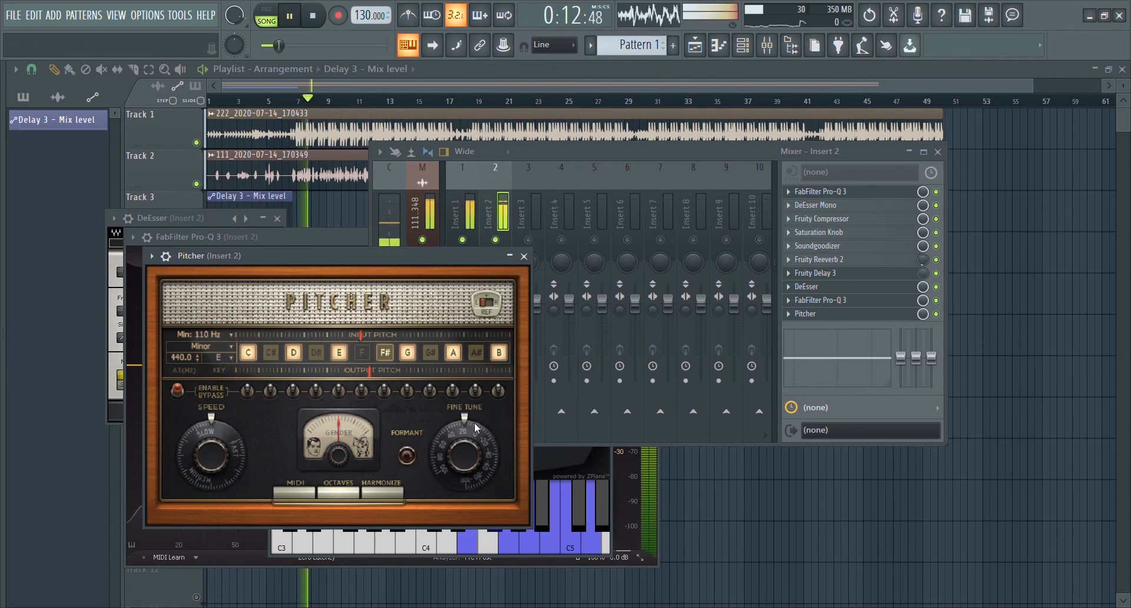
mouse_move(464, 455)
mouse_down()
mouse_move(465, 439)
mouse_move(464, 454)
mouse_up()
drag(338, 454, 338, 489)
key(space)
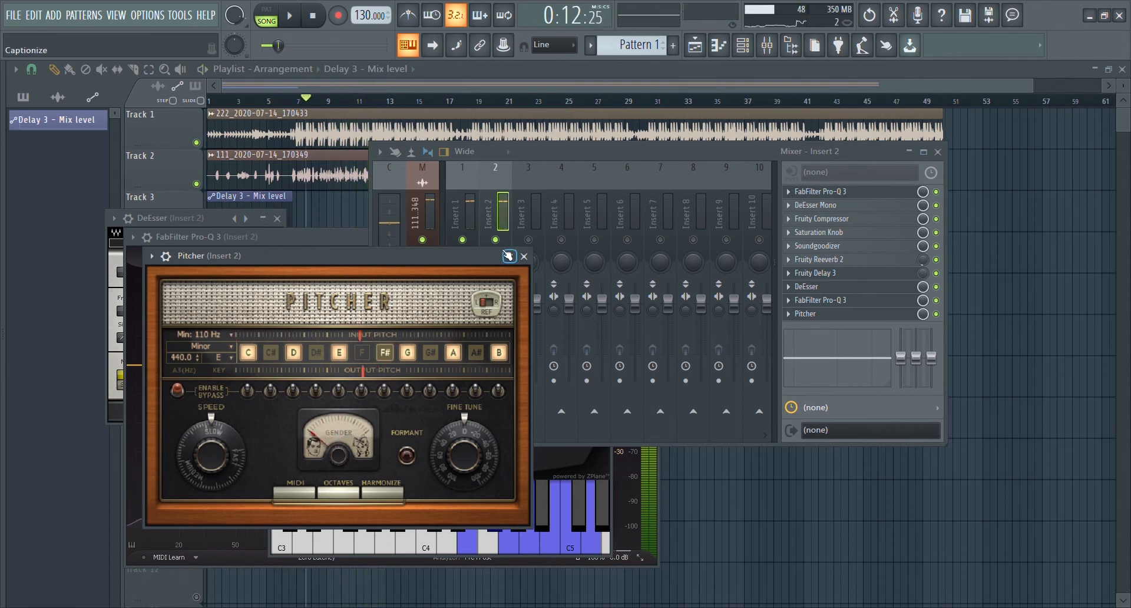
Step: Listen to the intro, and lower Insert 1's fader to about -1.8 dB while playing from around bar 7
click(218, 101)
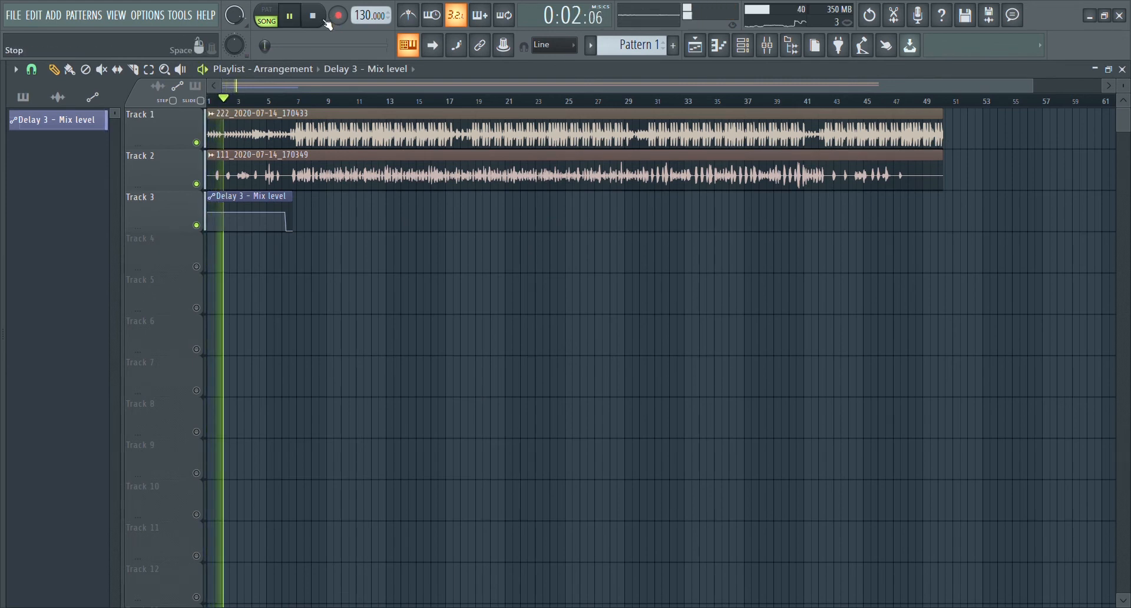
click(326, 23)
click(768, 50)
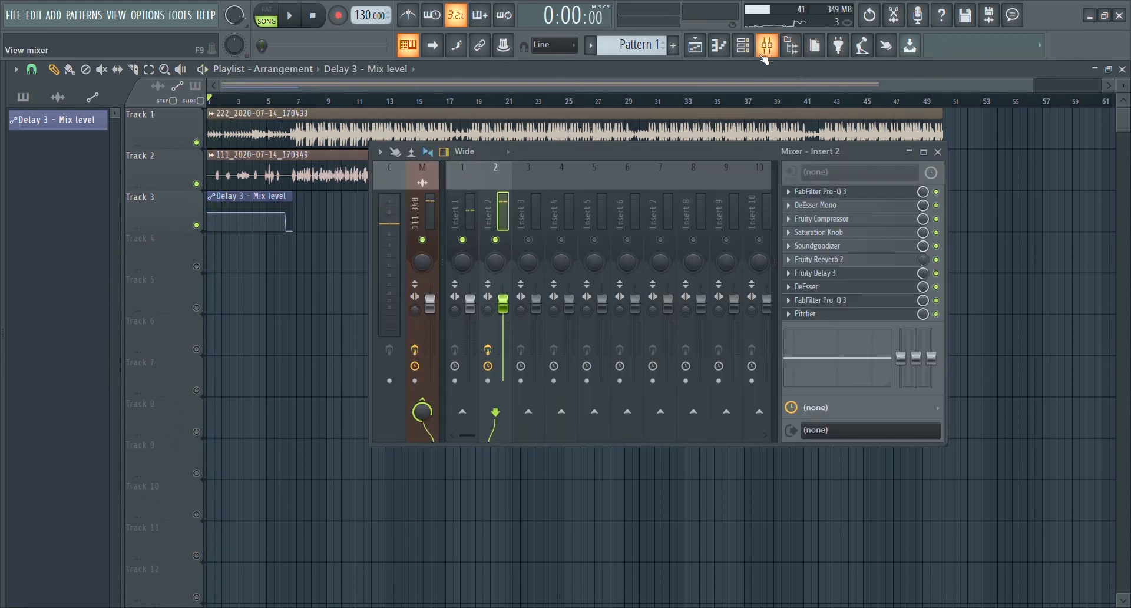
click(476, 201)
click(303, 100)
key(space)
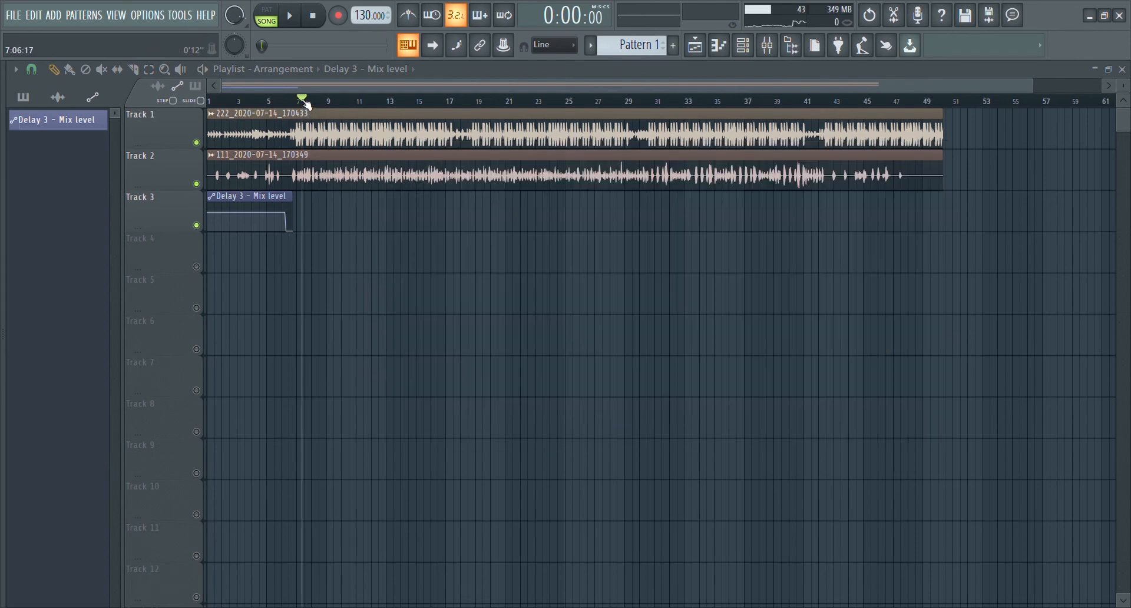
click(767, 51)
key(space)
key(space)
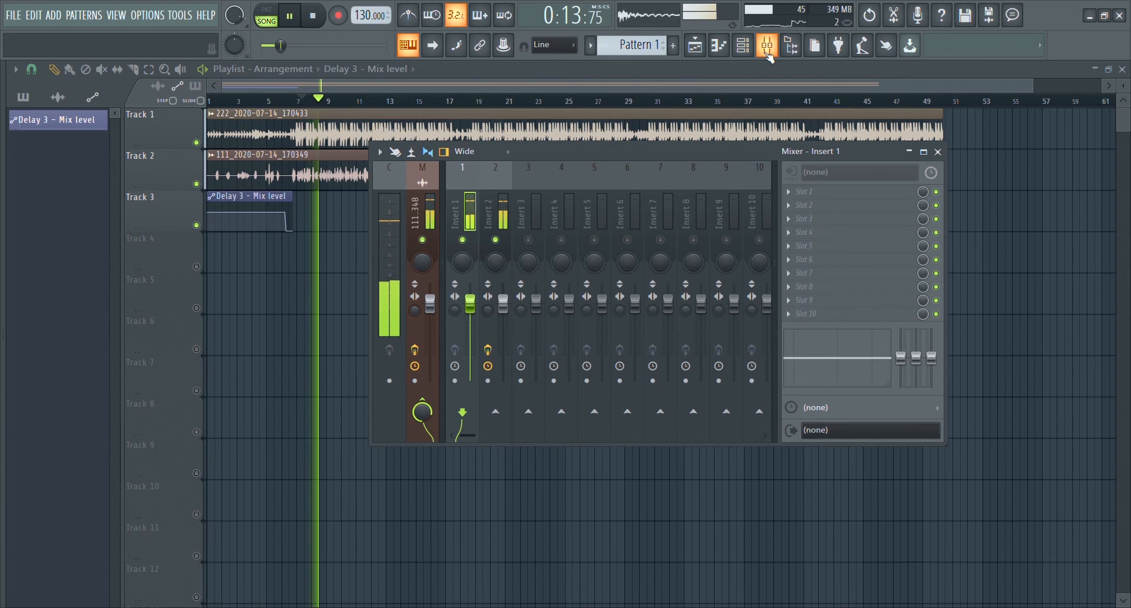
drag(473, 302, 473, 315)
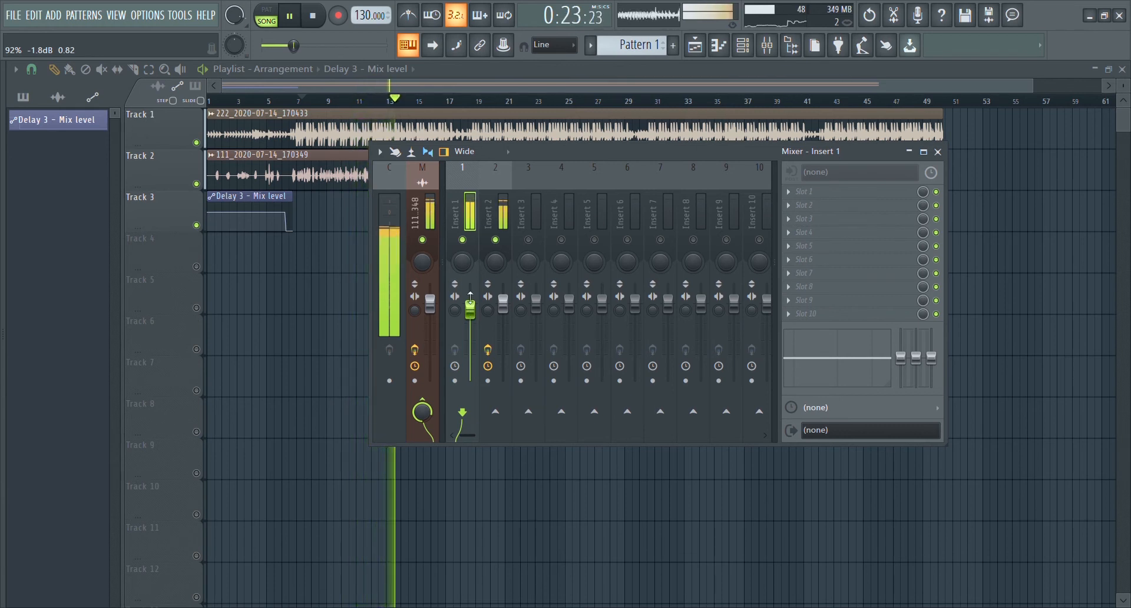
key(space)
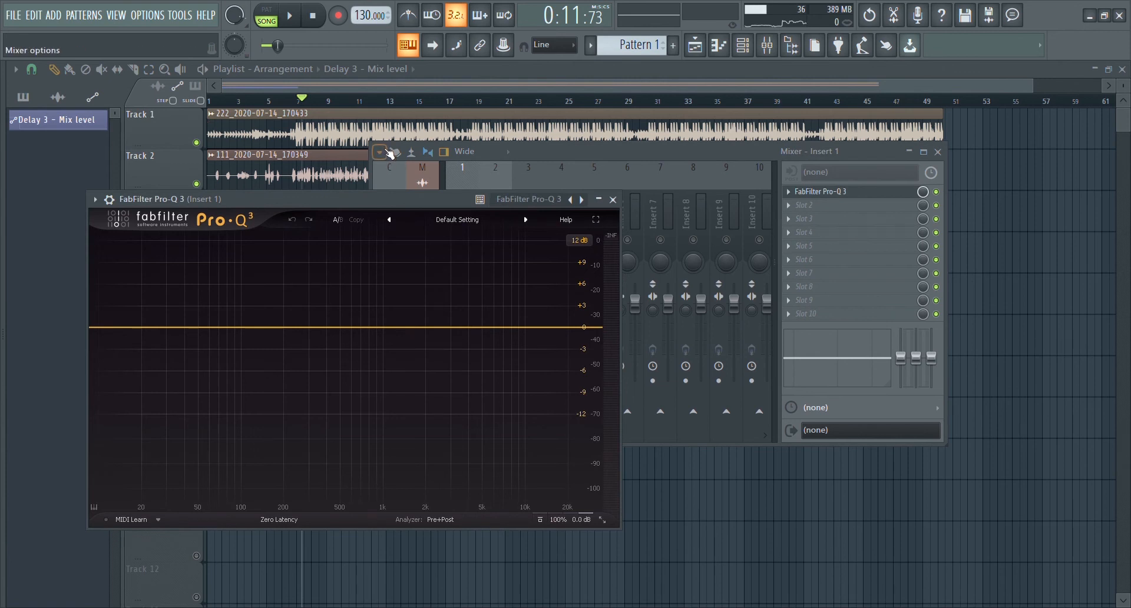
Step: In a FabFilter Pro-Q 3 on Insert 1, add four gentle bell cuts, including -1.31 dB at 3606 Hz and -0.73 dB near 300 Hz
key(space)
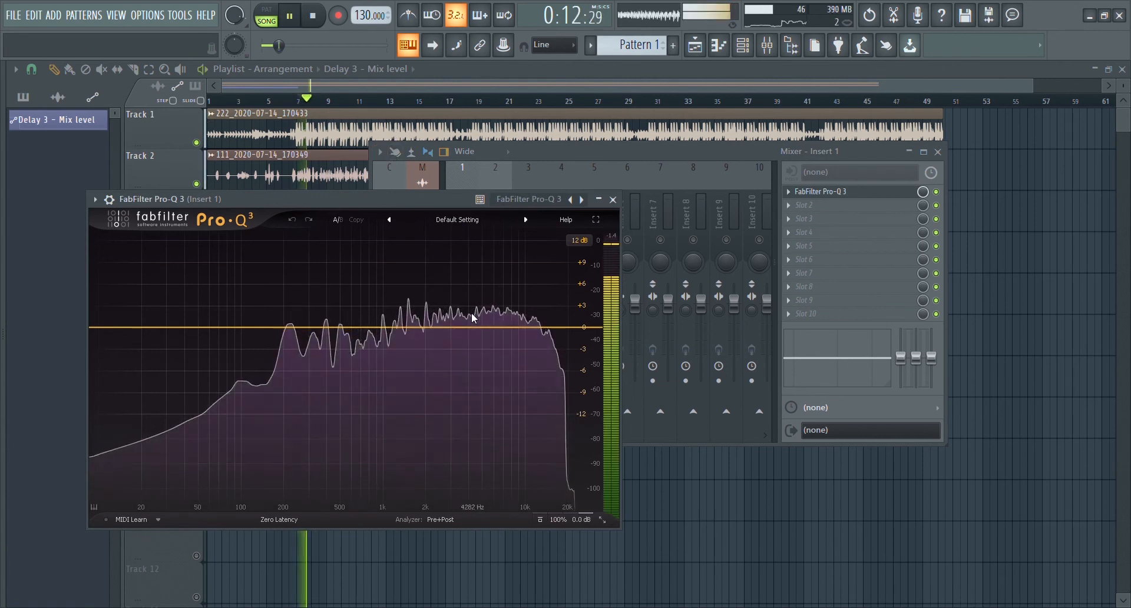
drag(464, 327, 462, 337)
drag(373, 329, 313, 334)
key(space)
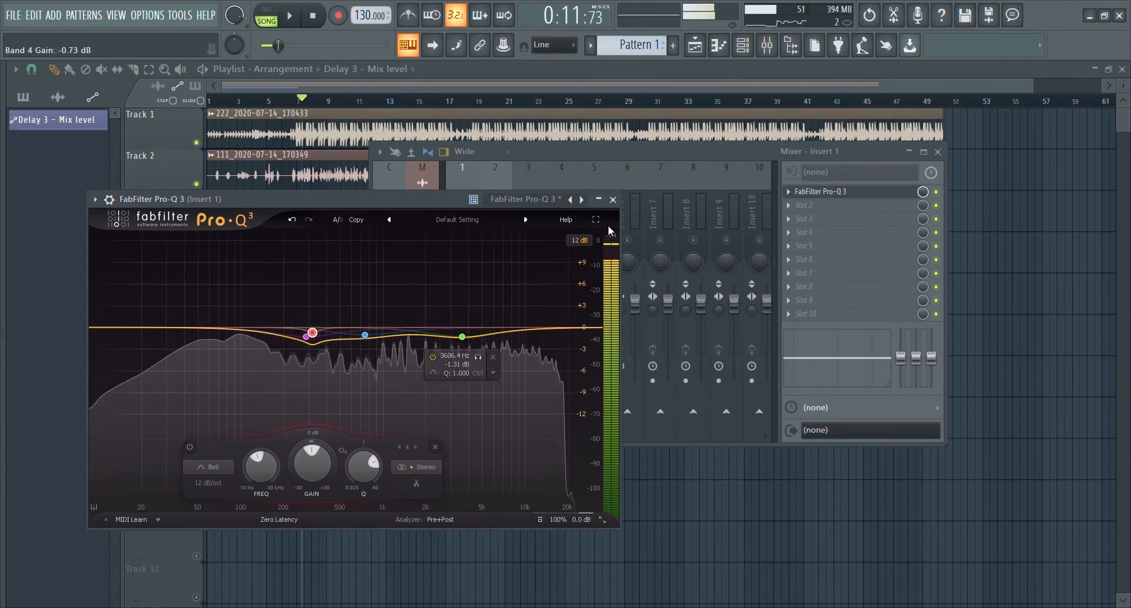
click(598, 199)
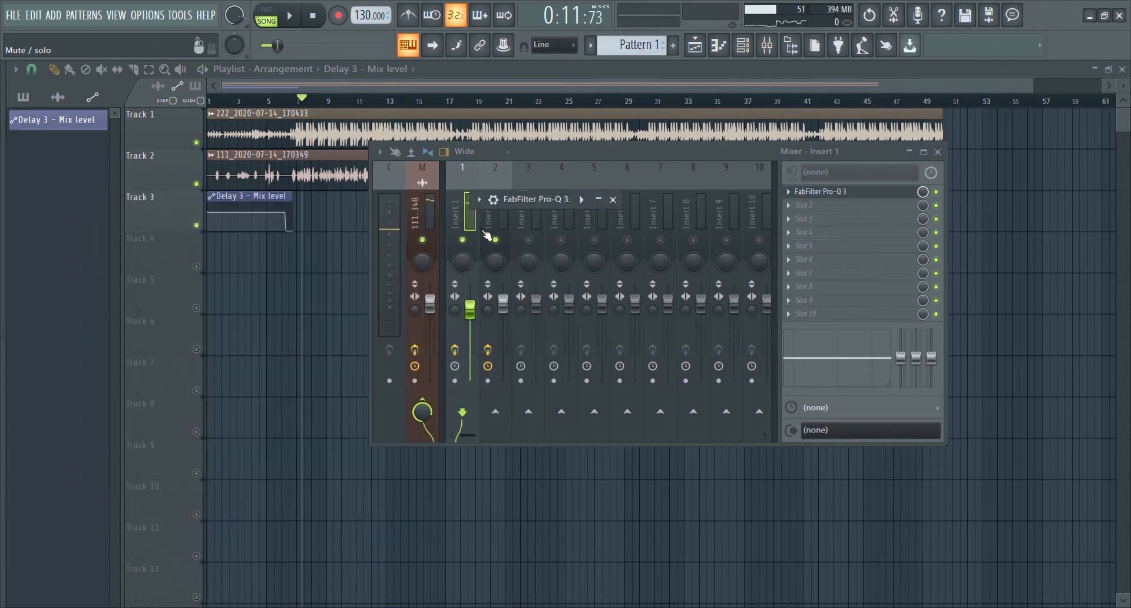
Step: Play the song from around bar 7, and disable Auto-Key and Fruity Limiter on the master track
click(486, 235)
key(space)
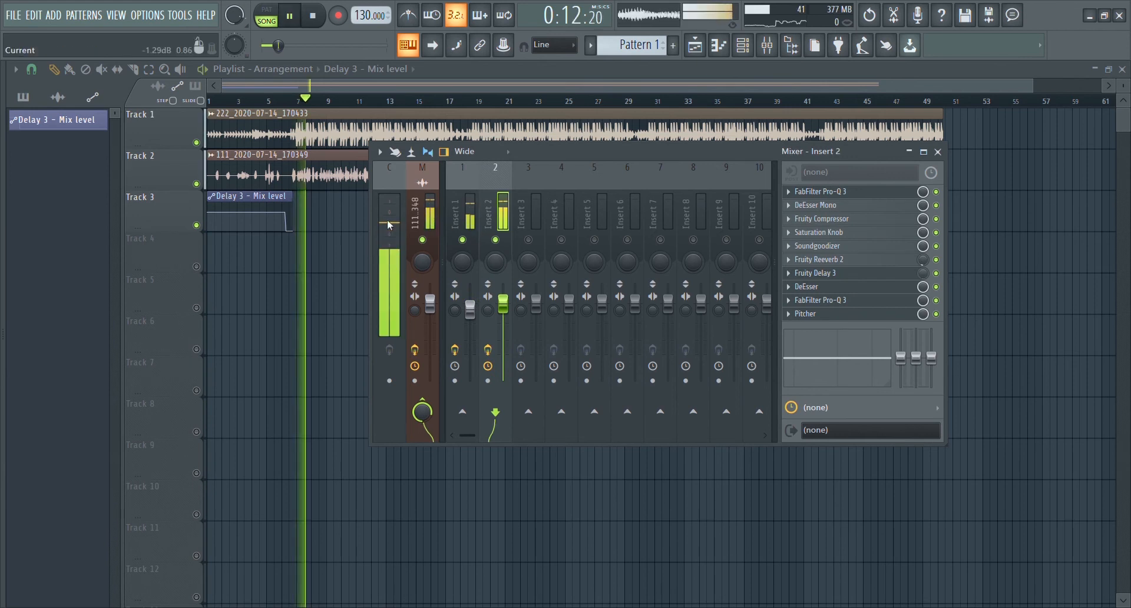
click(388, 224)
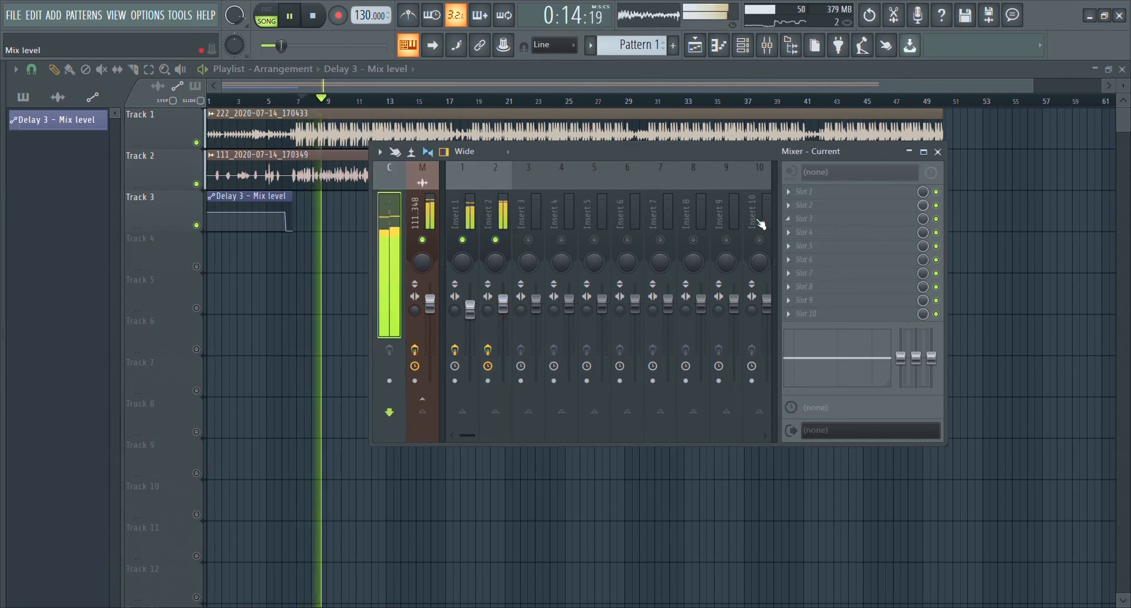
click(419, 216)
click(936, 313)
click(936, 191)
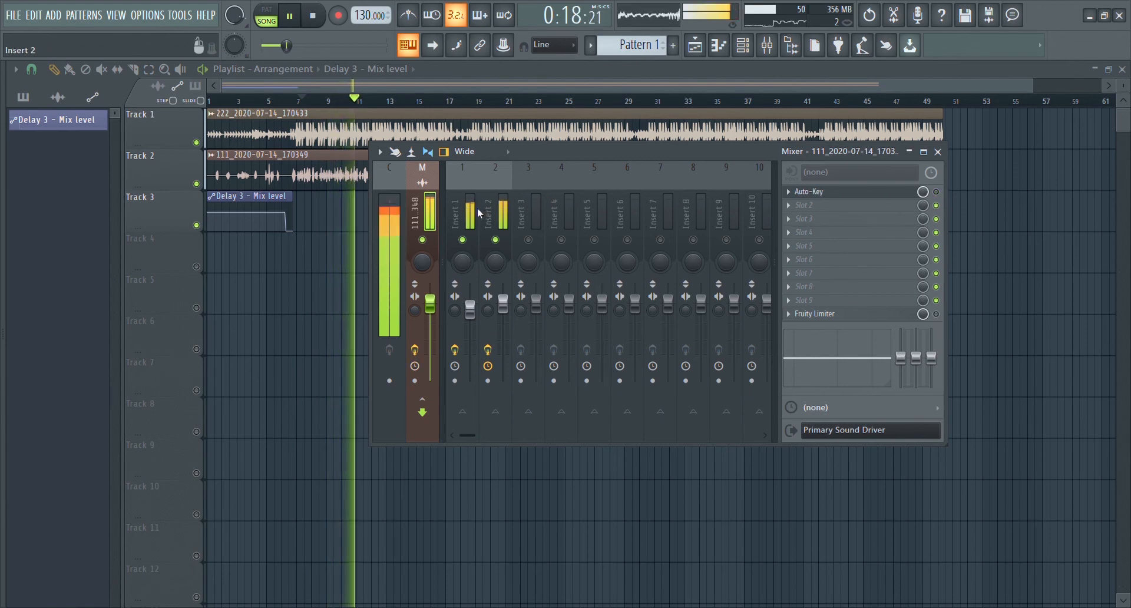
Step: Select Inserts 1 and 2 together and lower both faders, bringing Insert 2 to about -8 dB
click(470, 213)
ctrl+shift+click(497, 210)
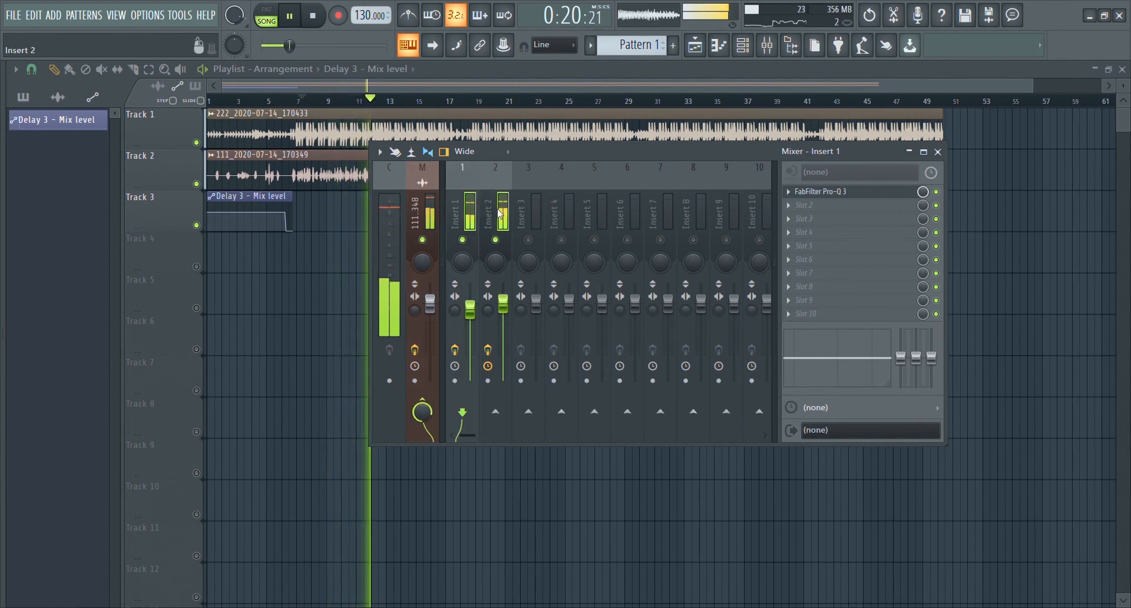
click(503, 304)
drag(503, 304, 503, 325)
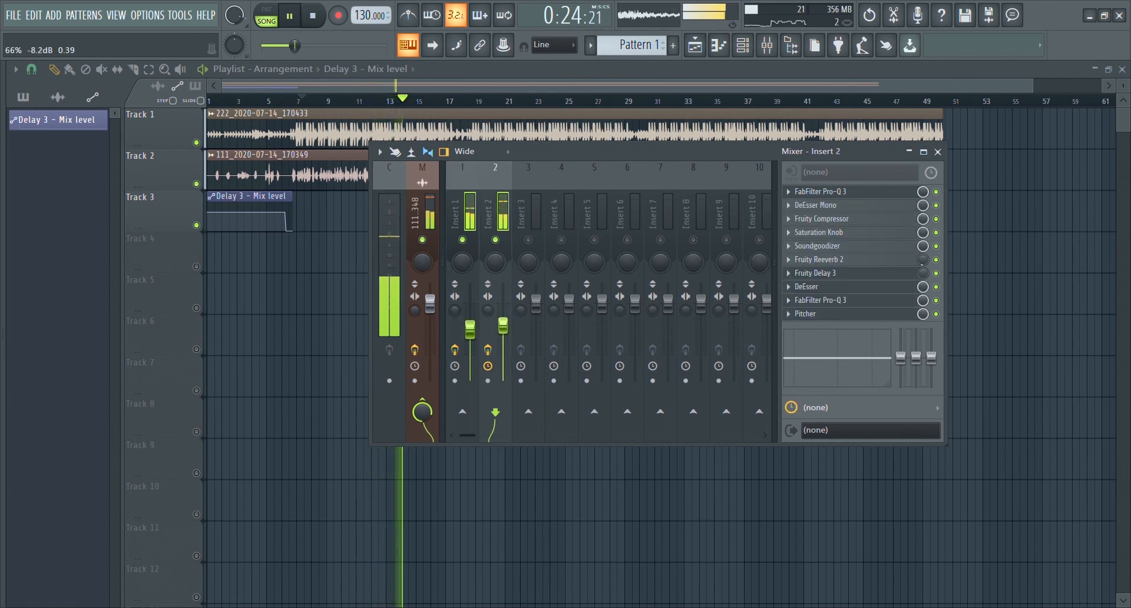
Step: Stop playback, replace Auto-Key on the master track with Ozone 9, and load its Smooth Hip-Hop preset
click(429, 227)
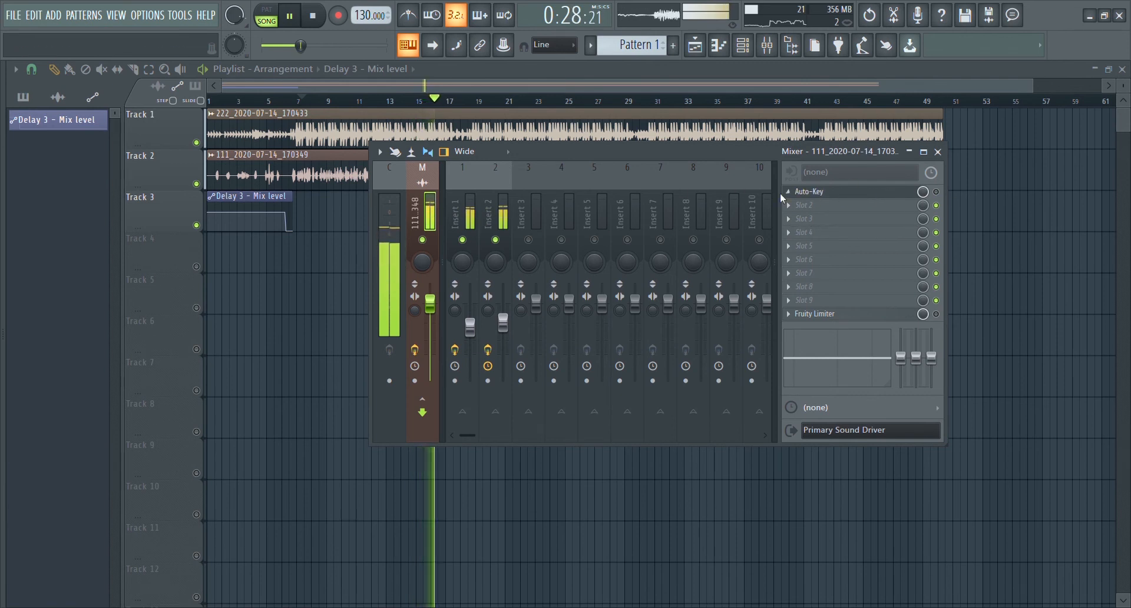
key(space)
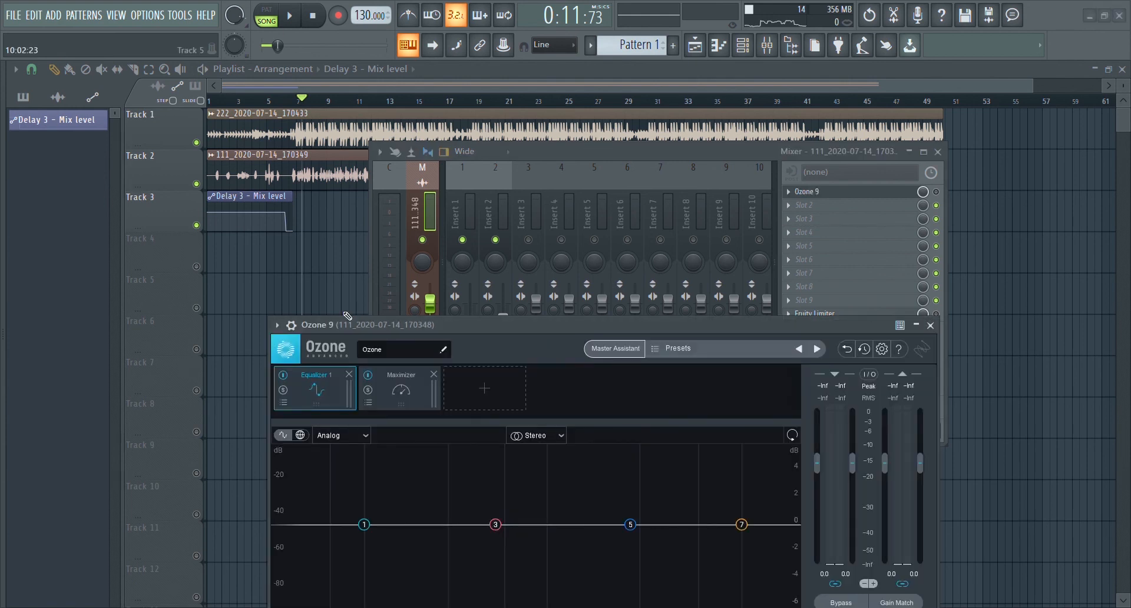
drag(356, 324, 332, 195)
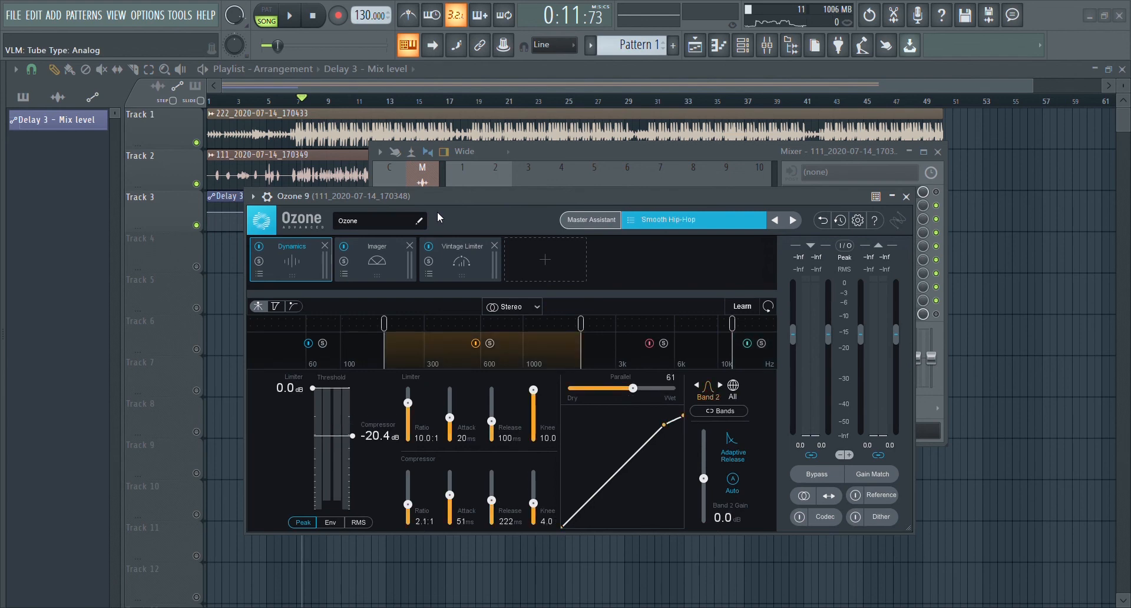
Step: Enable Ozone 9 on the master and audition other presets during playback, including Vintage Hip-Hop
click(300, 22)
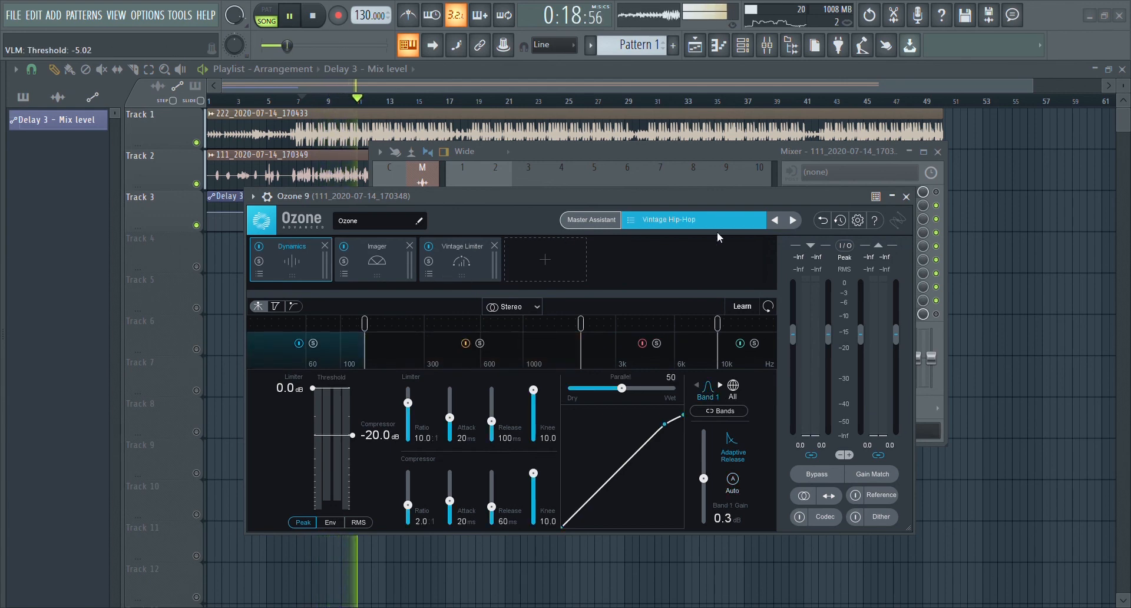
click(752, 145)
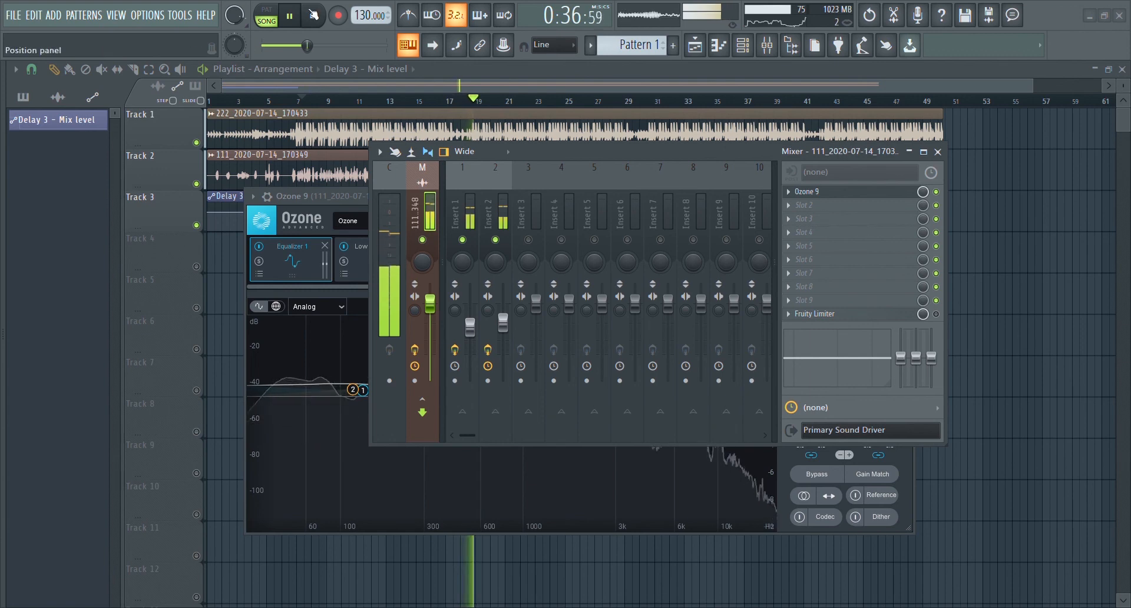
click(289, 16)
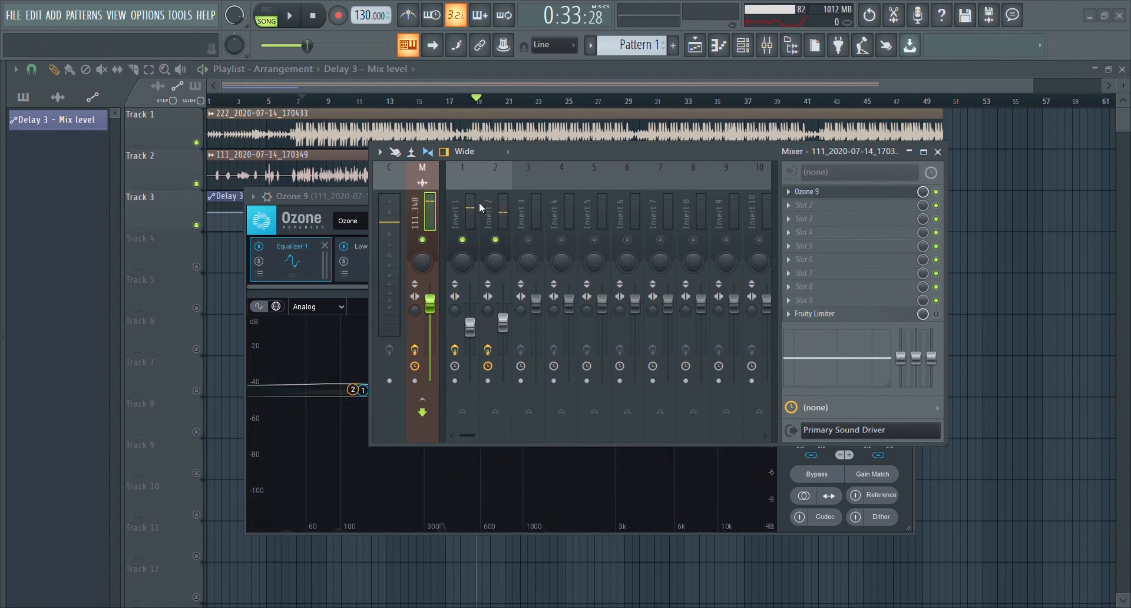
Step: Play the song from the beginning while auditioning Ozone 9 presets on the master, ending on a chain of Equalizer, Dynamics, Imager and Maximizer
key(ctrl+z)
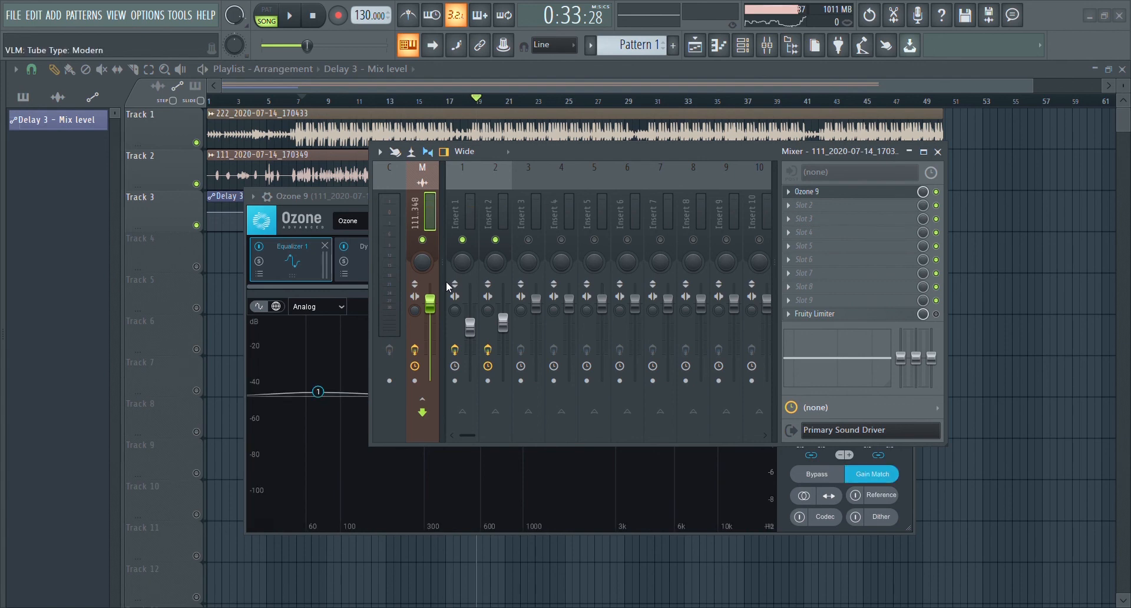
click(270, 25)
key(space)
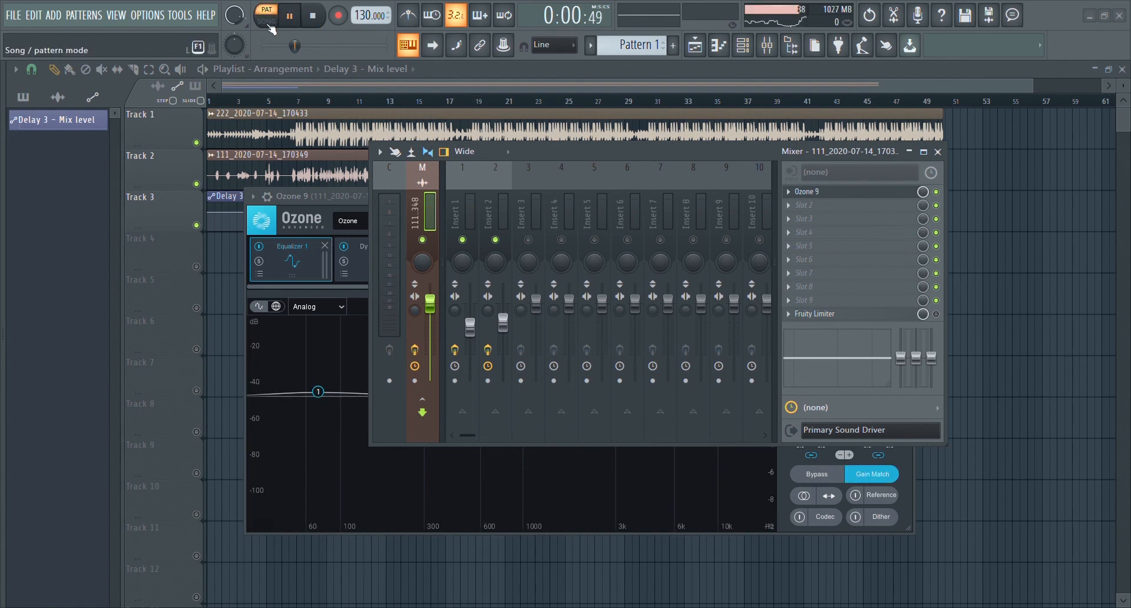
click(270, 26)
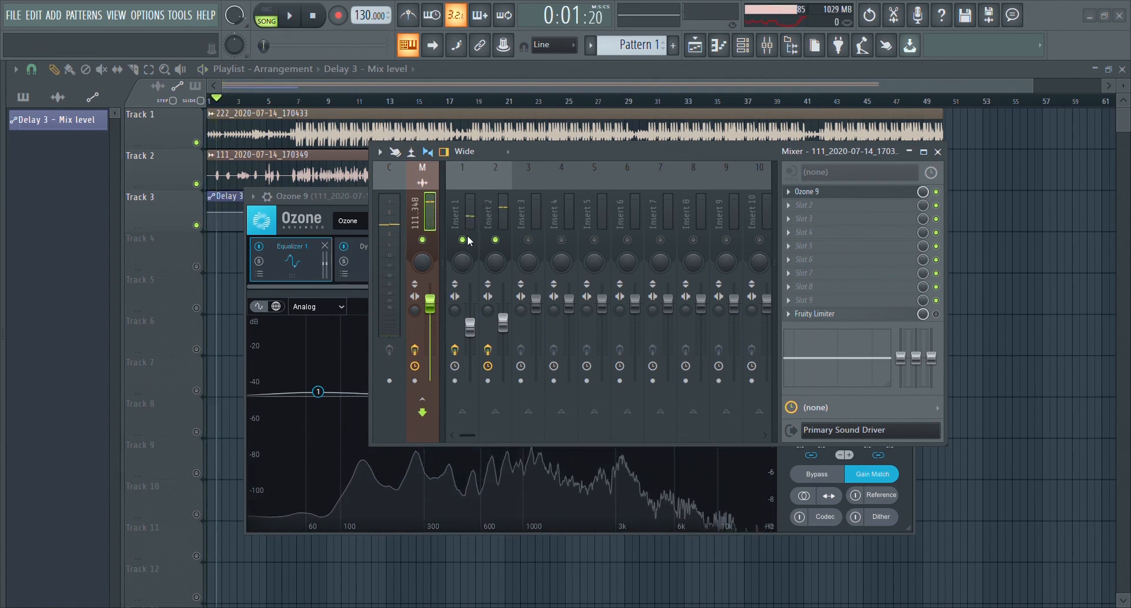
key(space)
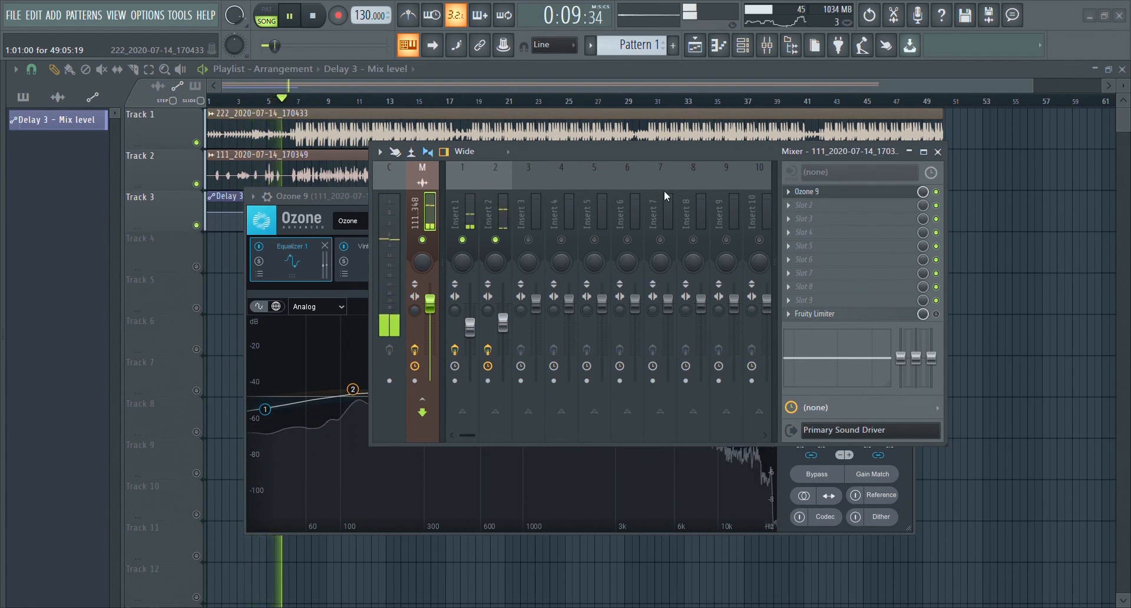
drag(581, 150, 802, 212)
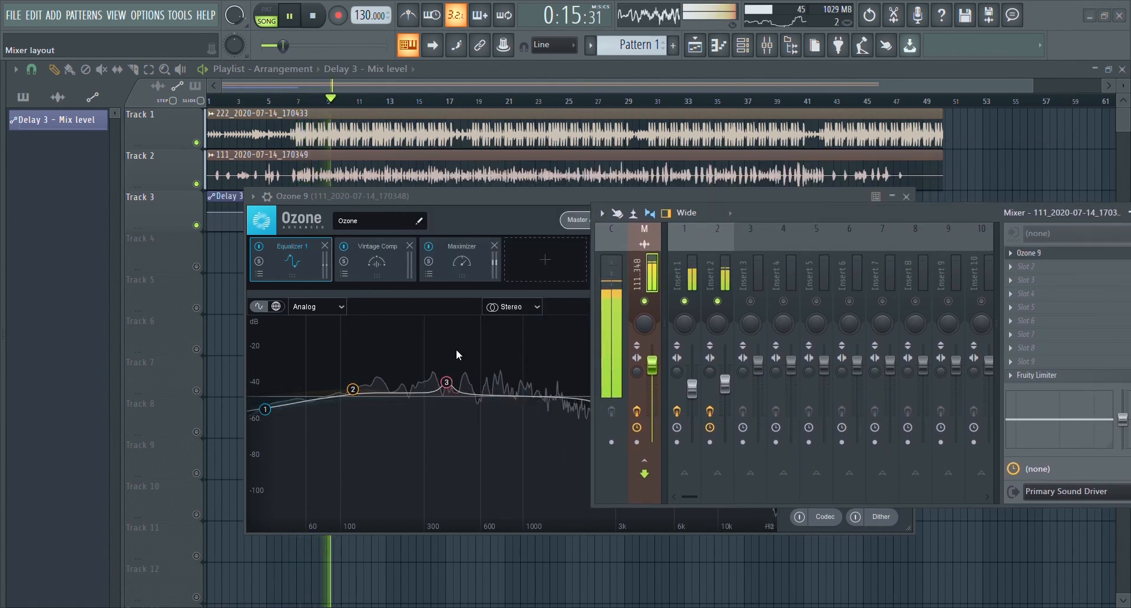
key(ctrl+z)
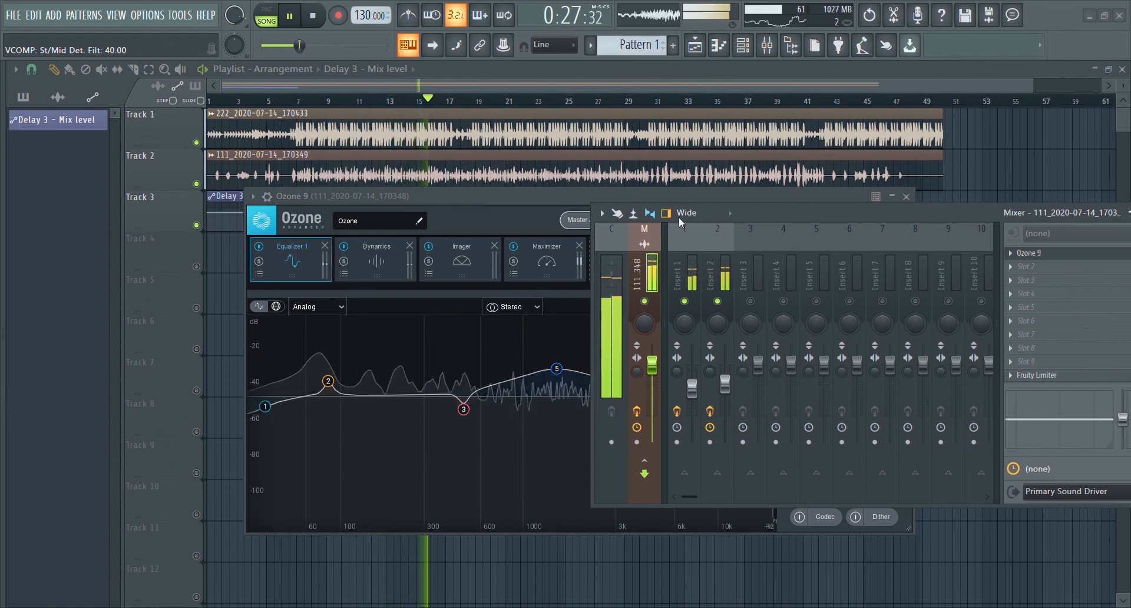
key(space)
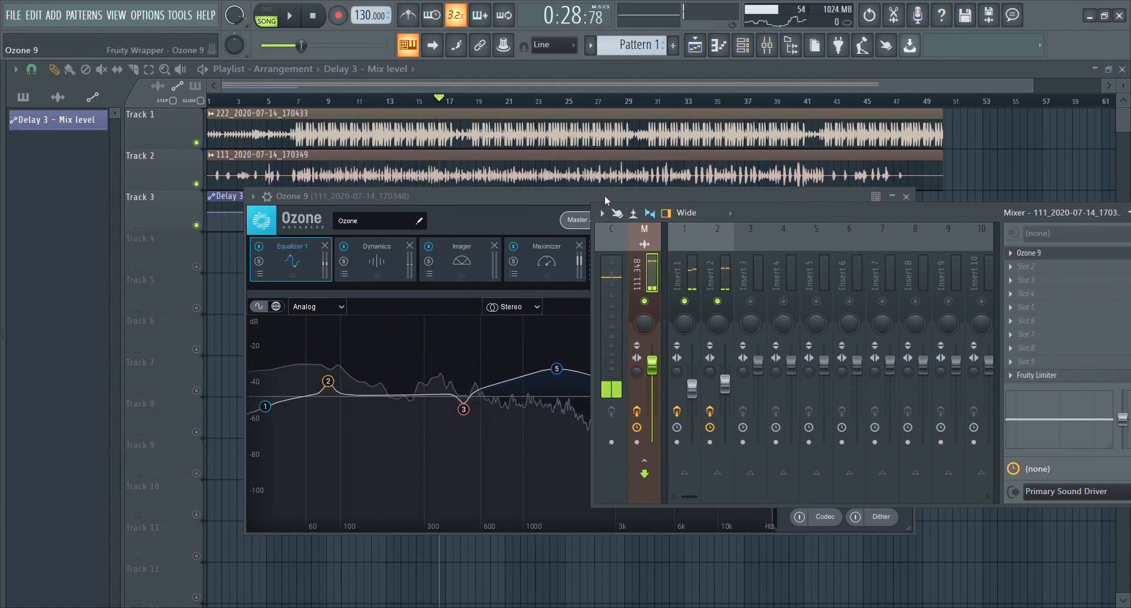
Step: Add Ozone 9 Imager after Ozone 9 on the master track and play the song from the start through it
drag(752, 217, 501, 207)
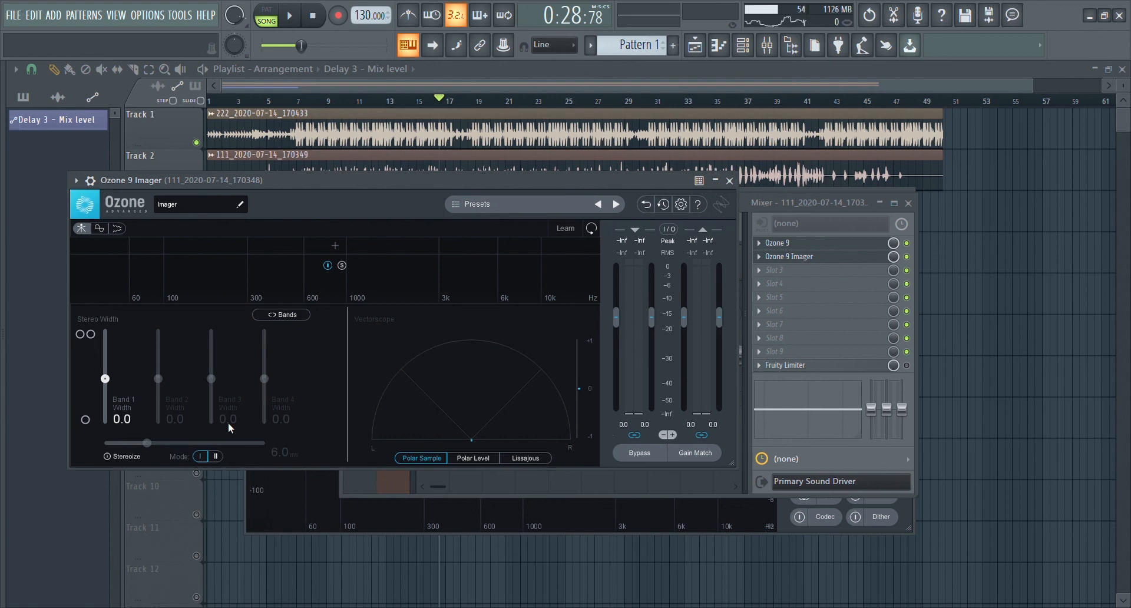
key(space)
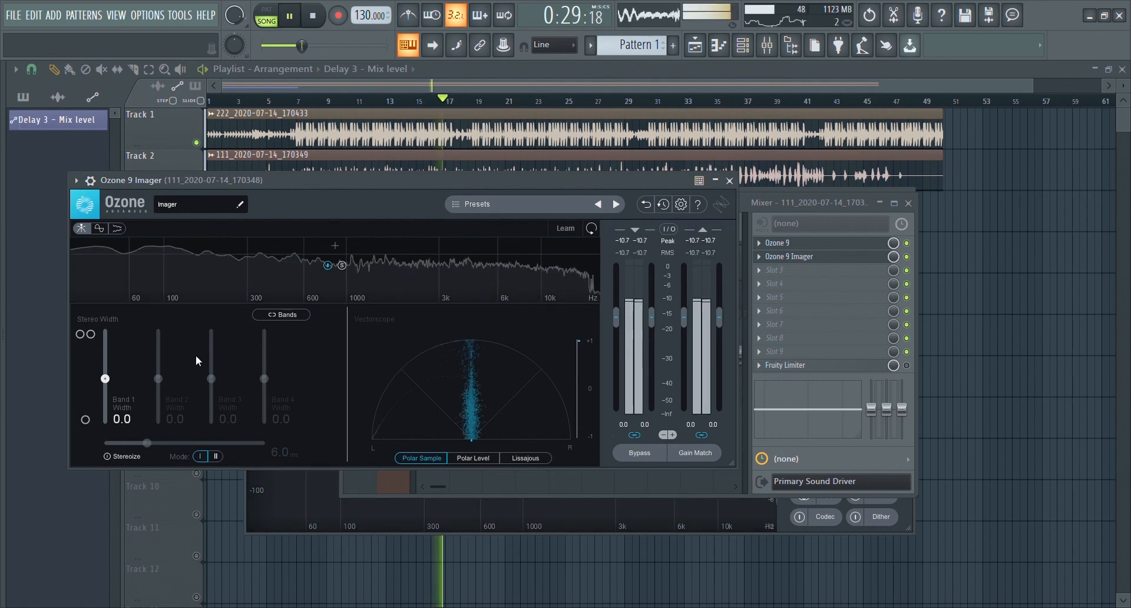
key(space)
key(space)
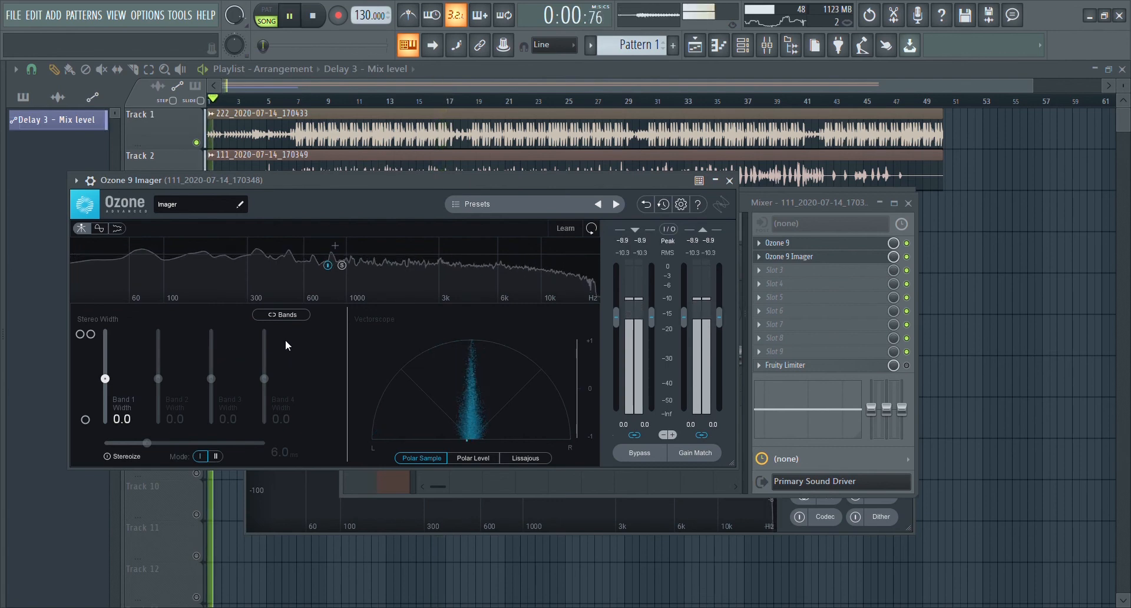
key(space)
key(space)
Step: Set the Imager's Band 1 width to 7.6 and enable Stereoize with a 6.0 ms delay on the master
drag(105, 378, 104, 375)
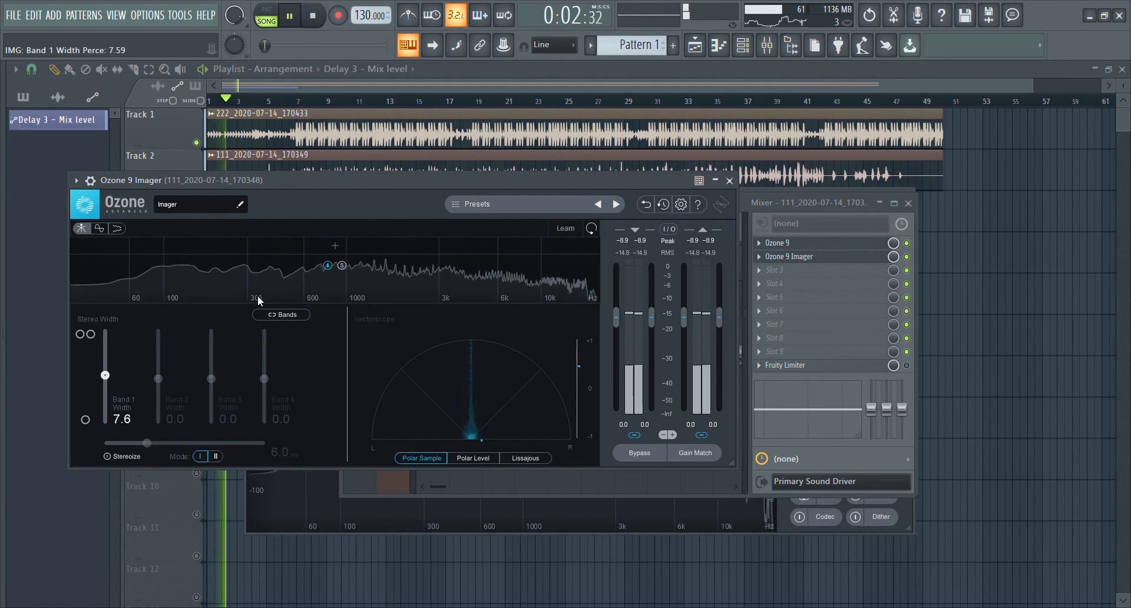
click(107, 456)
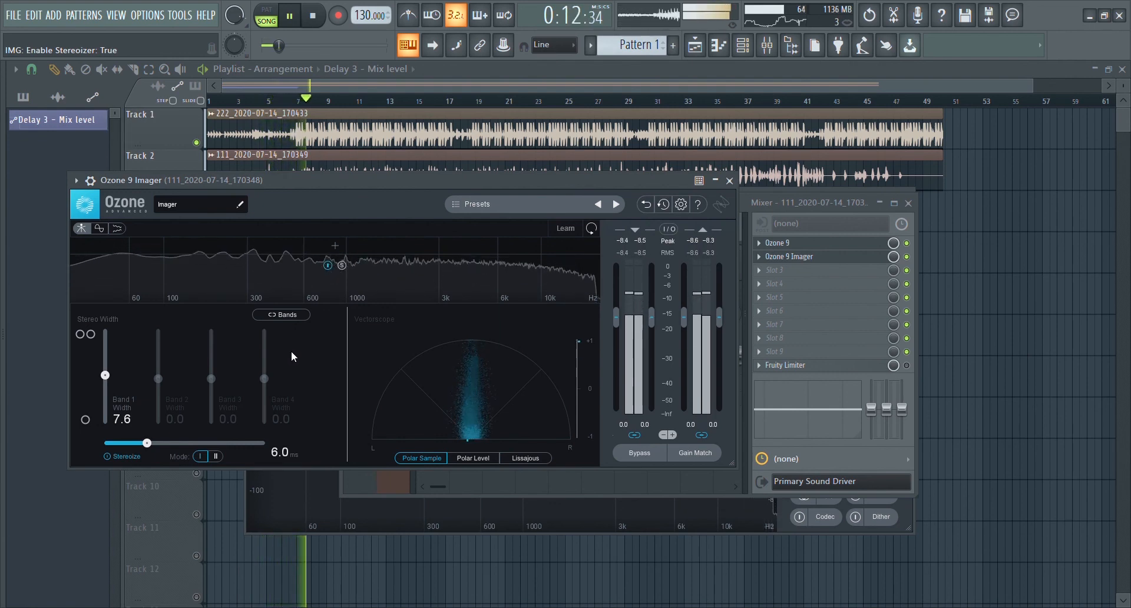
drag(147, 442, 141, 444)
key(space)
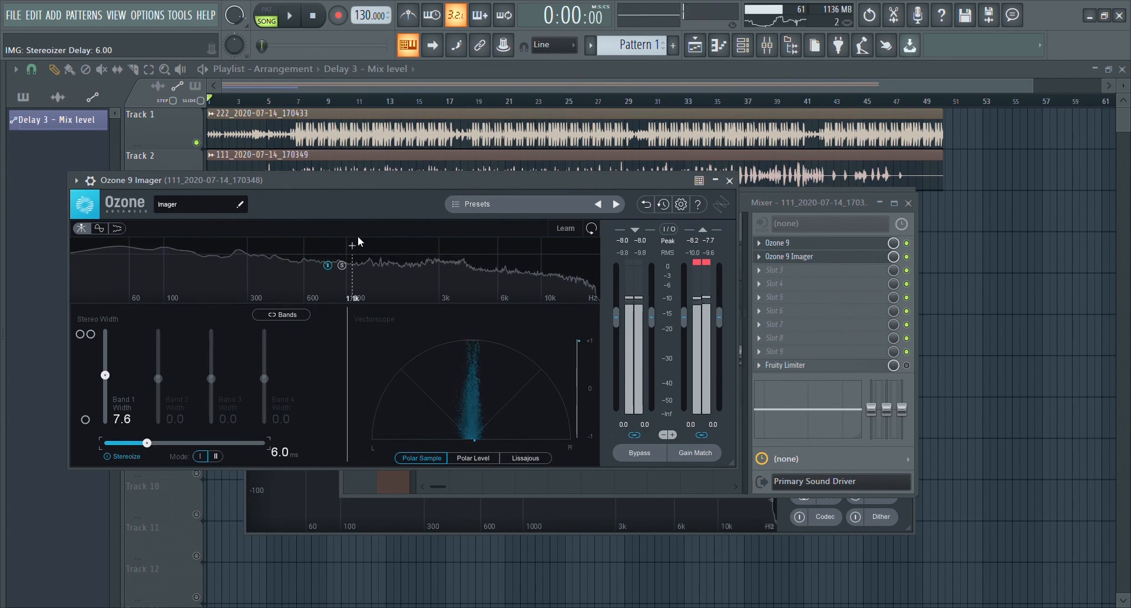
Step: Listen to the mastered song from around bar 7 and around bar 19, checking the levels in the mixer
key(space)
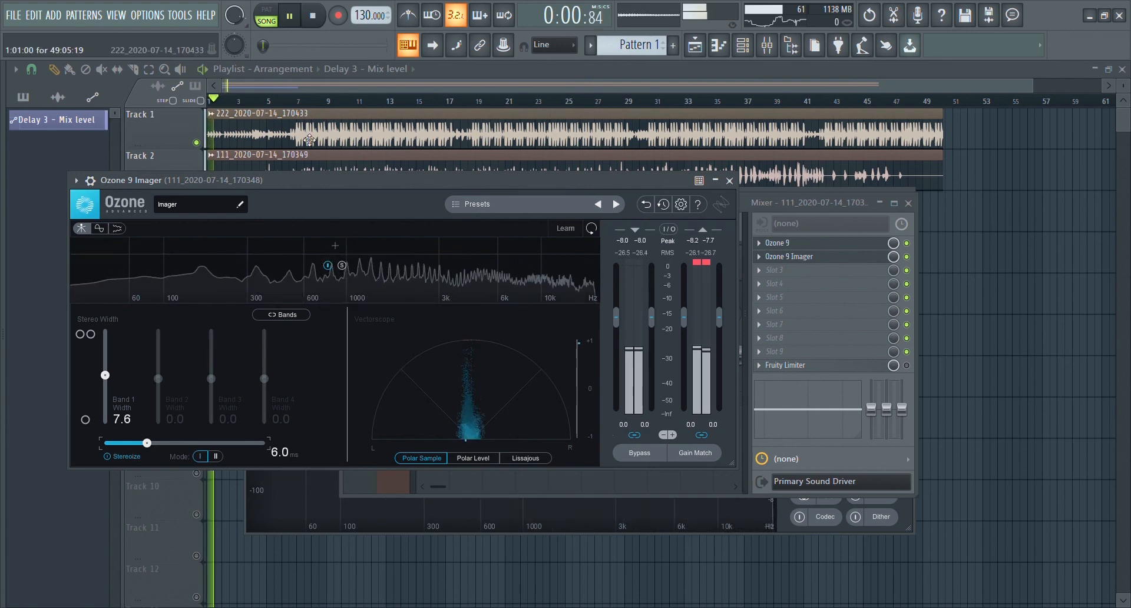
click(309, 103)
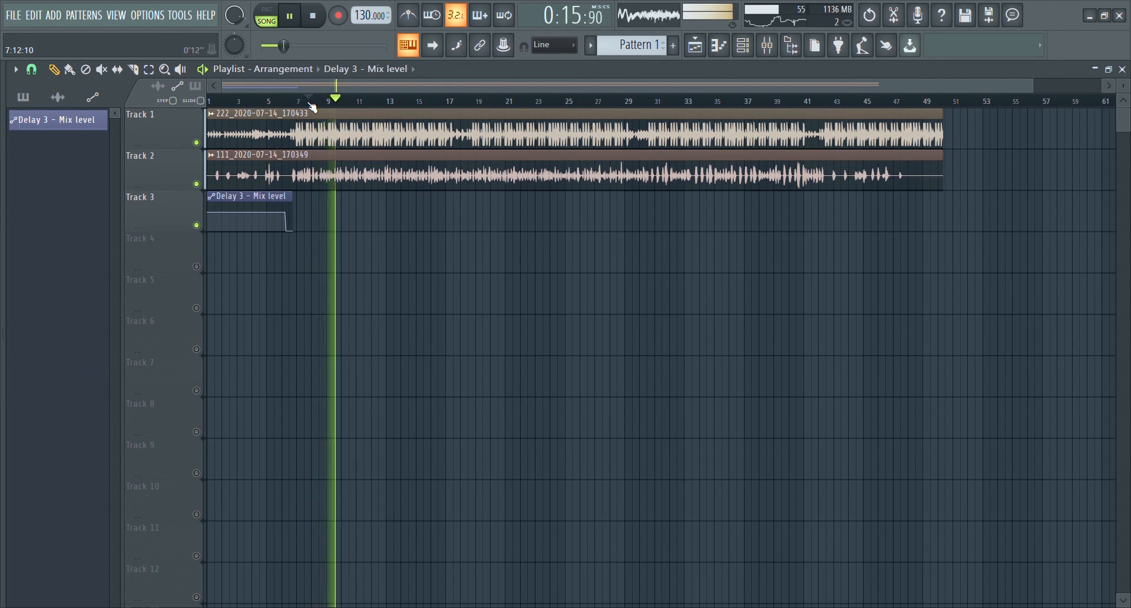
click(767, 48)
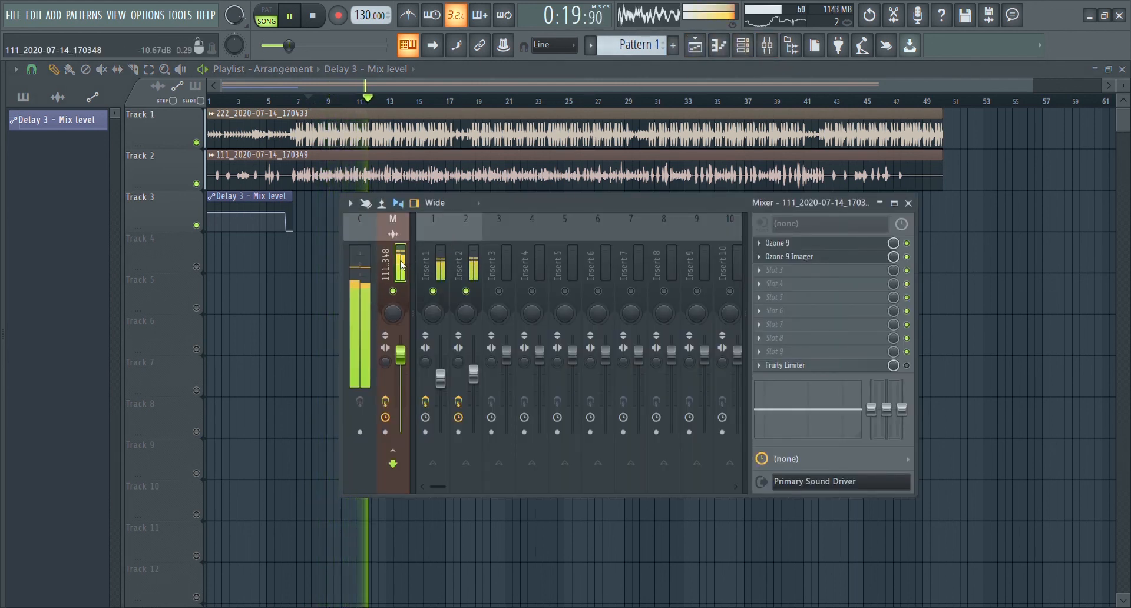
key(space)
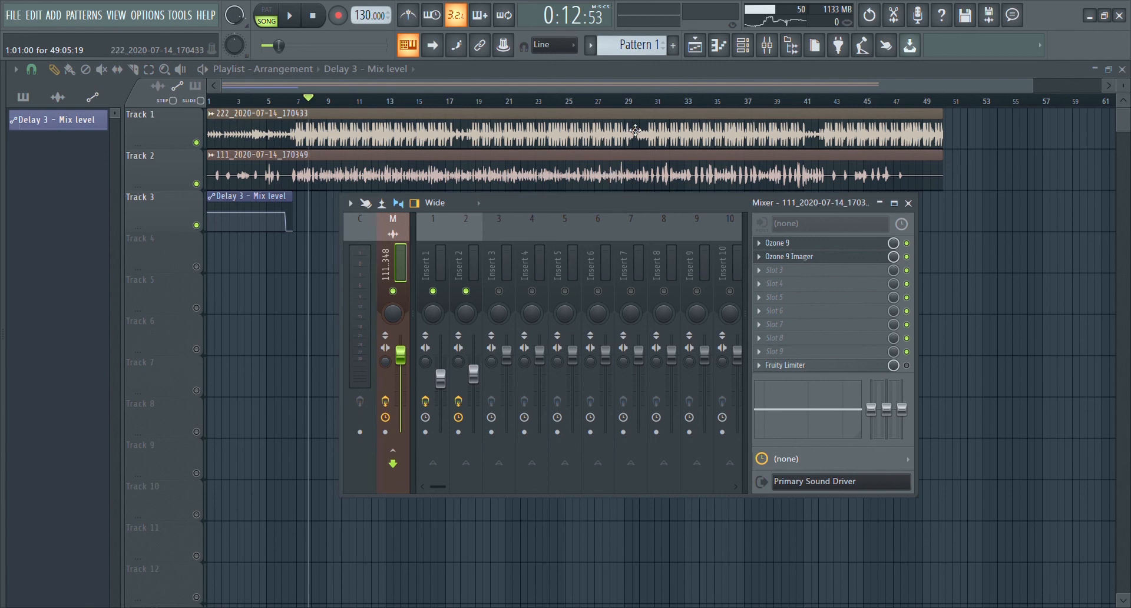
click(482, 100)
key(space)
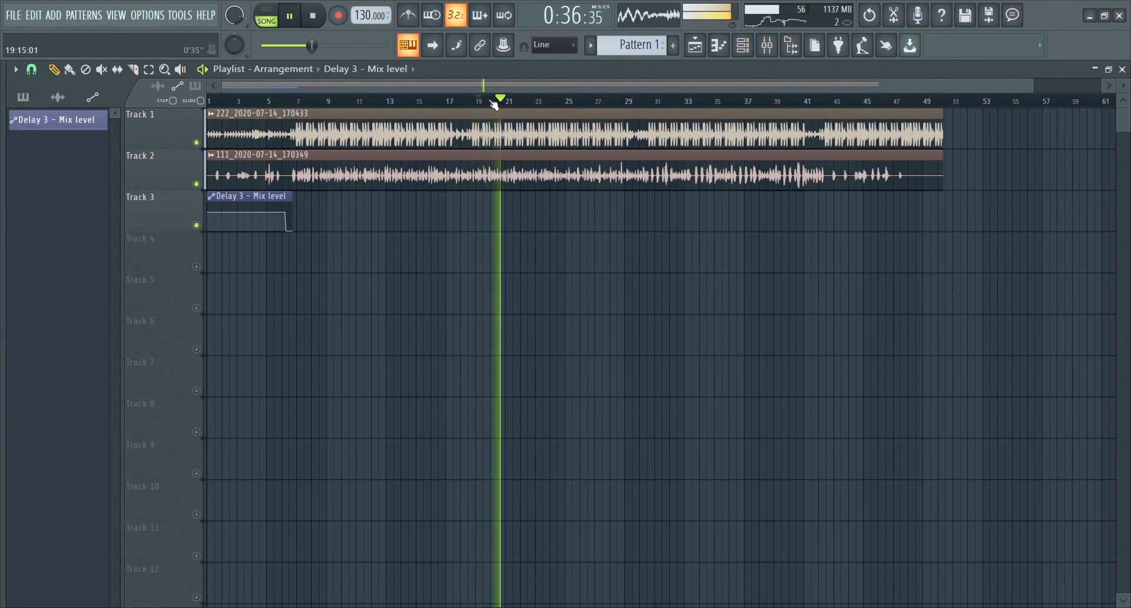
key(space)
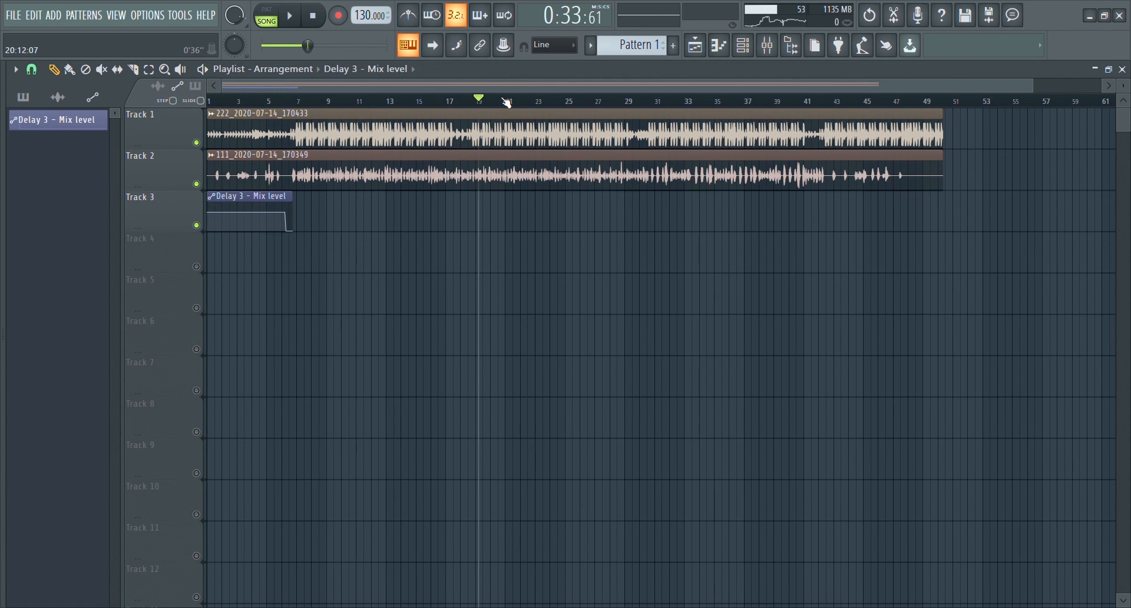